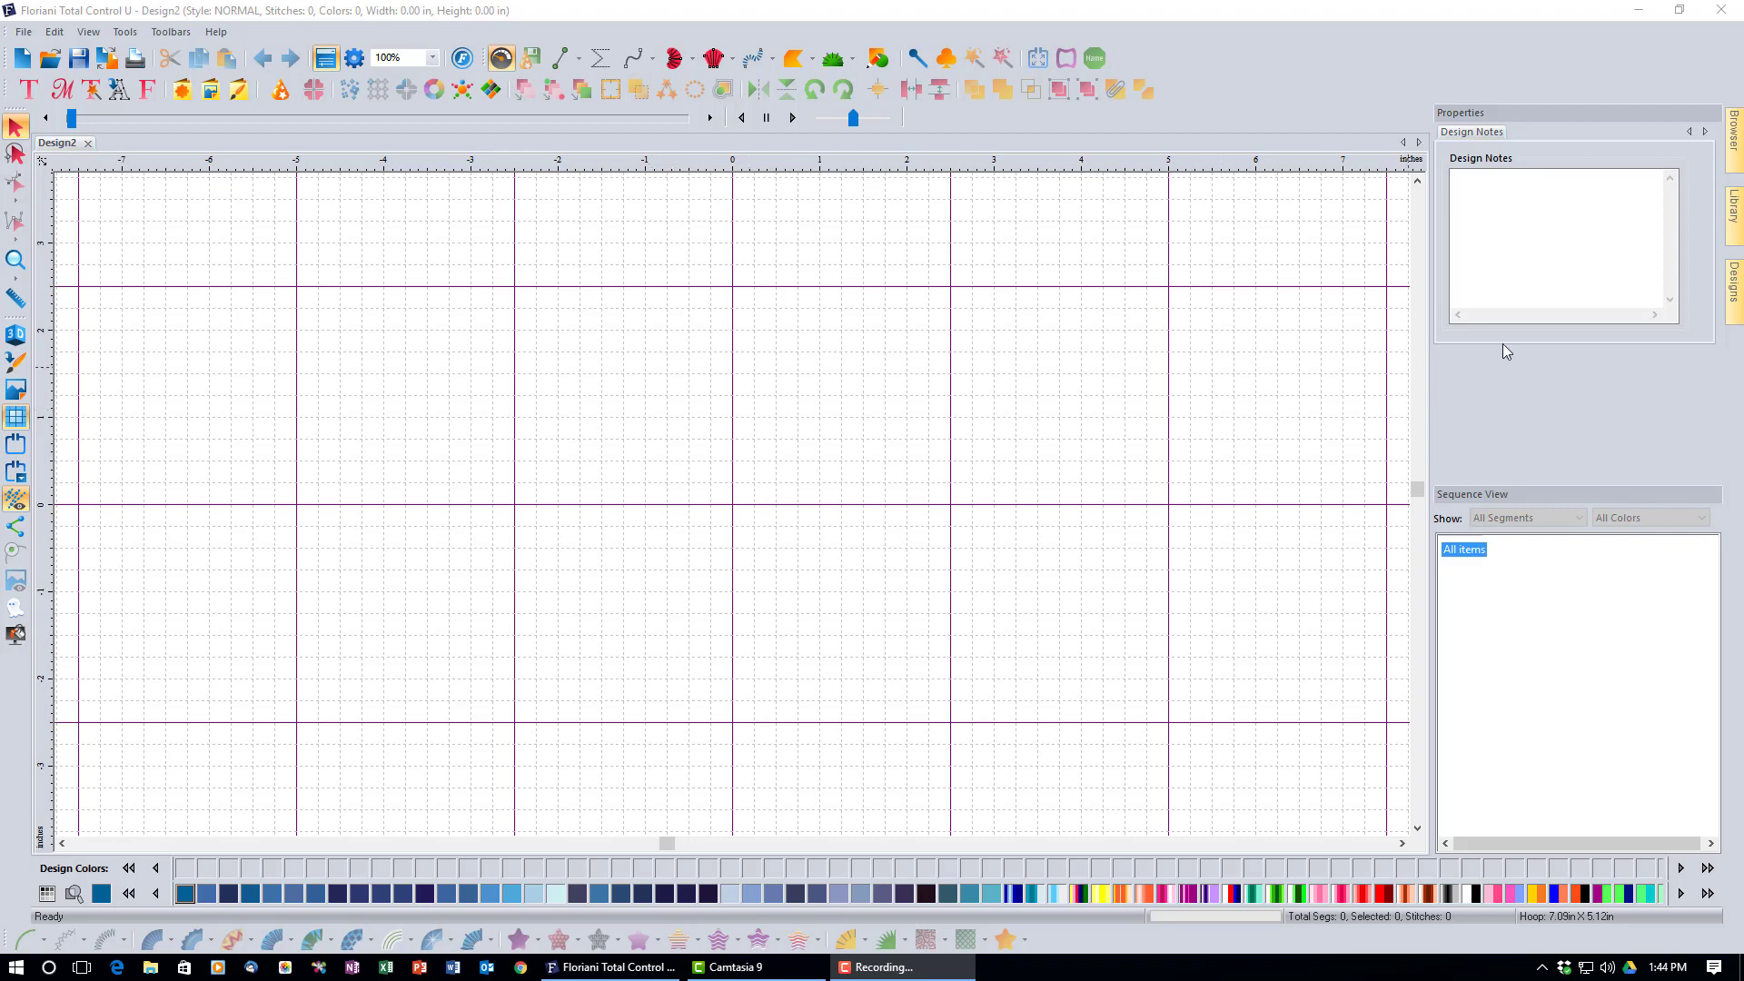
Place the A and B letter designs from the Designs library onto the canvas, with B right beside A.
left_click(1736, 300)
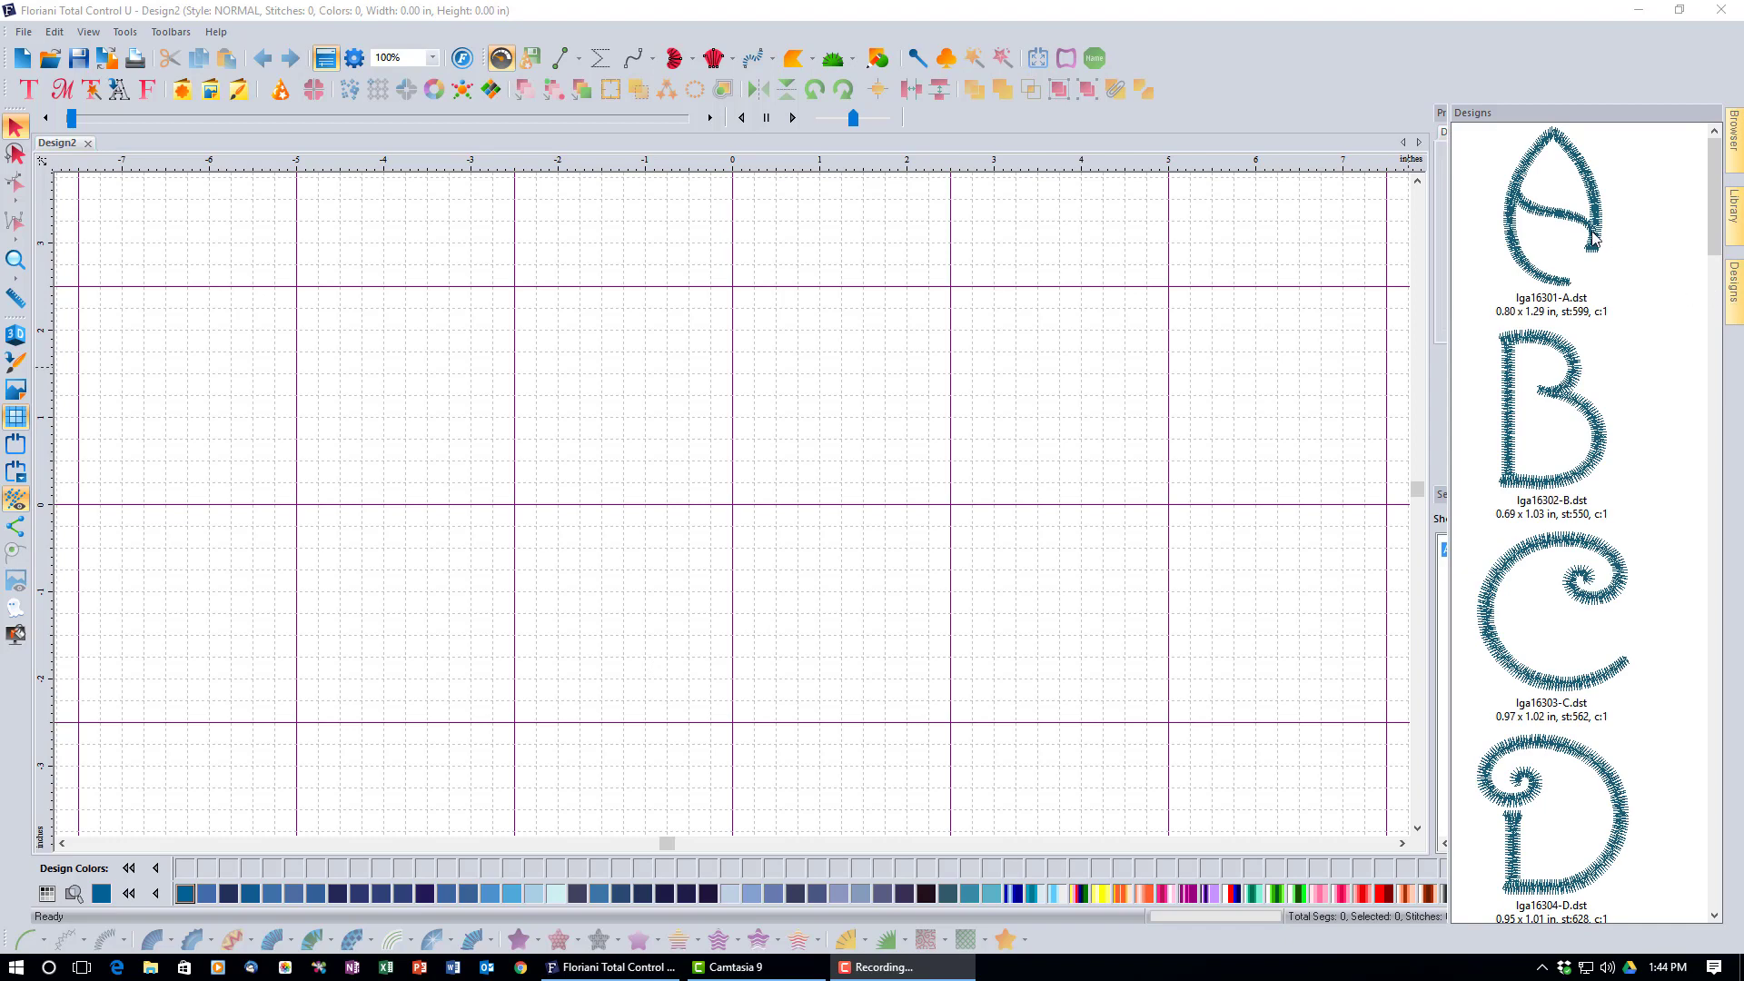
left_click_drag(1591, 238, 526, 475)
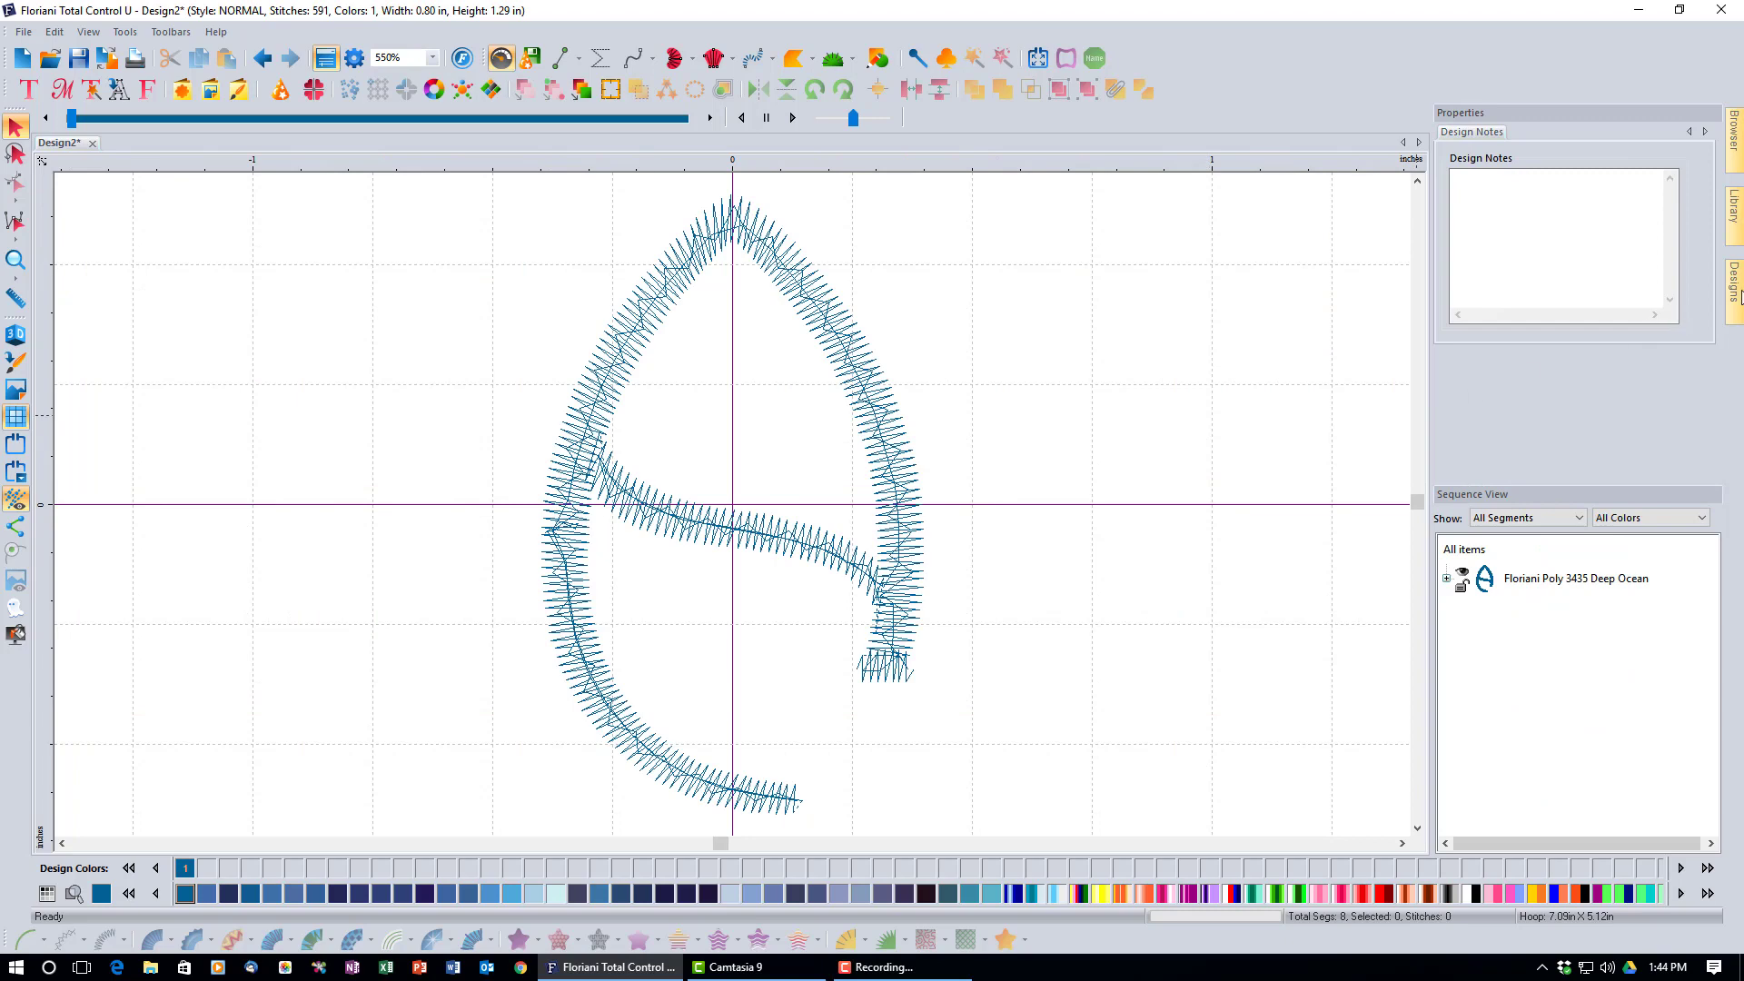
mouse_move(1737, 295)
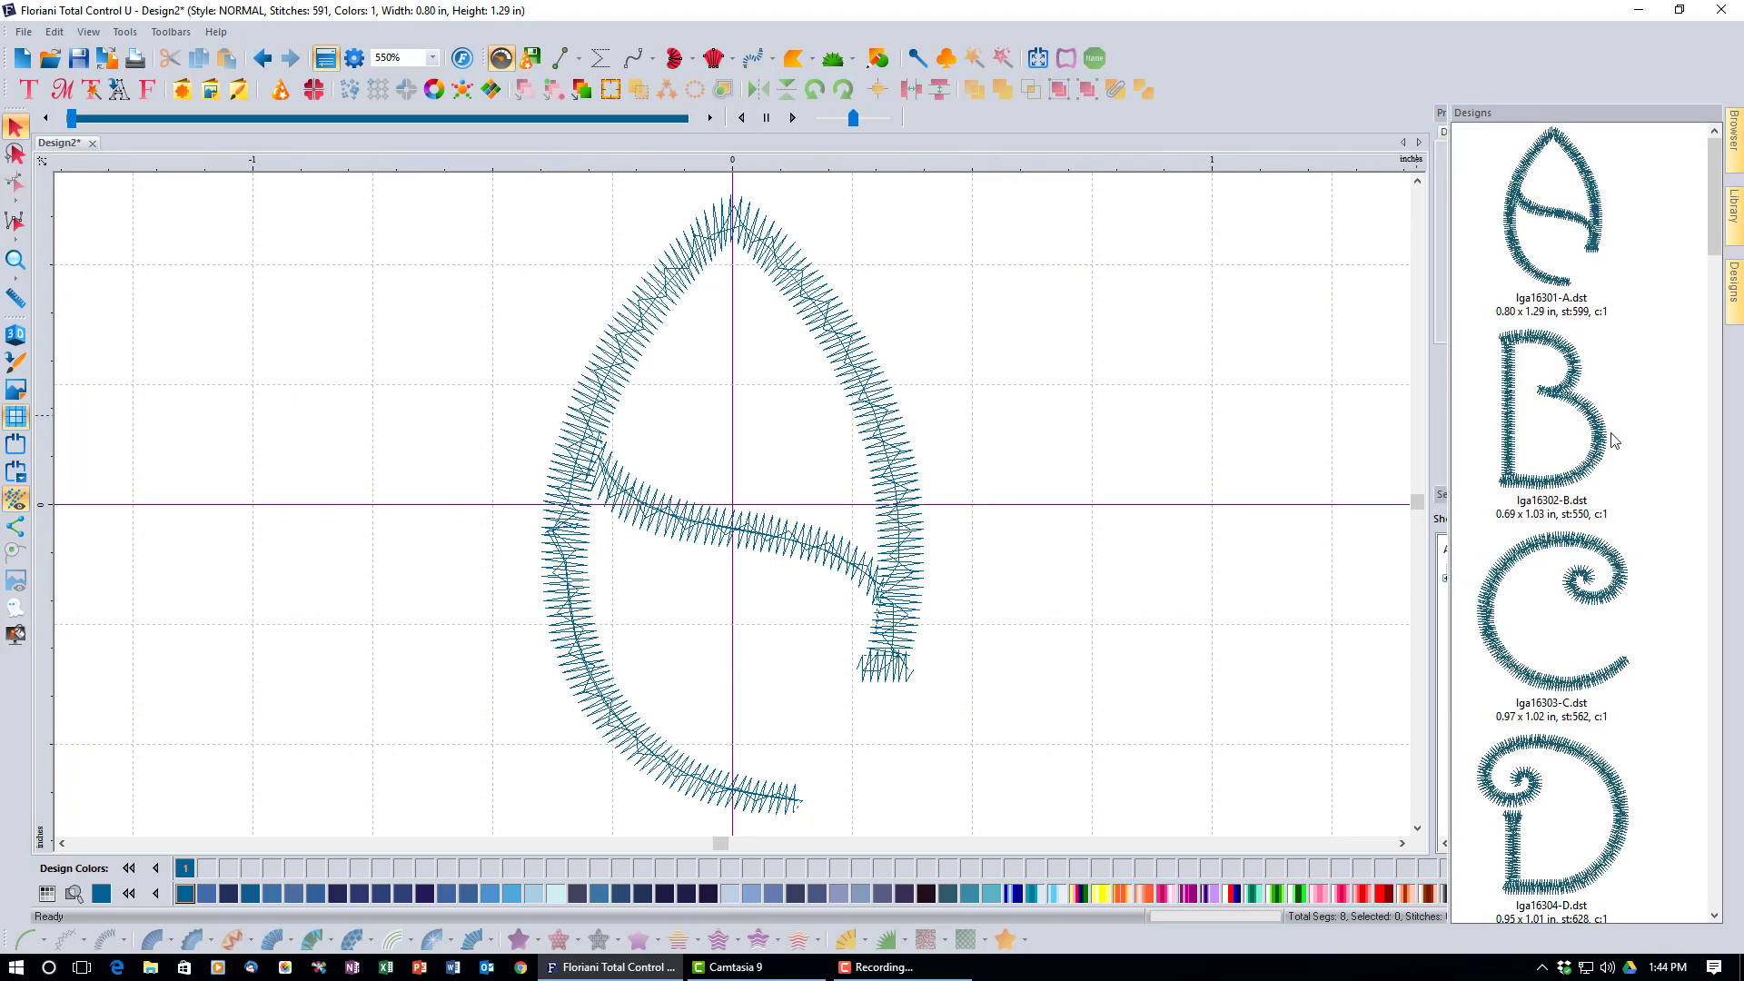
left_click_drag(1580, 447, 1075, 490)
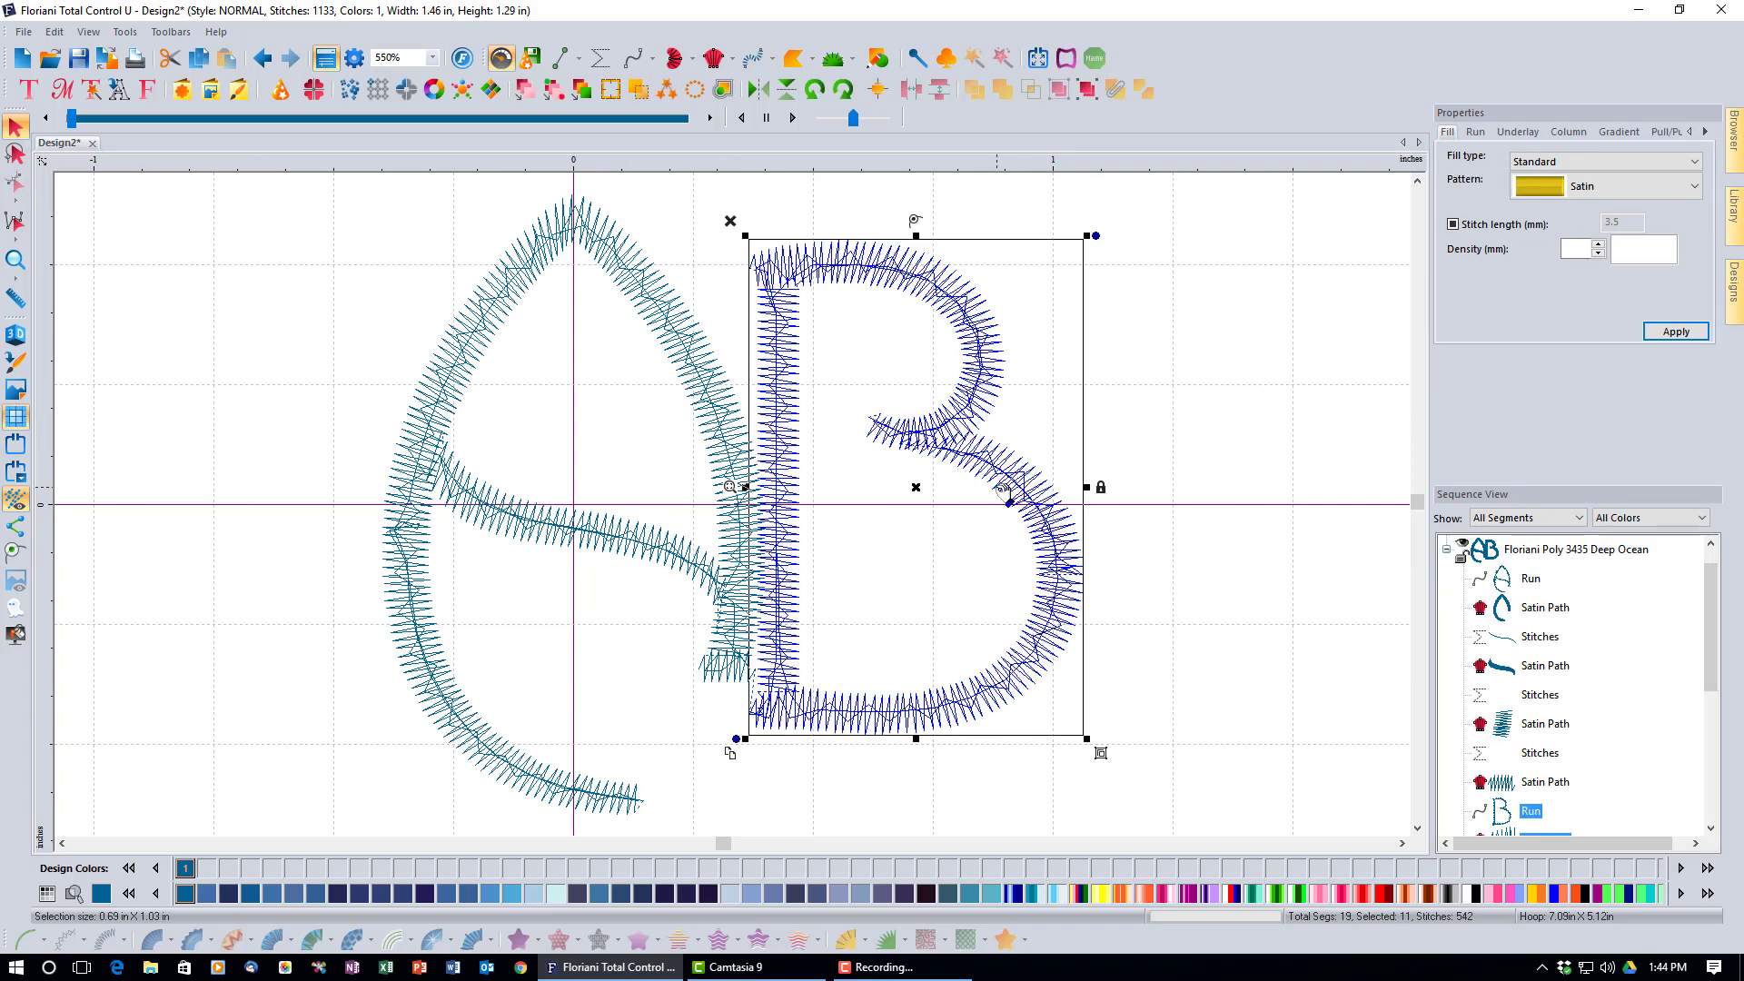
left_click_drag(1003, 491, 1056, 466)
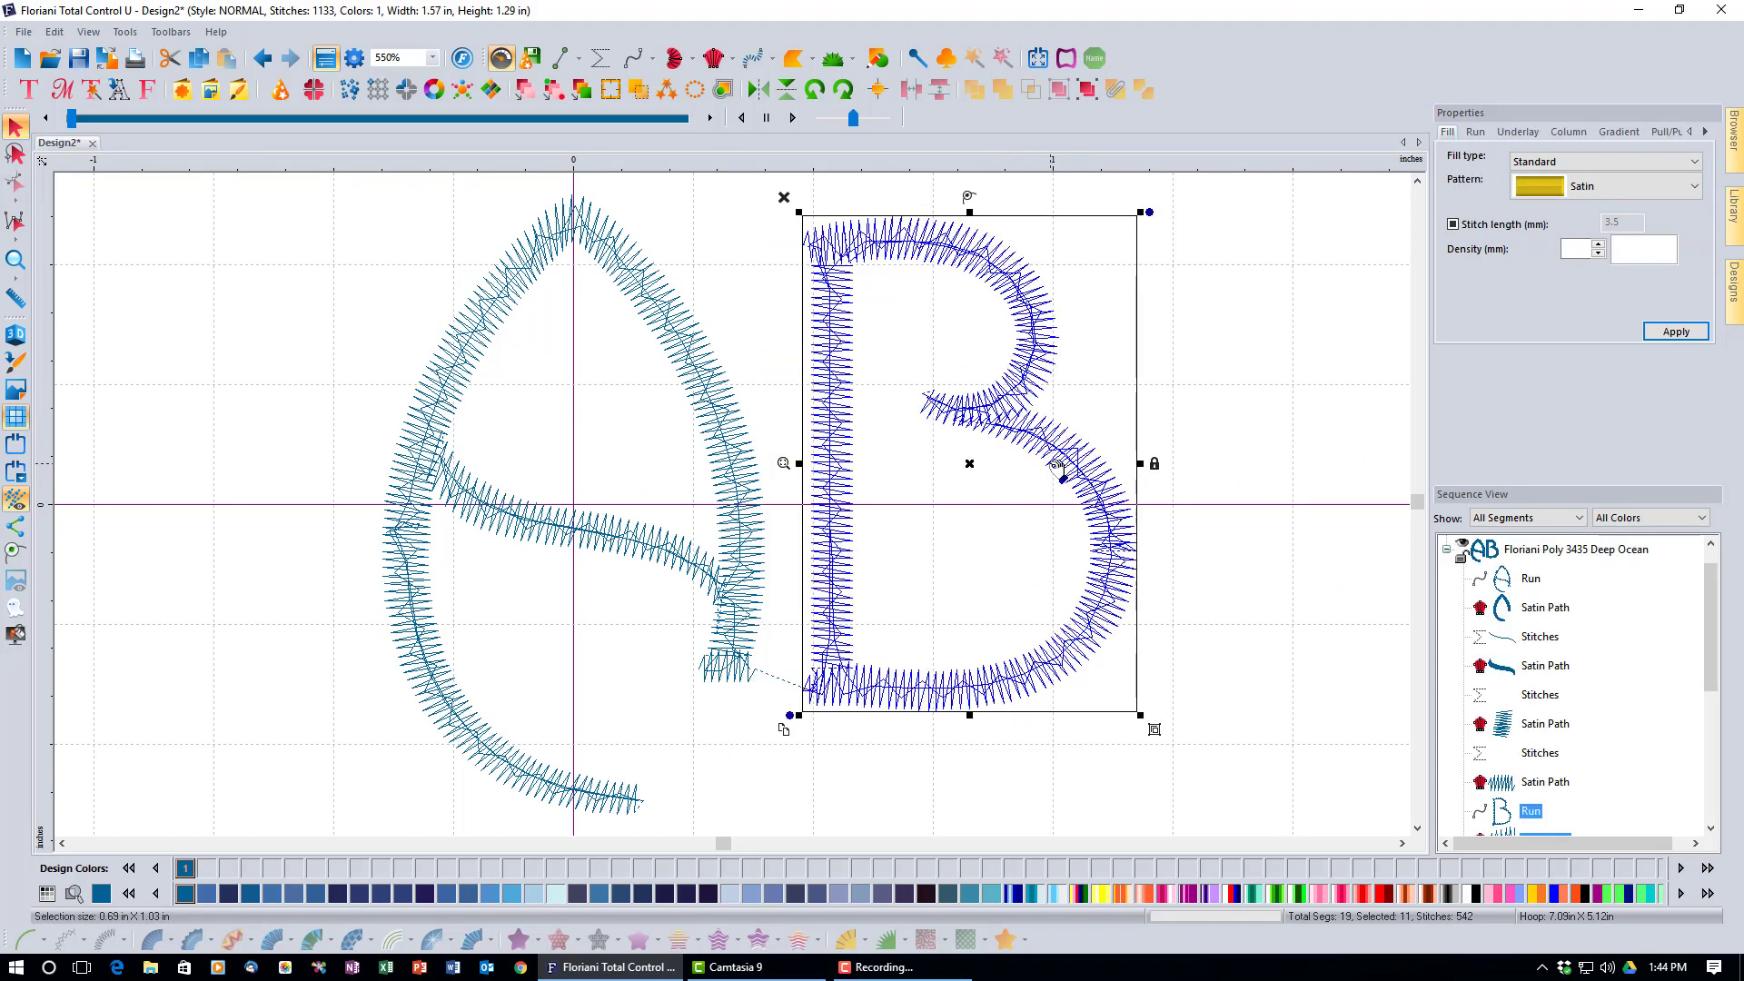
left_click_drag(1075, 472, 1078, 455)
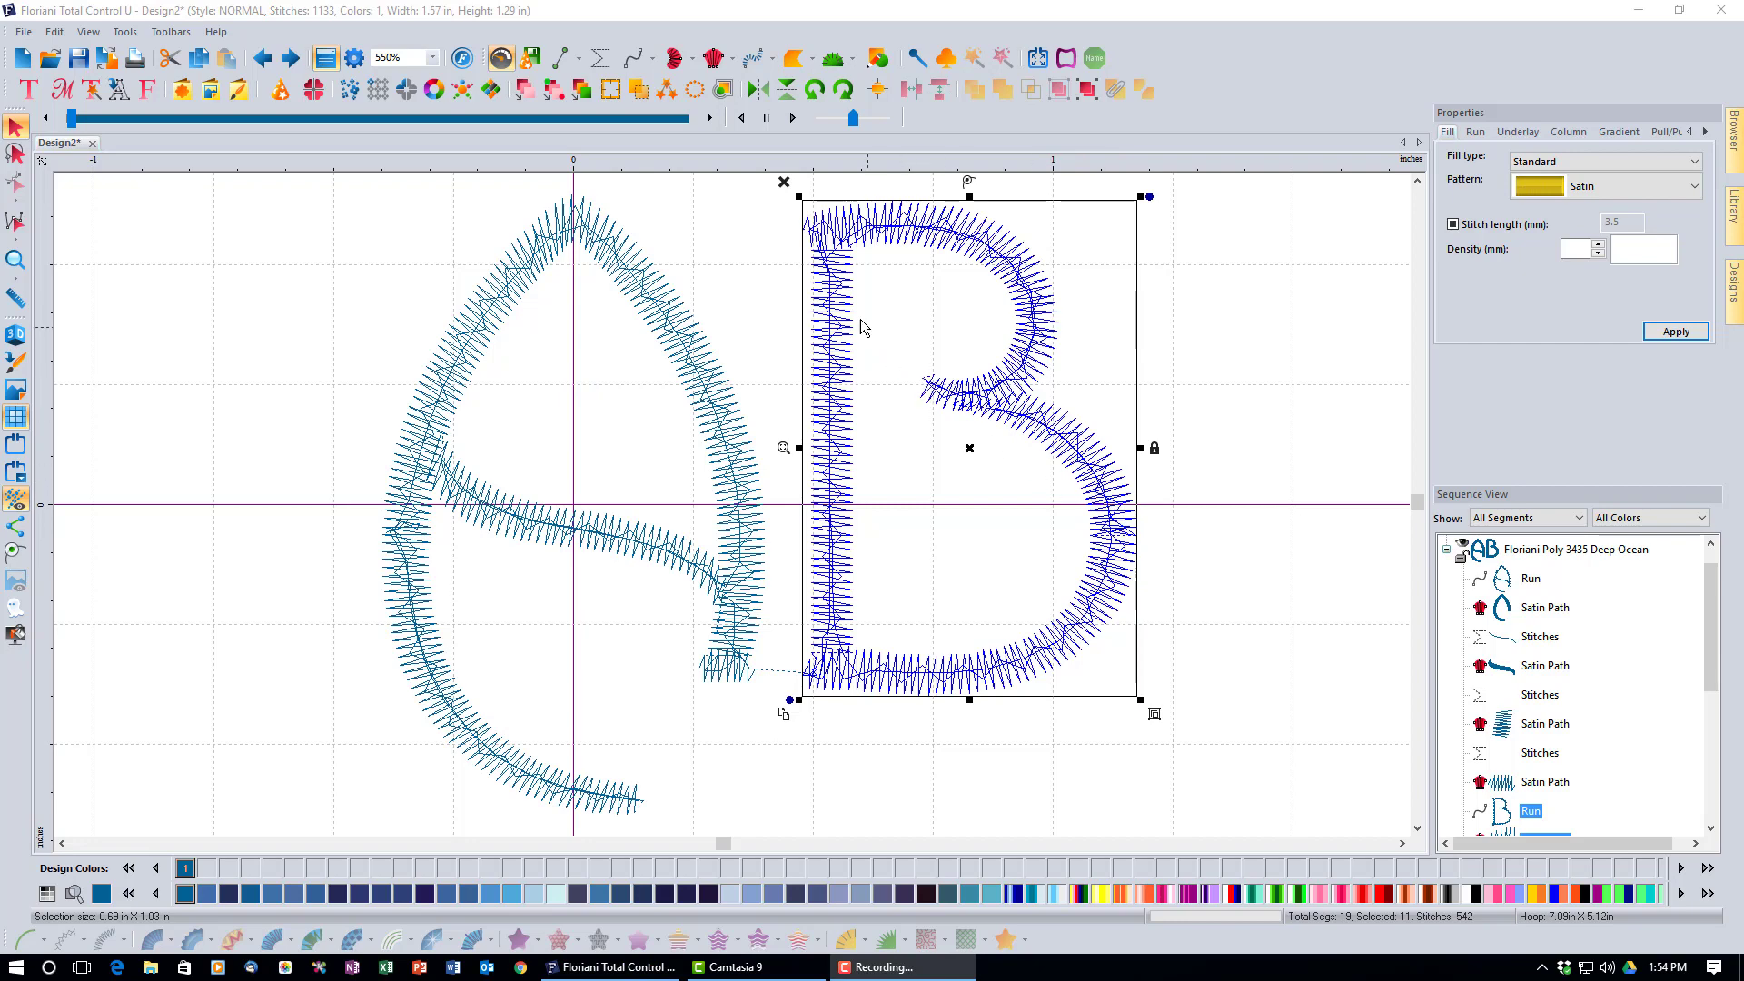
Delete the B and A designs to empty the canvas, then open the Font Importer.
left_click(784, 182)
left_click(360, 177)
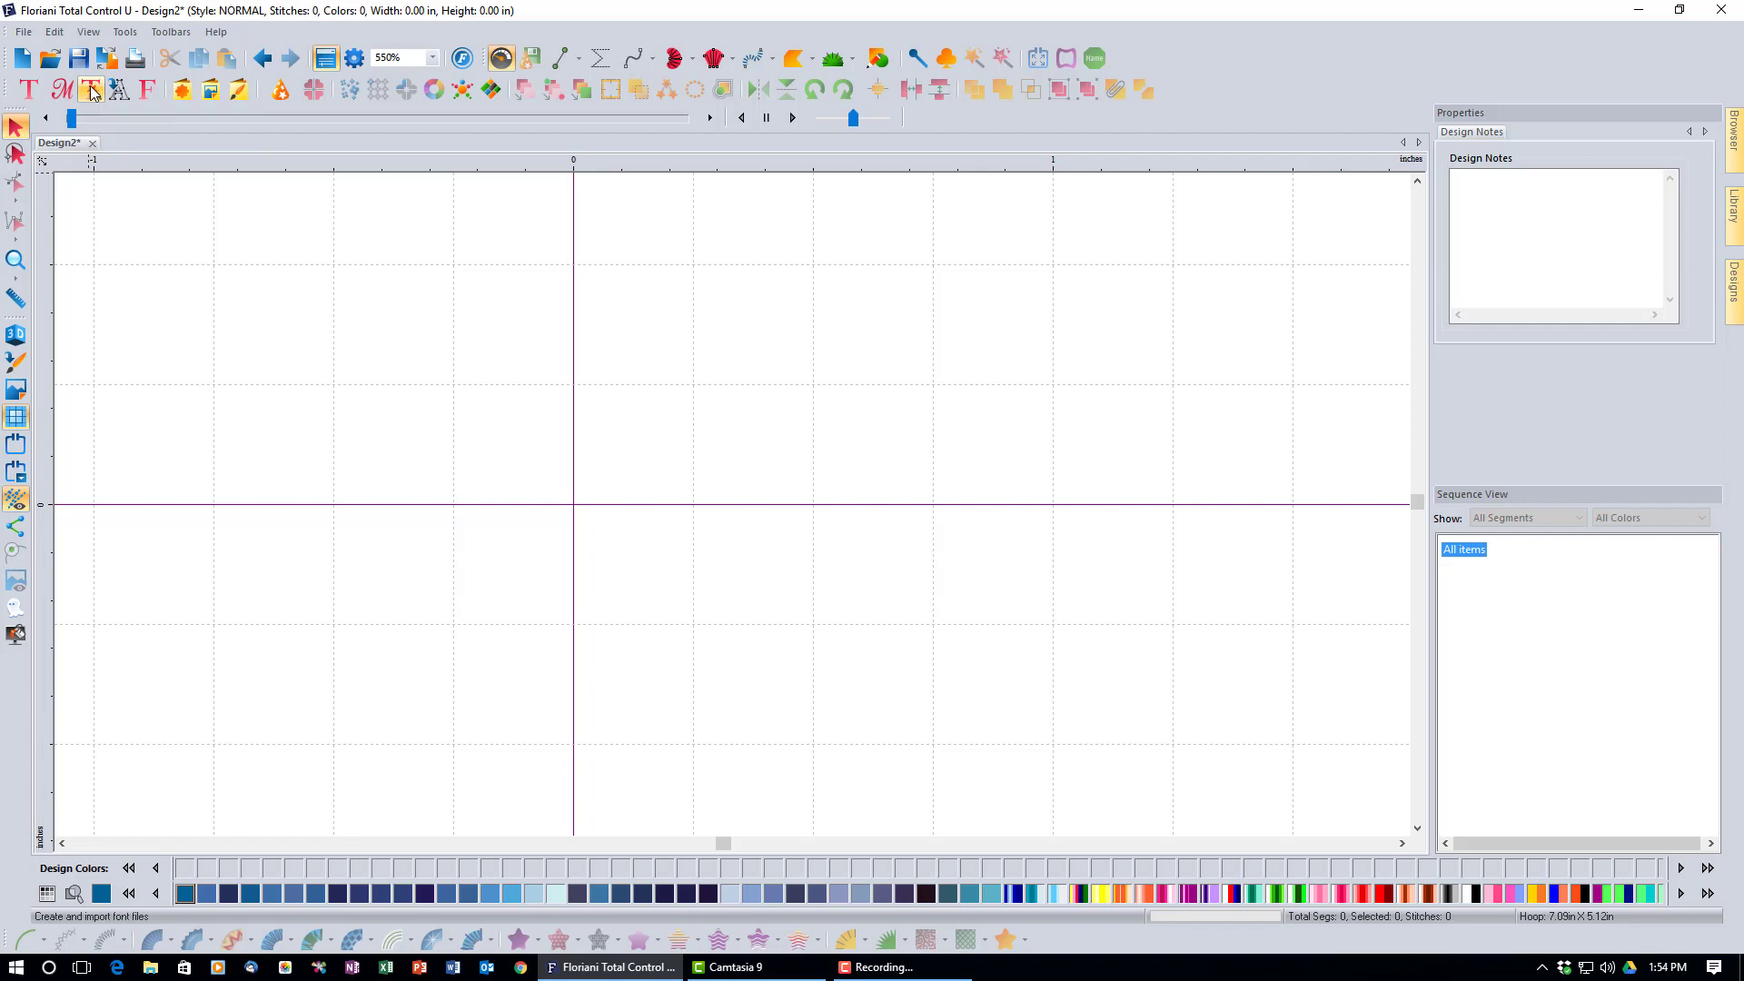
left_click(90, 92)
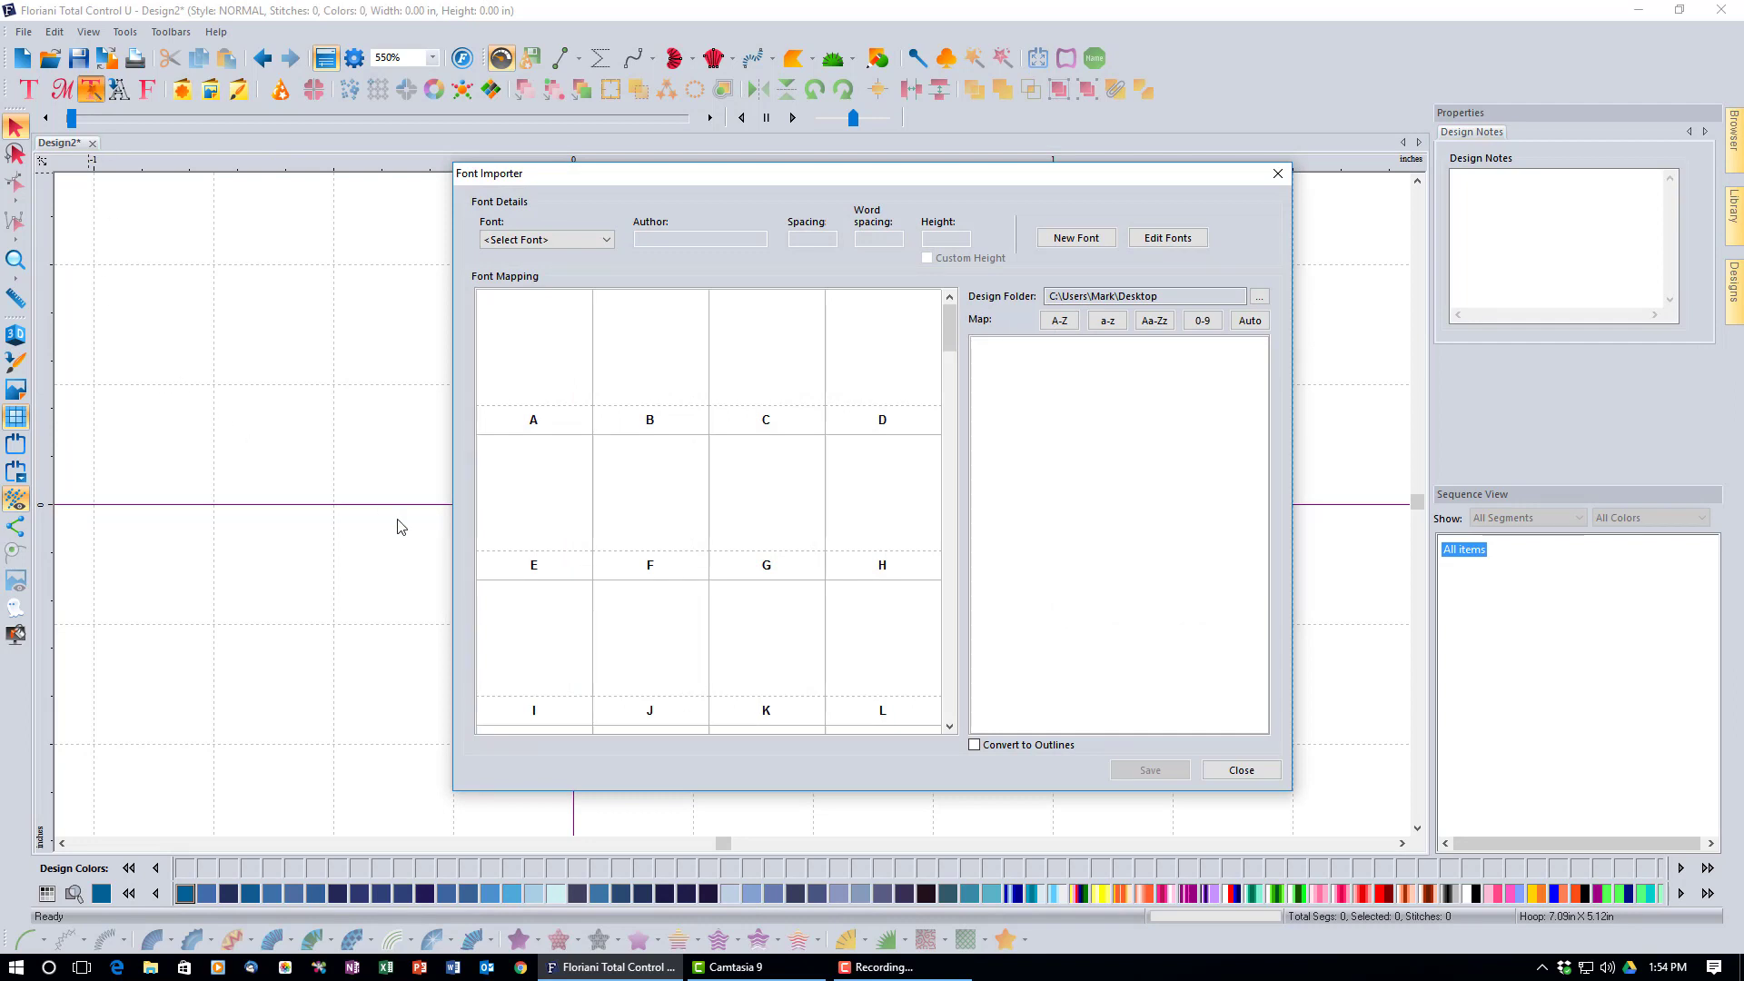
Create a new font in the Font Importer named 'Connie'.
left_click(1074, 244)
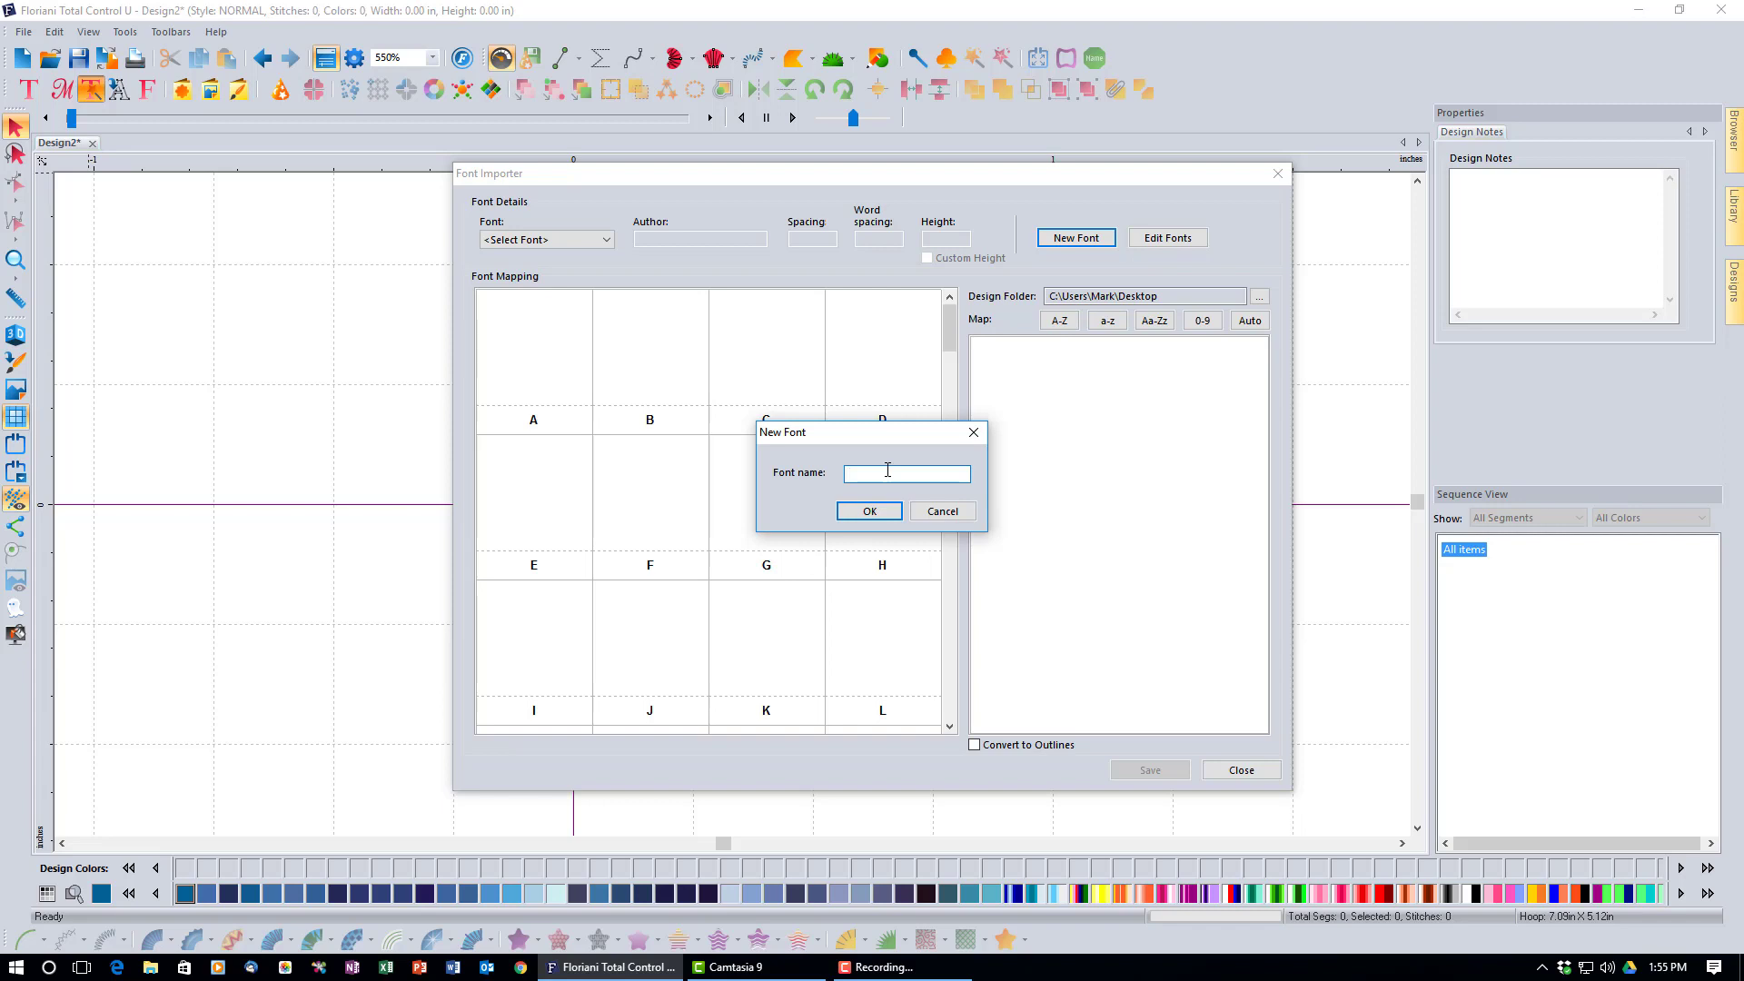
type("Connie")
left_click(869, 510)
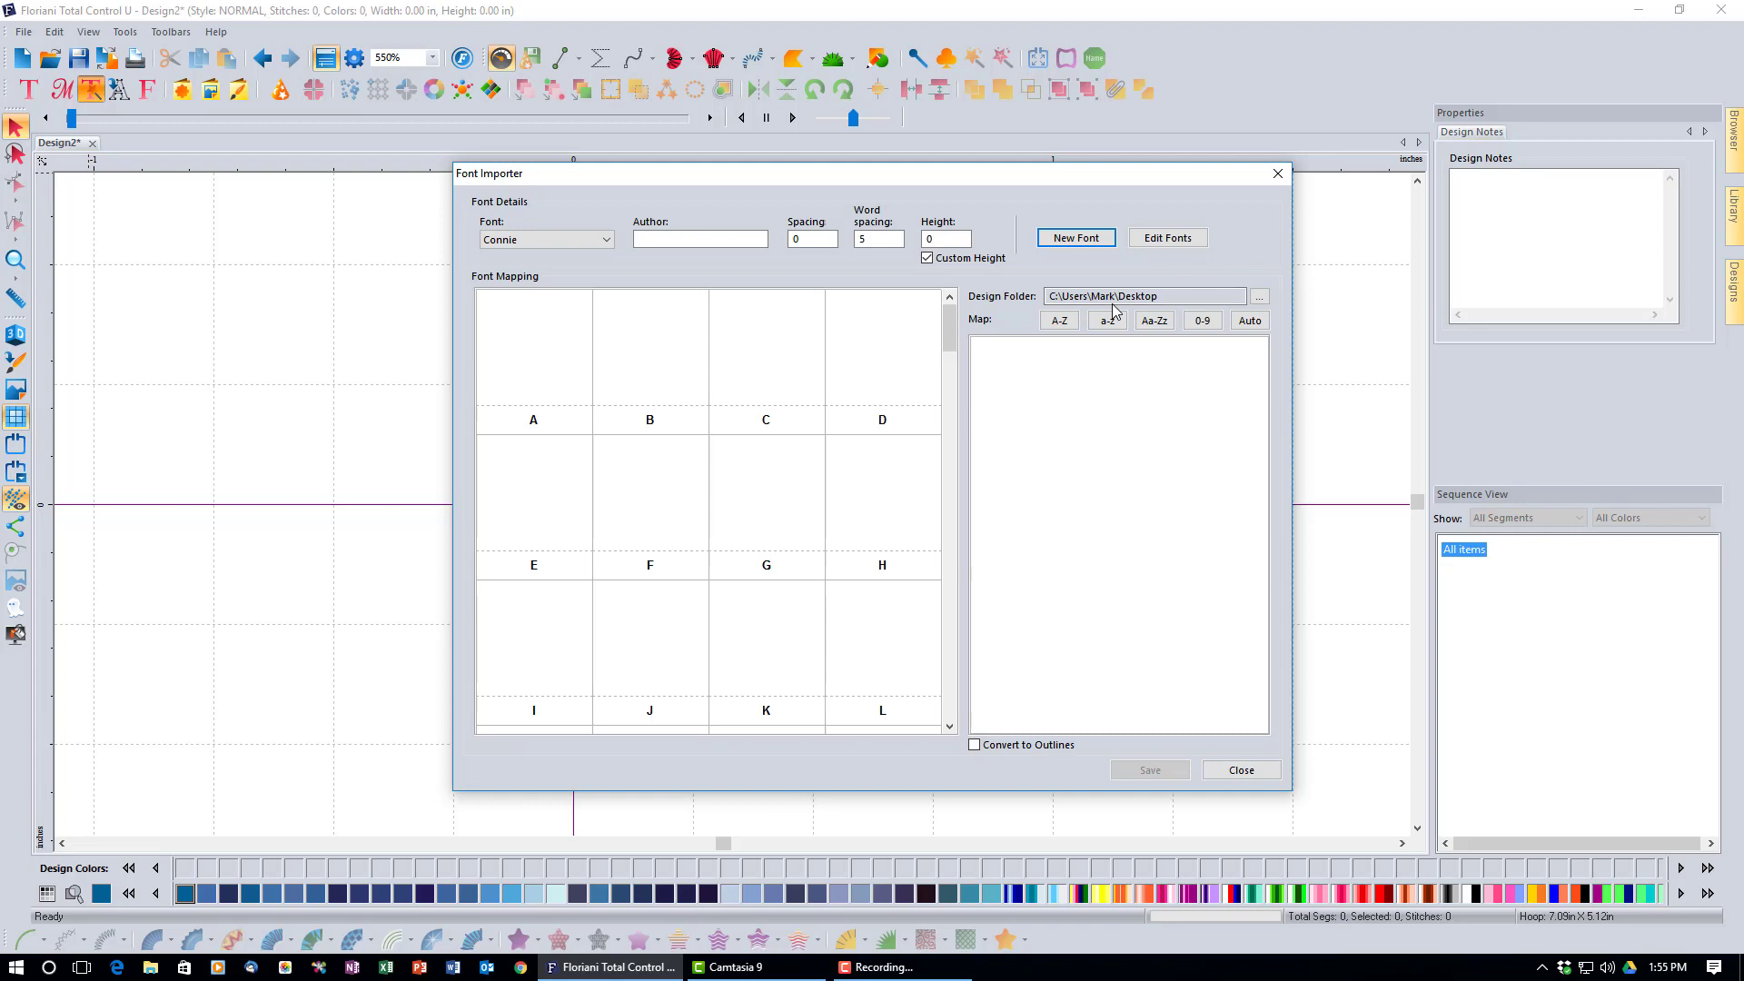
Set the design folder to the upper folder inside lga163dst-Connie 25mm on the Desktop.
left_click(1258, 296)
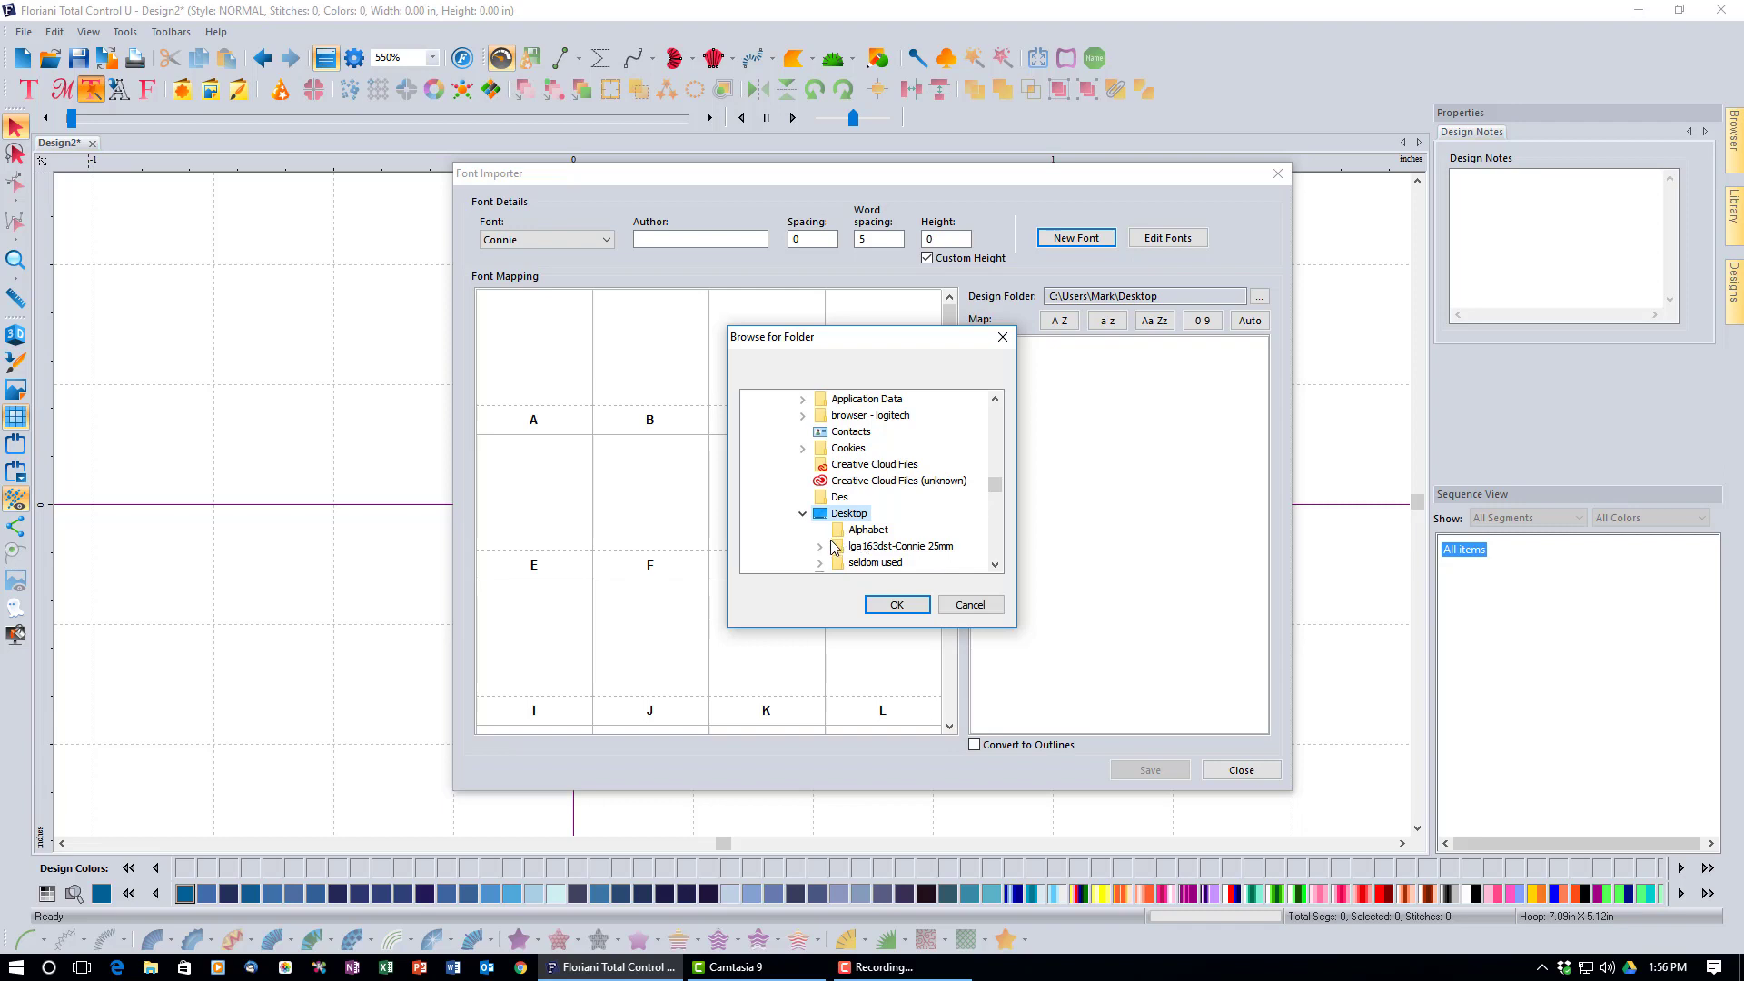
left_click(821, 547)
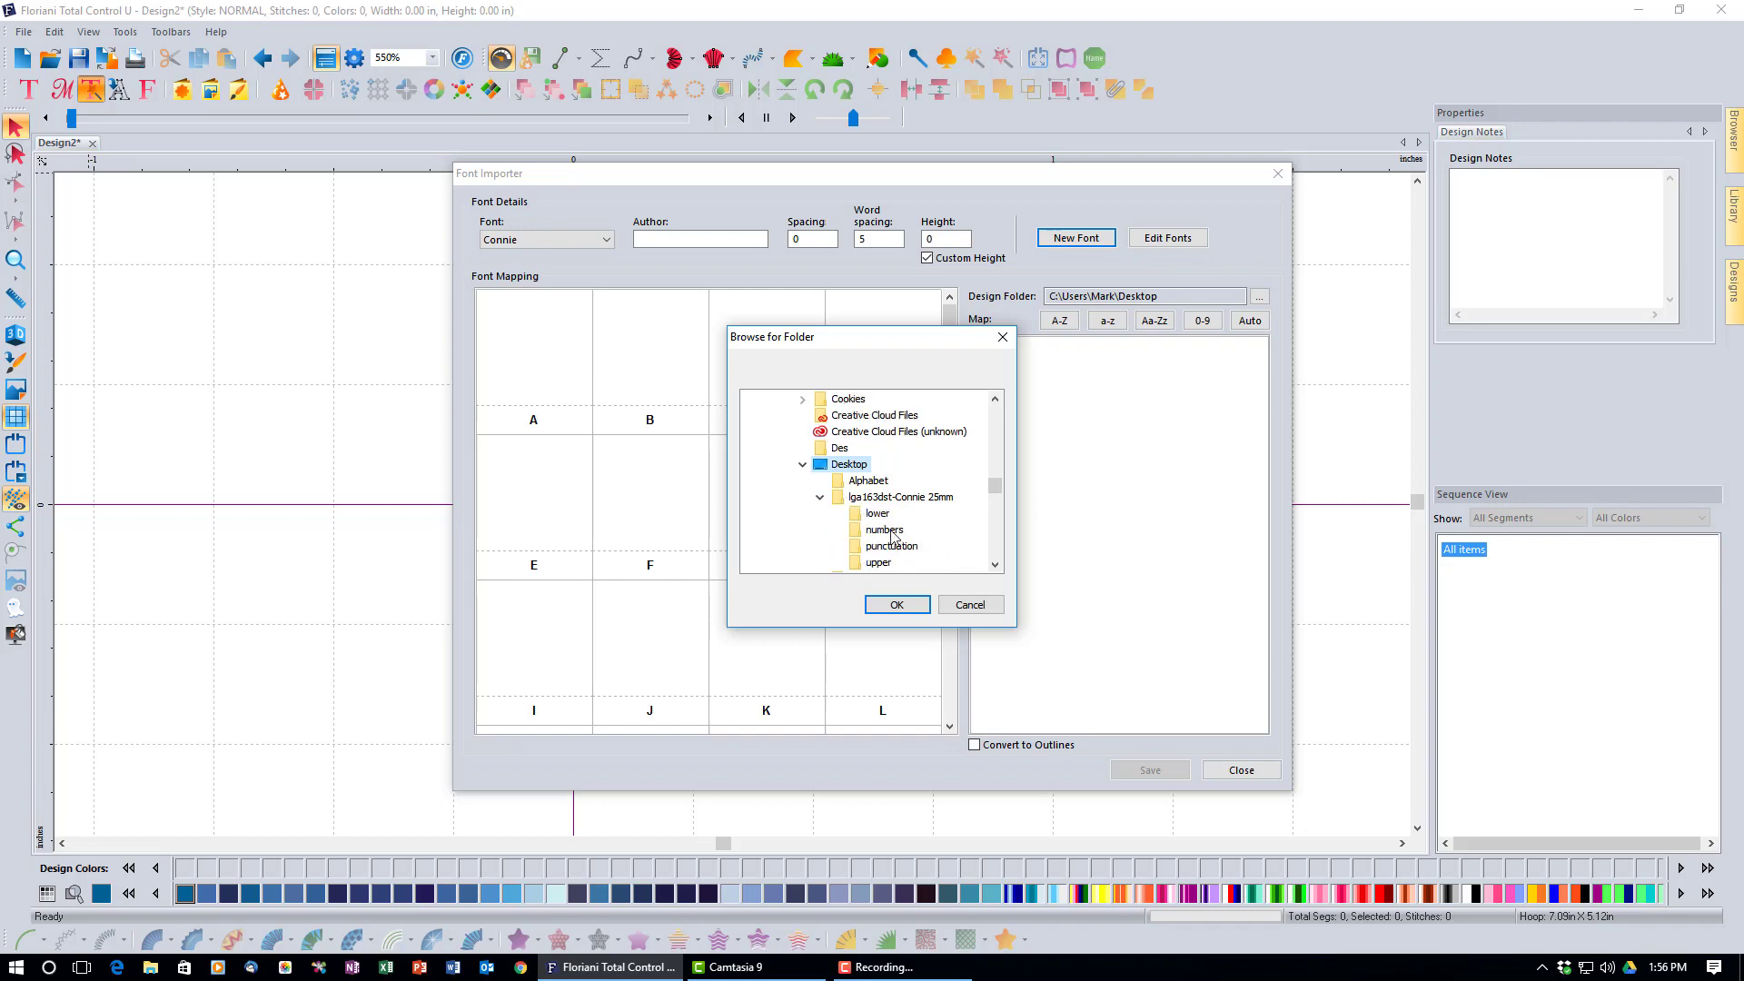
left_click(995, 564)
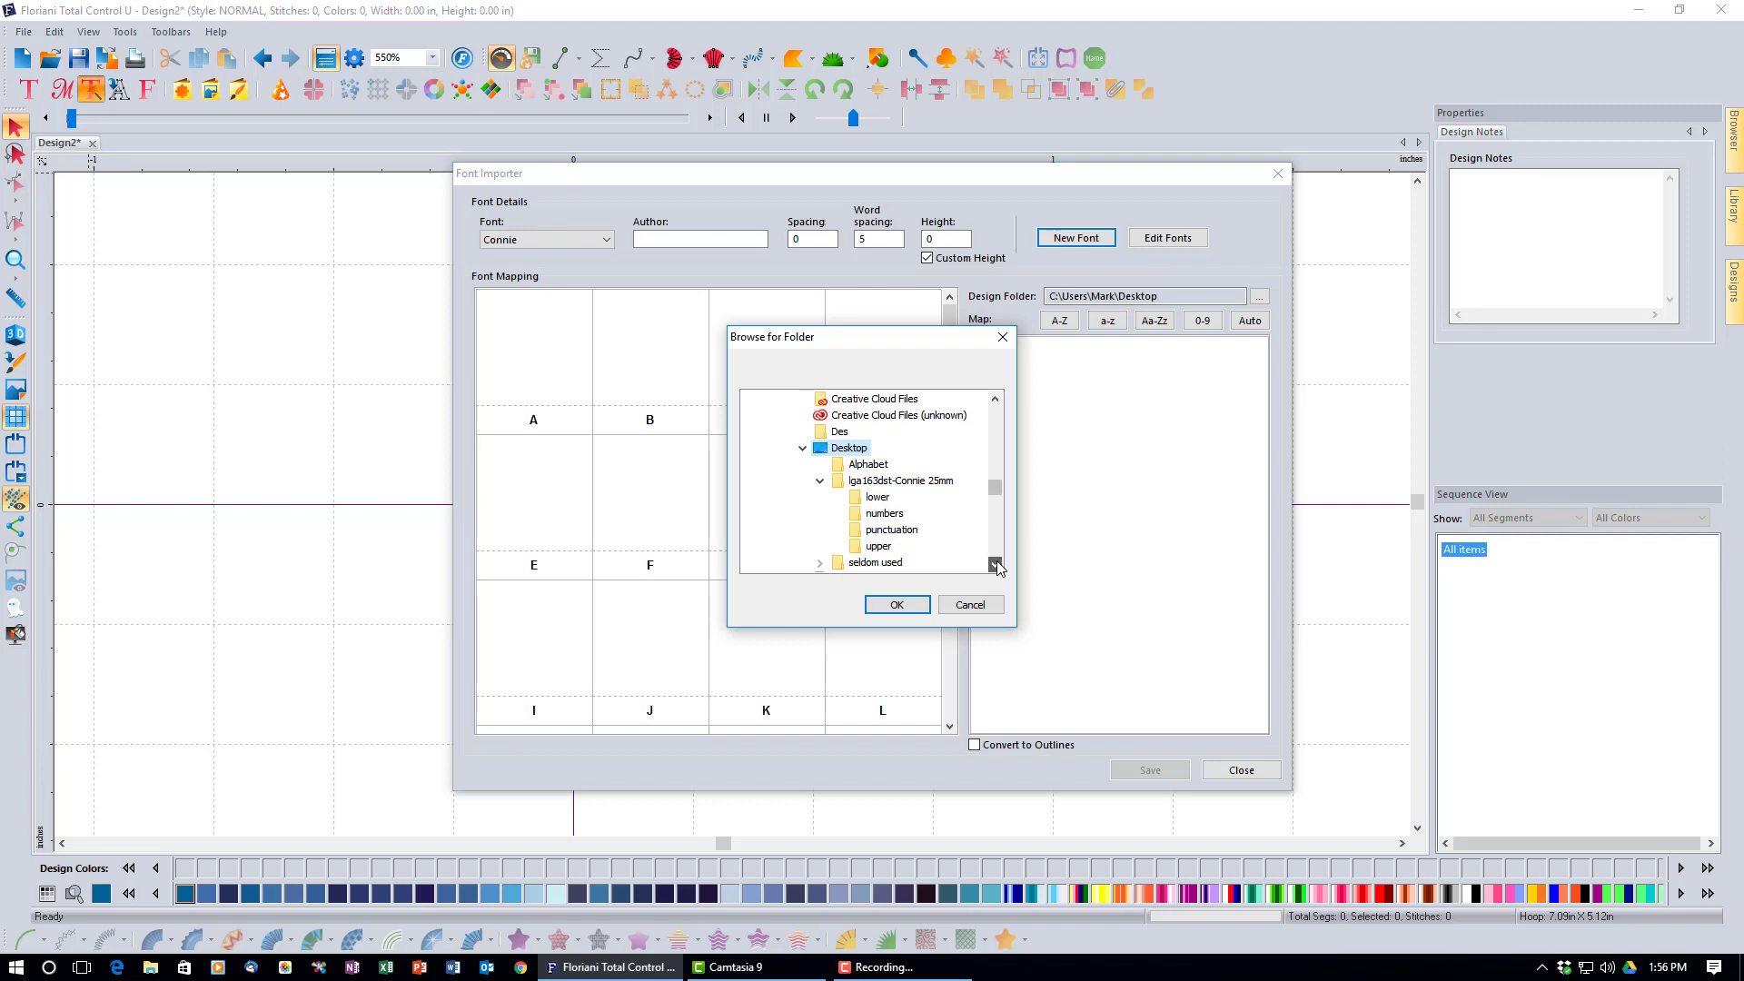
left_click(878, 546)
left_click(913, 606)
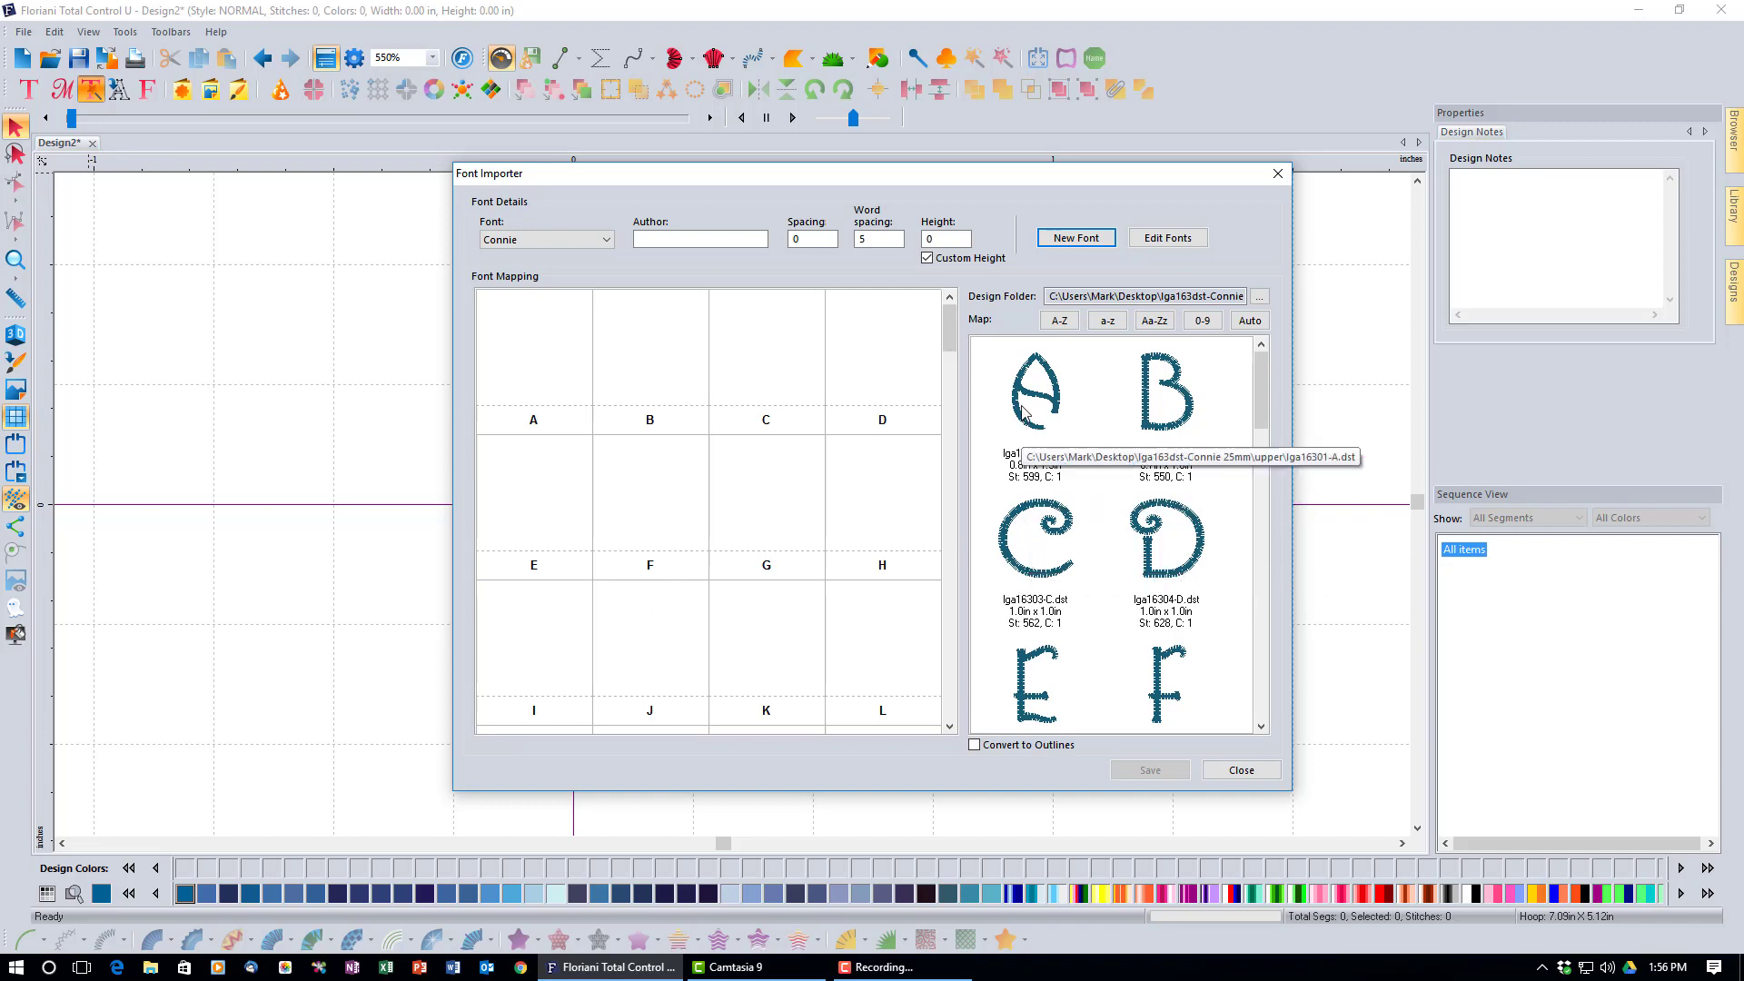
Make the A design the reference letter for a 32.8 height, then clear it from cell A.
left_click_drag(1022, 410, 544, 369)
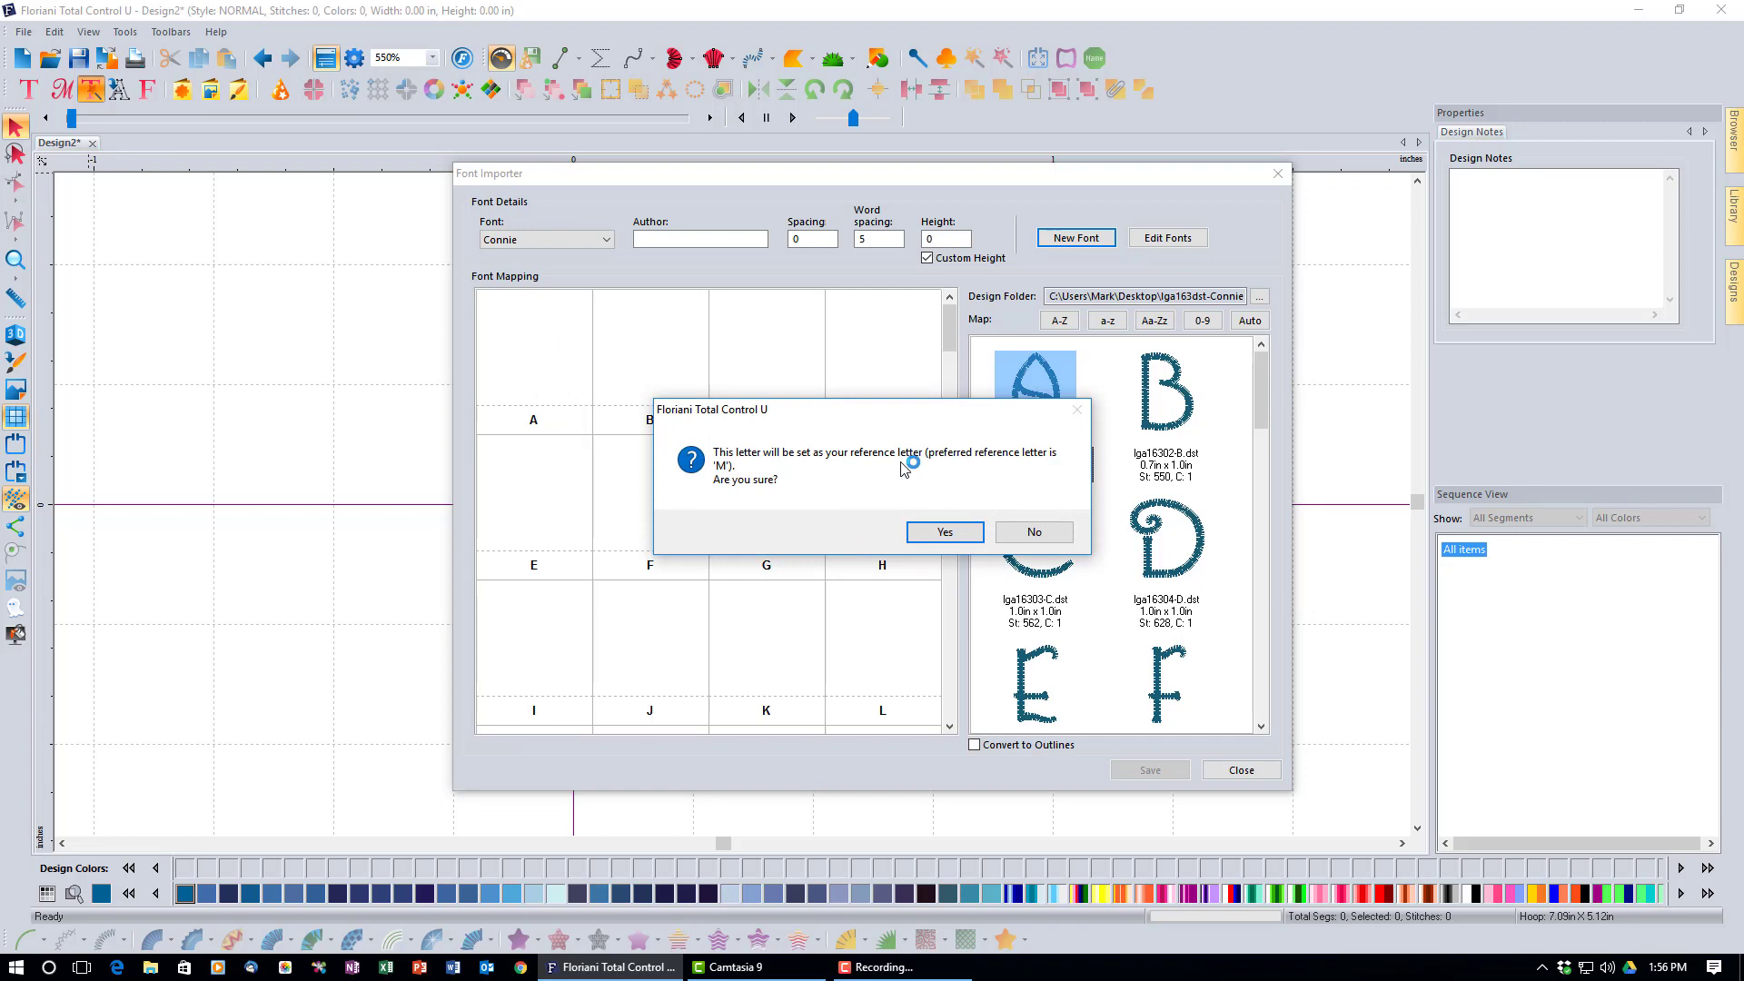
left_click(943, 533)
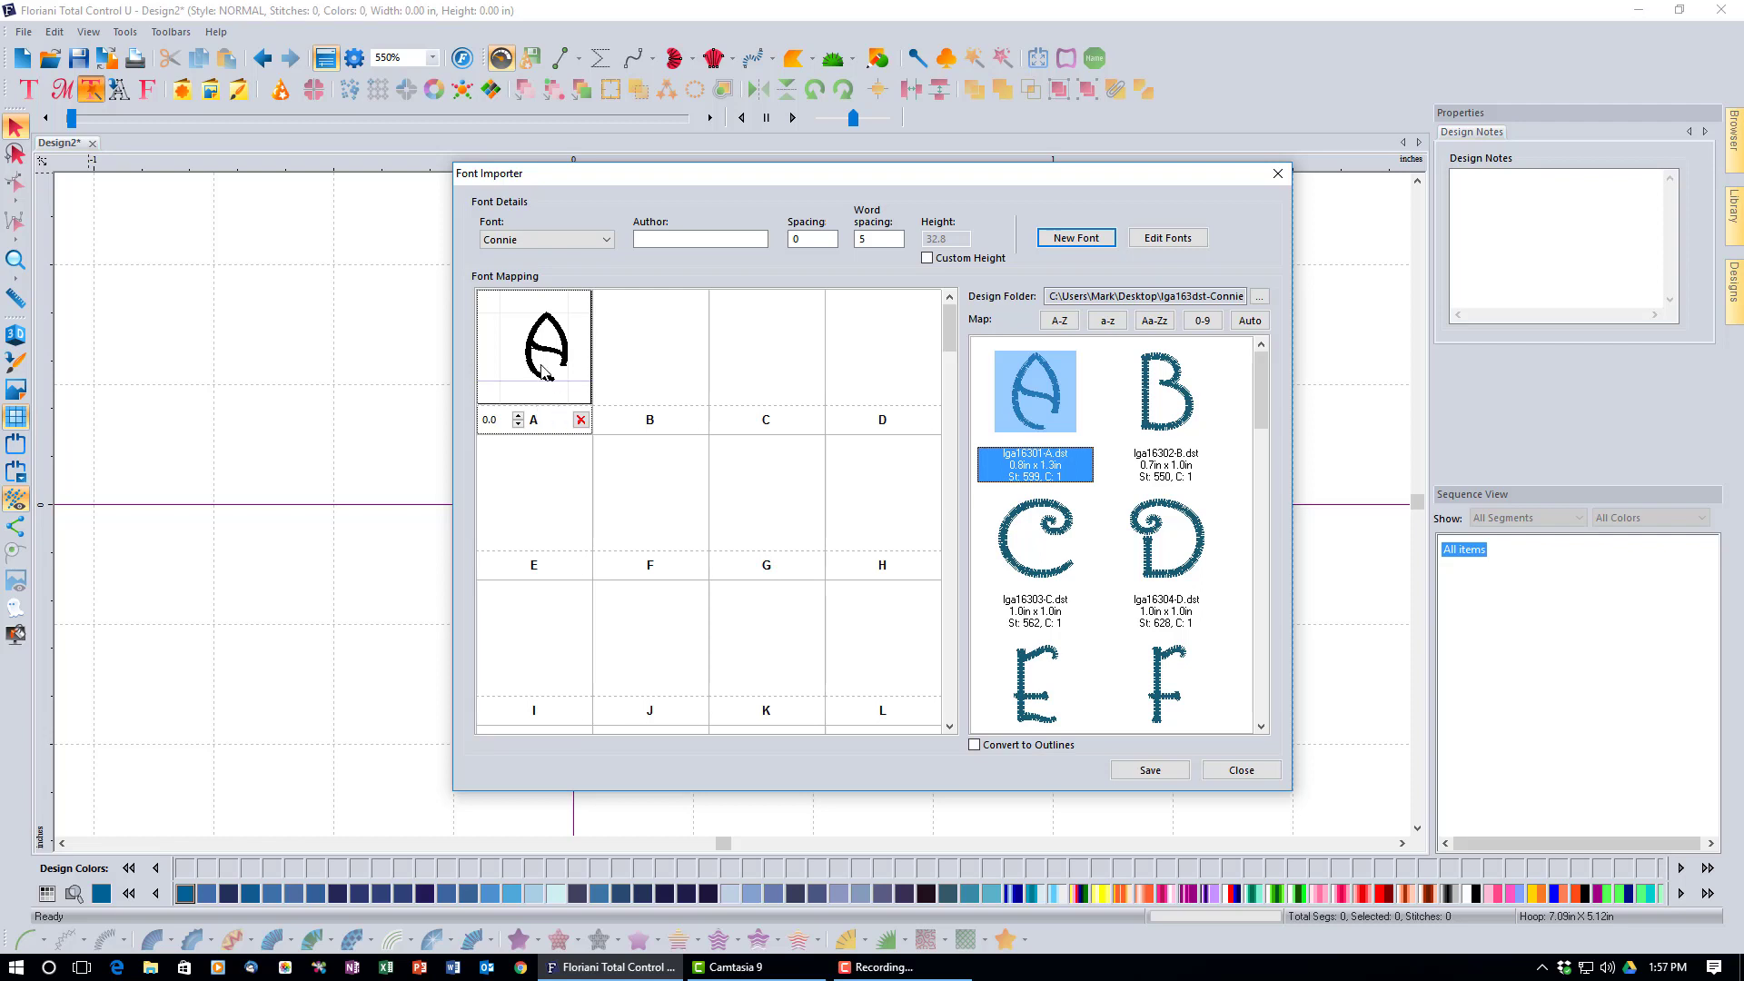
left_click(580, 420)
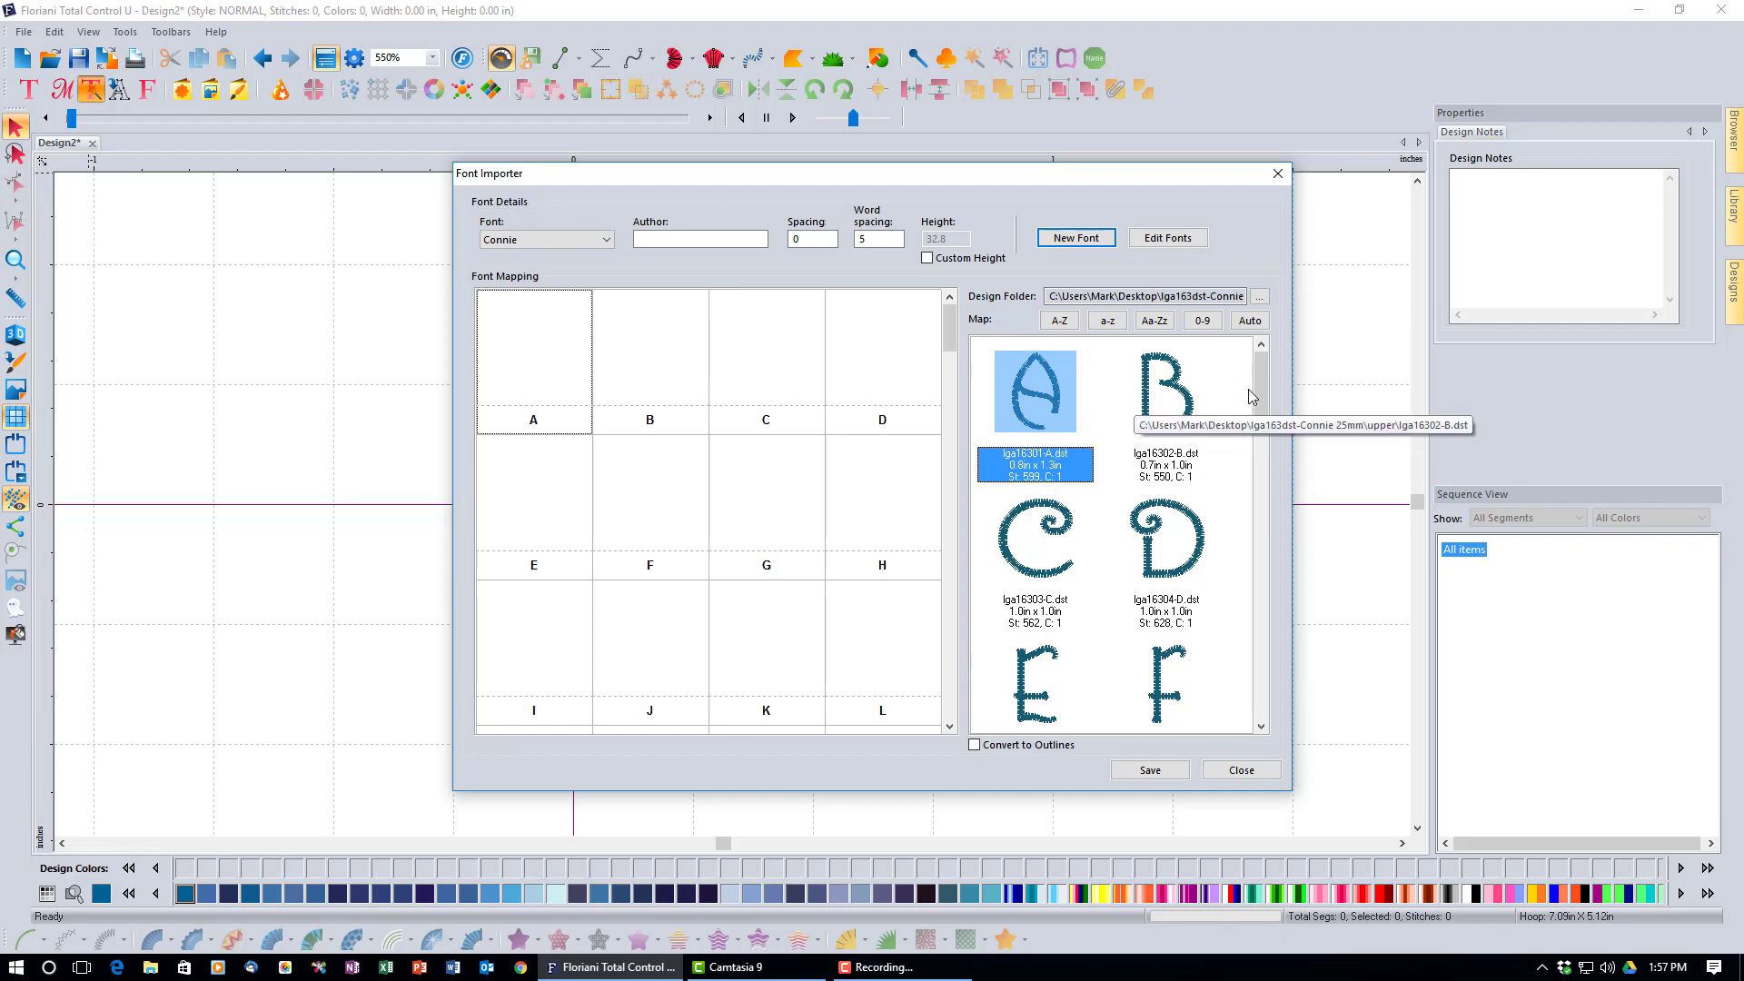
Select all upper-folder designs and map them to capitals A–Z, with Convert to Outlines on.
left_click_drag(1260, 396, 1260, 704)
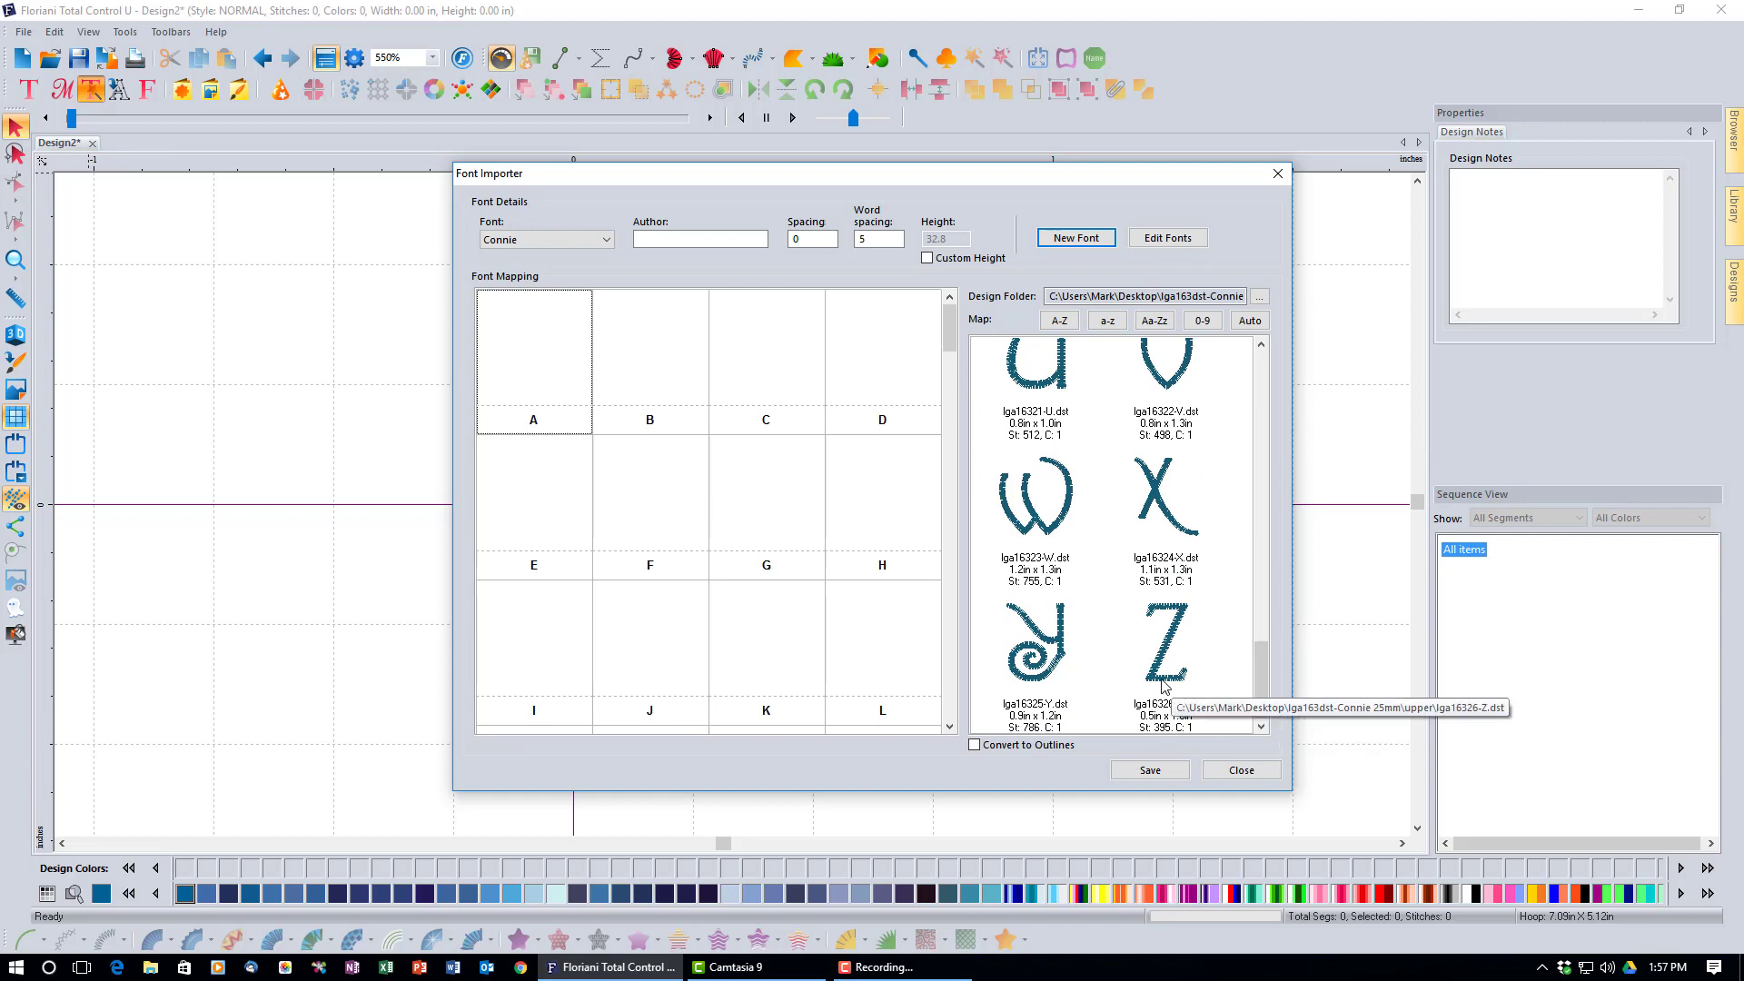
key("ctrl+a")
left_click_drag(1165, 688, 1166, 683)
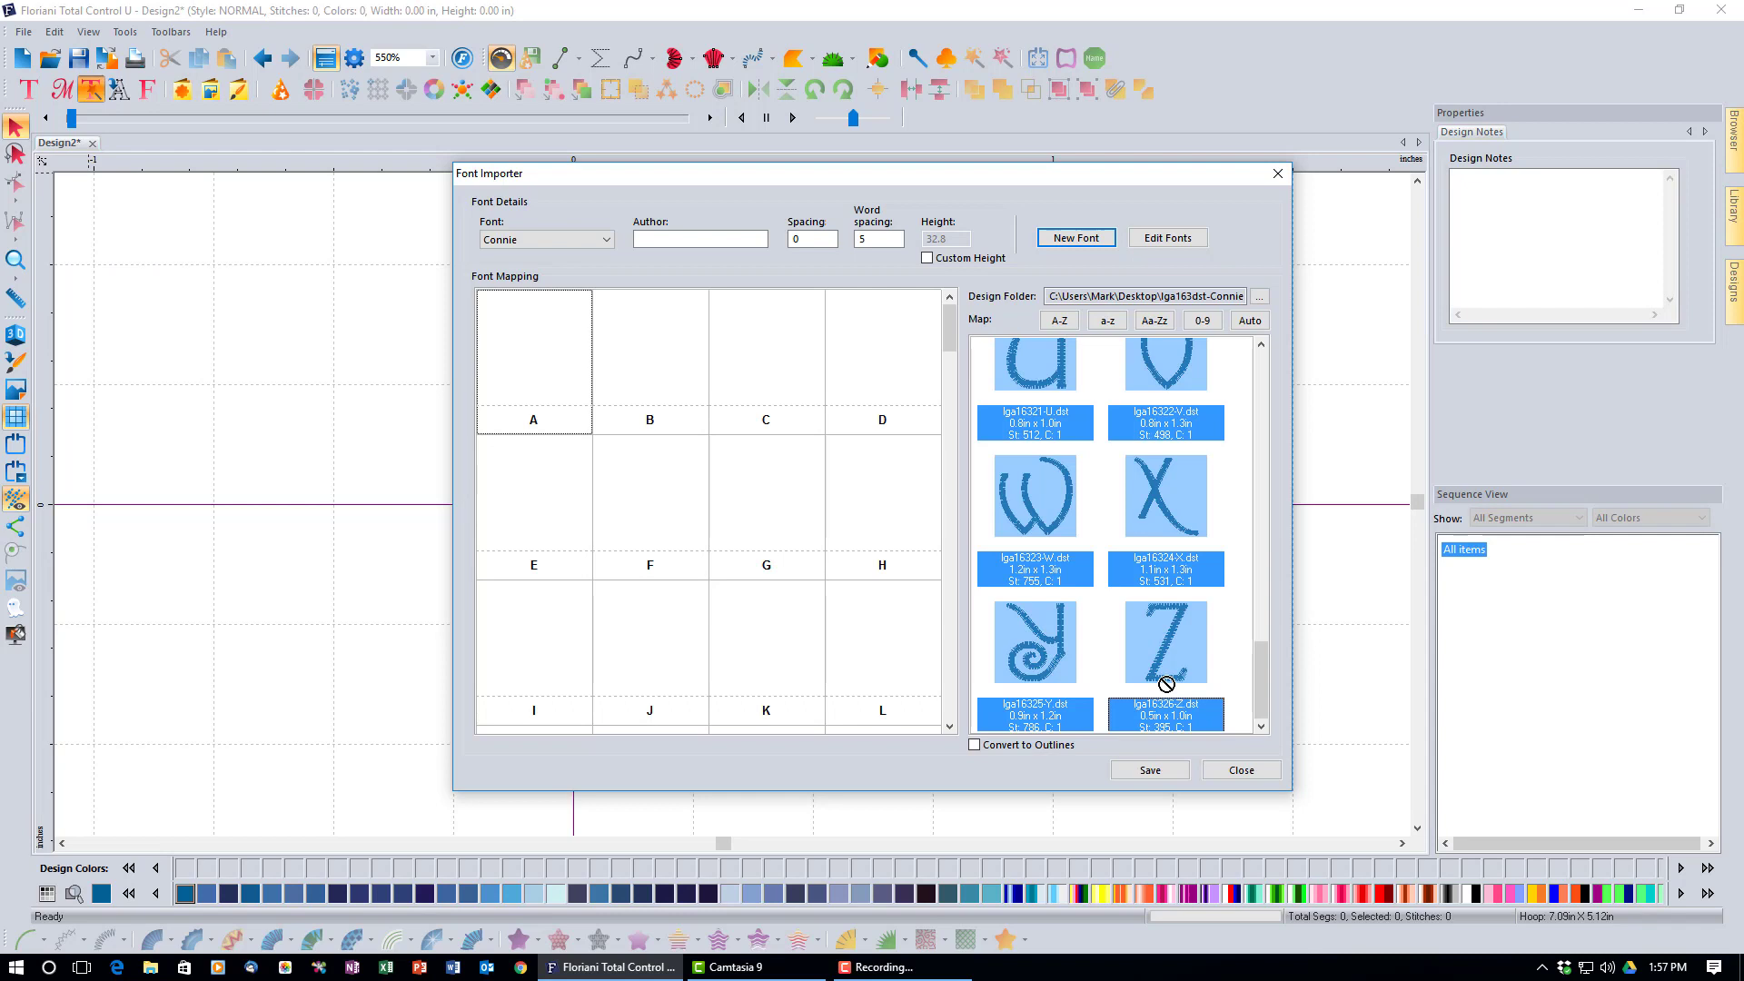
left_click_drag(1166, 683, 968, 780)
left_click(1072, 323)
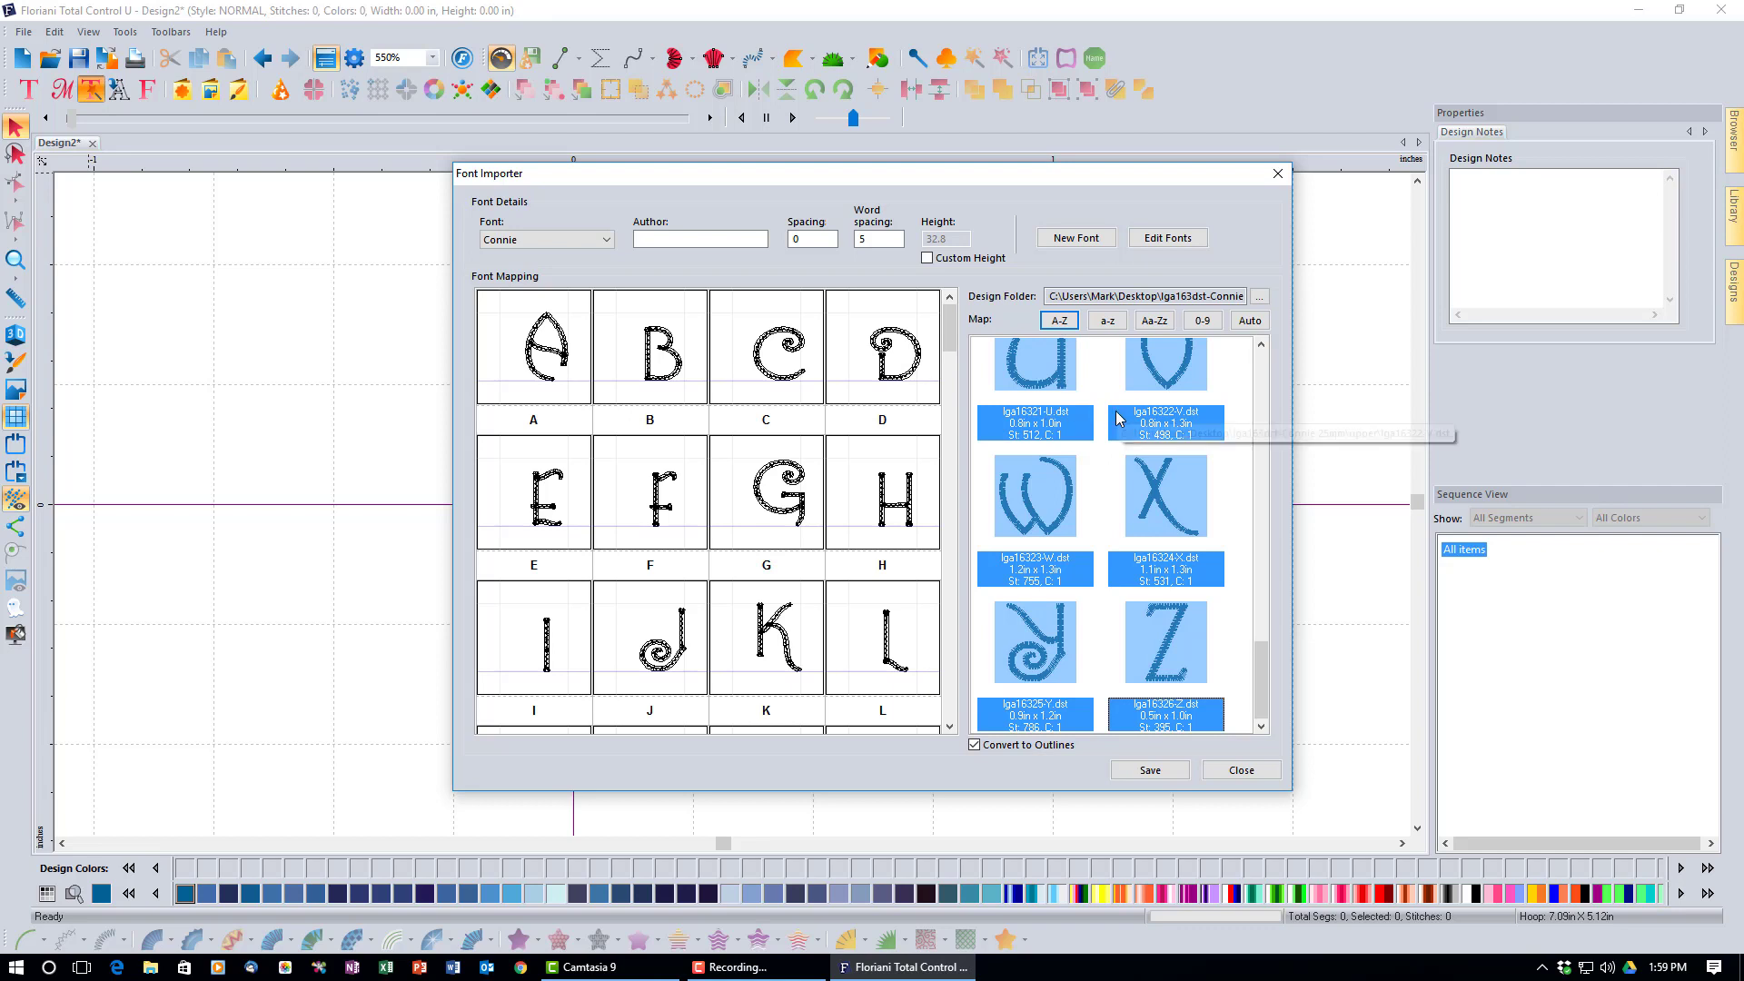
Switch the design folder to the lower folder of lowercase letters.
left_click(1259, 297)
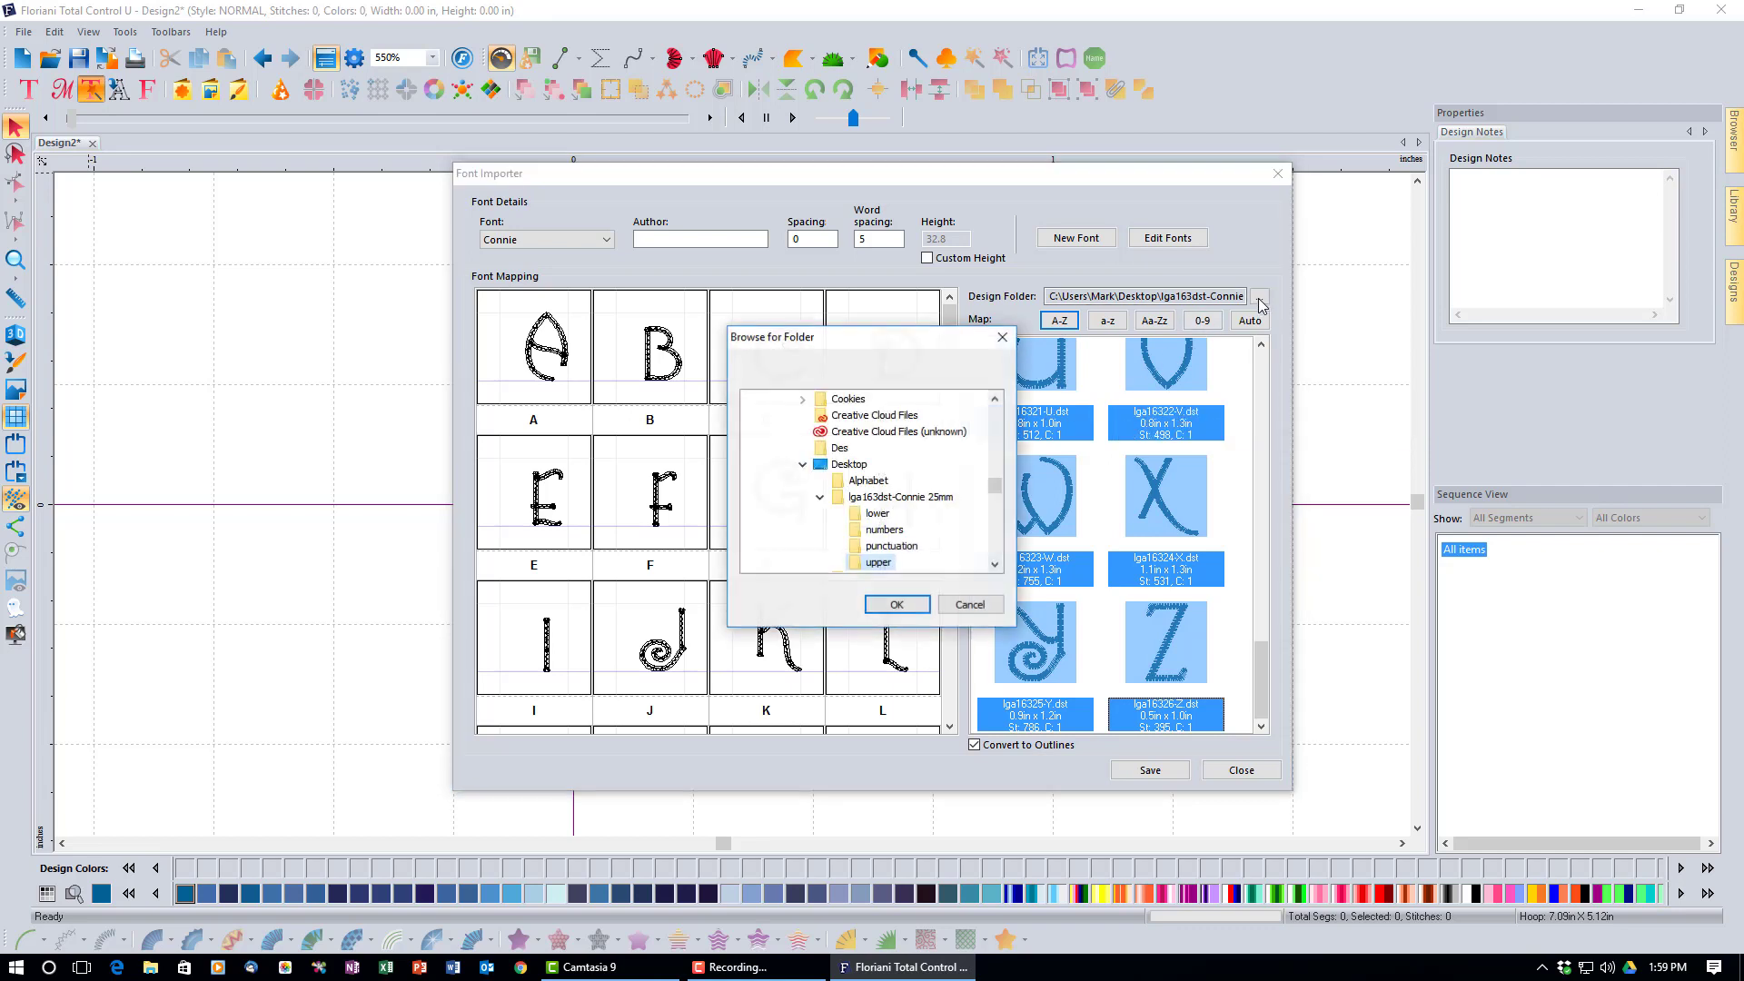
left_click(884, 514)
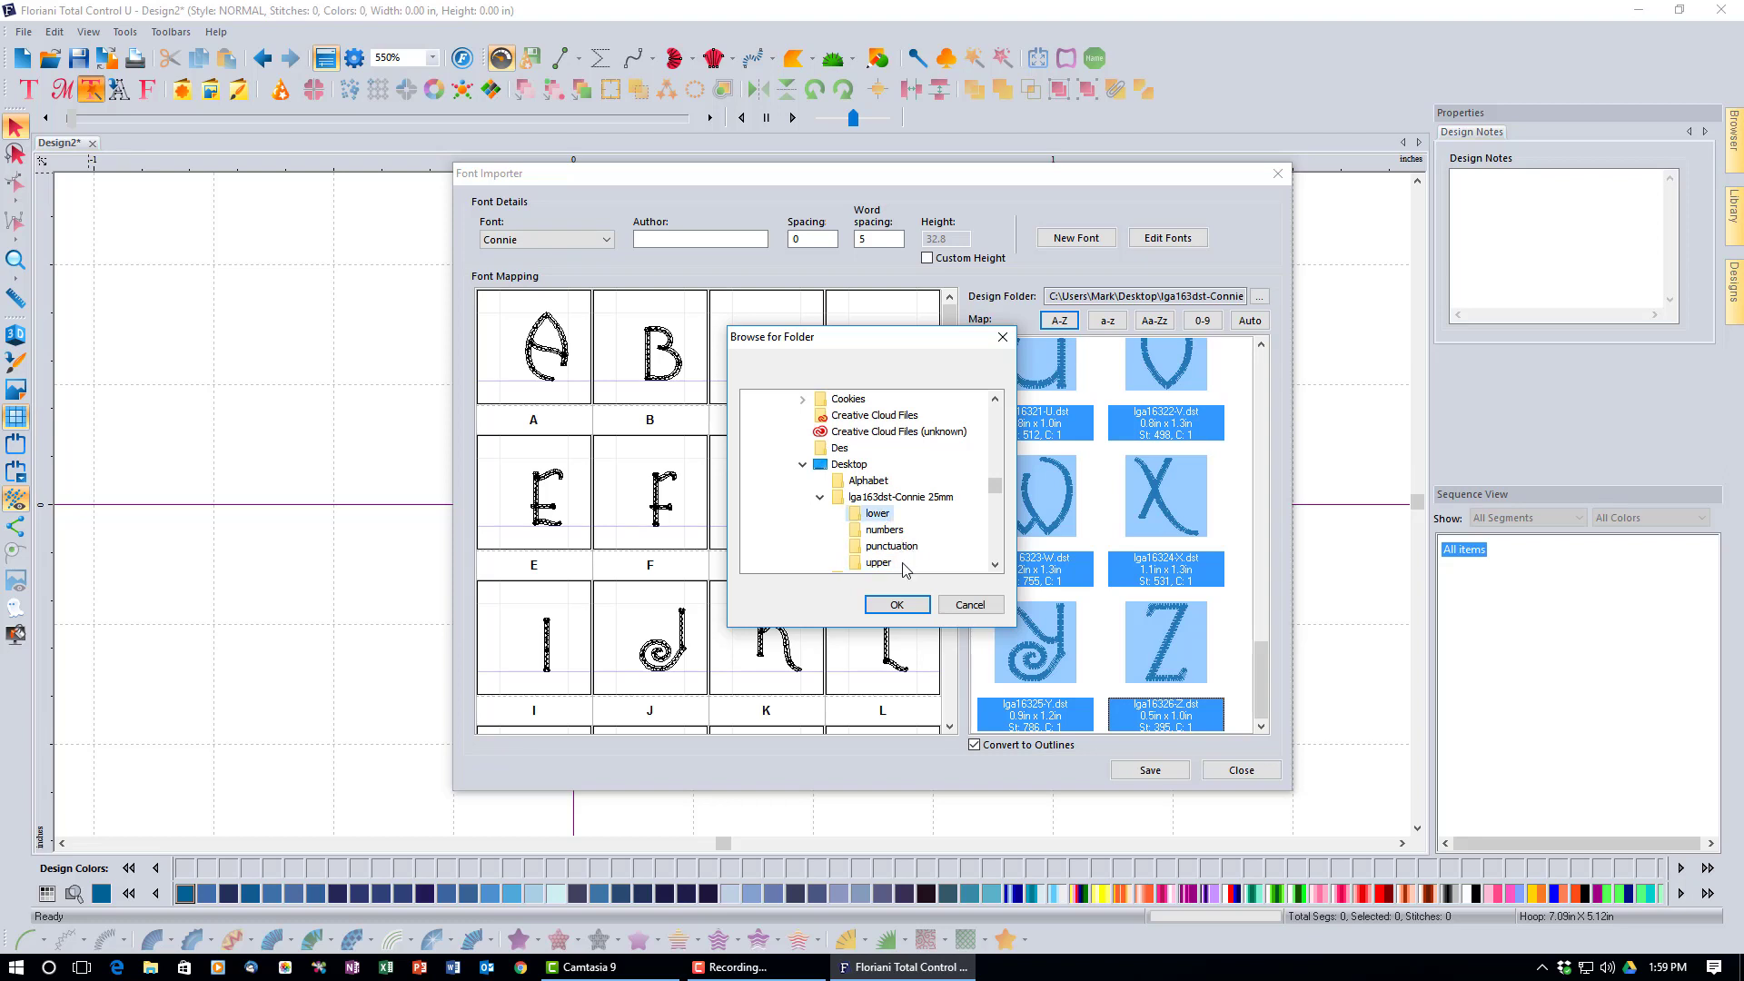
left_click(914, 602)
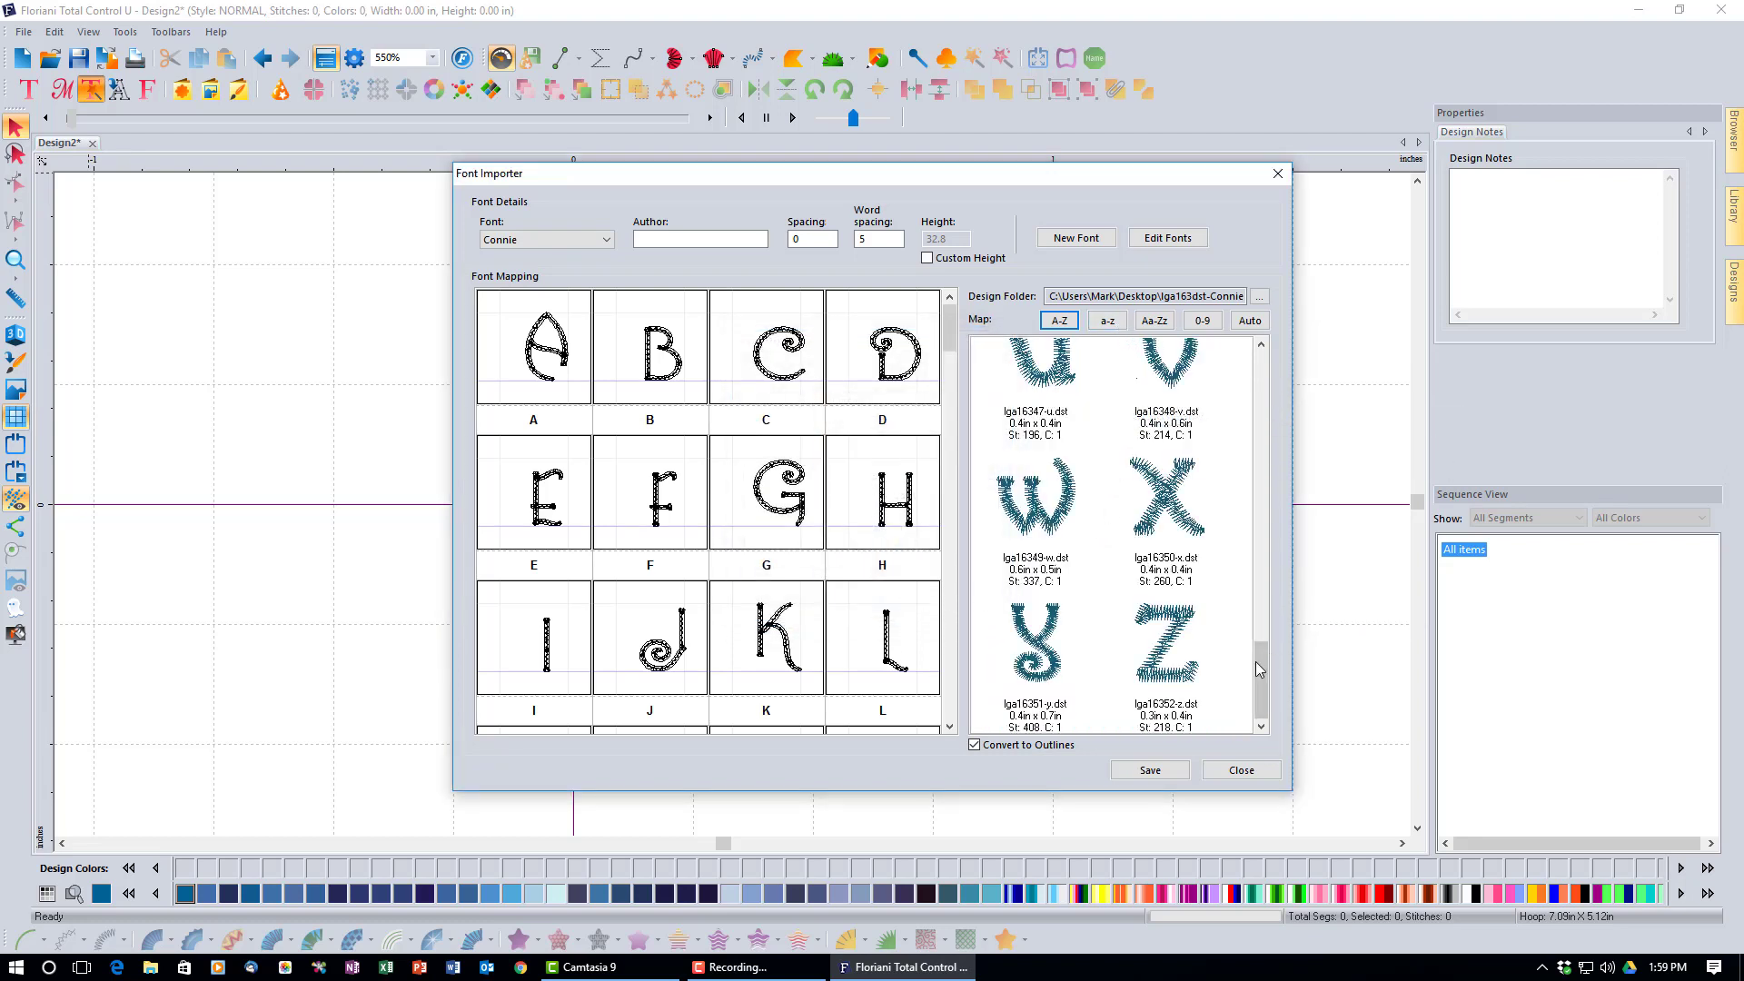
Select the whole lowercase design range from z up to a.
left_click(1172, 677)
left_click_drag(1262, 679, 1271, 368)
left_click(1064, 423, "shift")
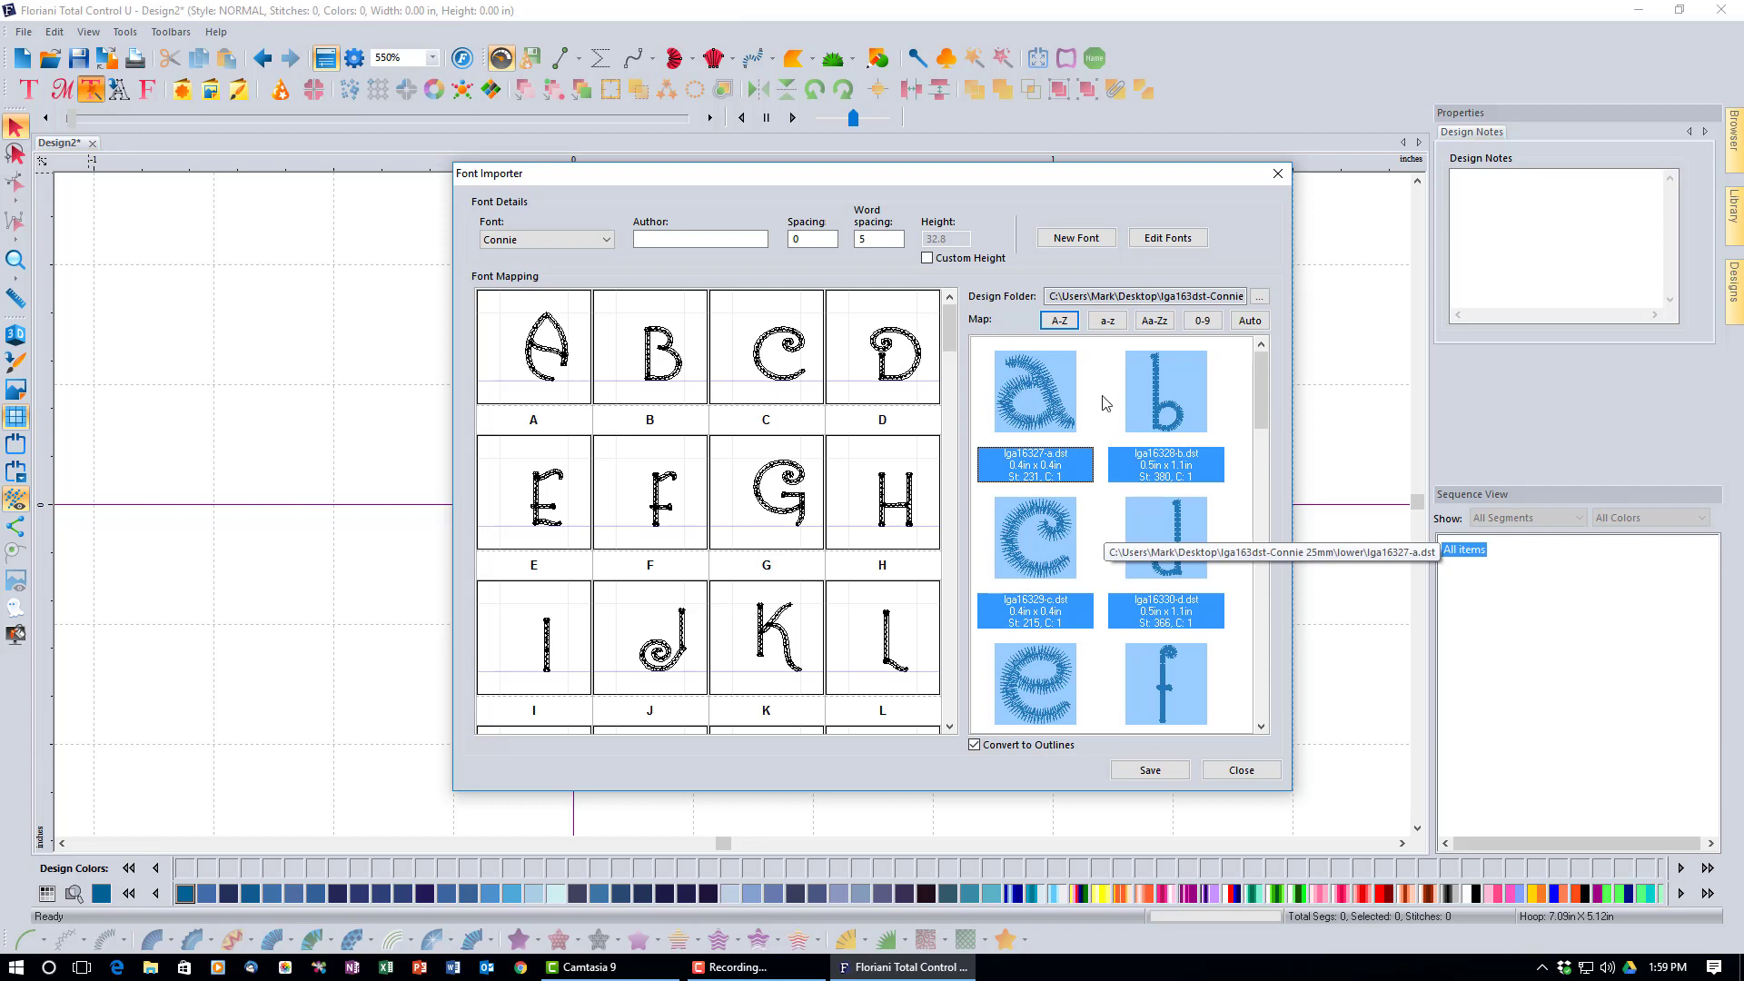
Map the selected designs onto Connie's lowercase letters a–z with the a-z Map button.
left_click(1109, 325)
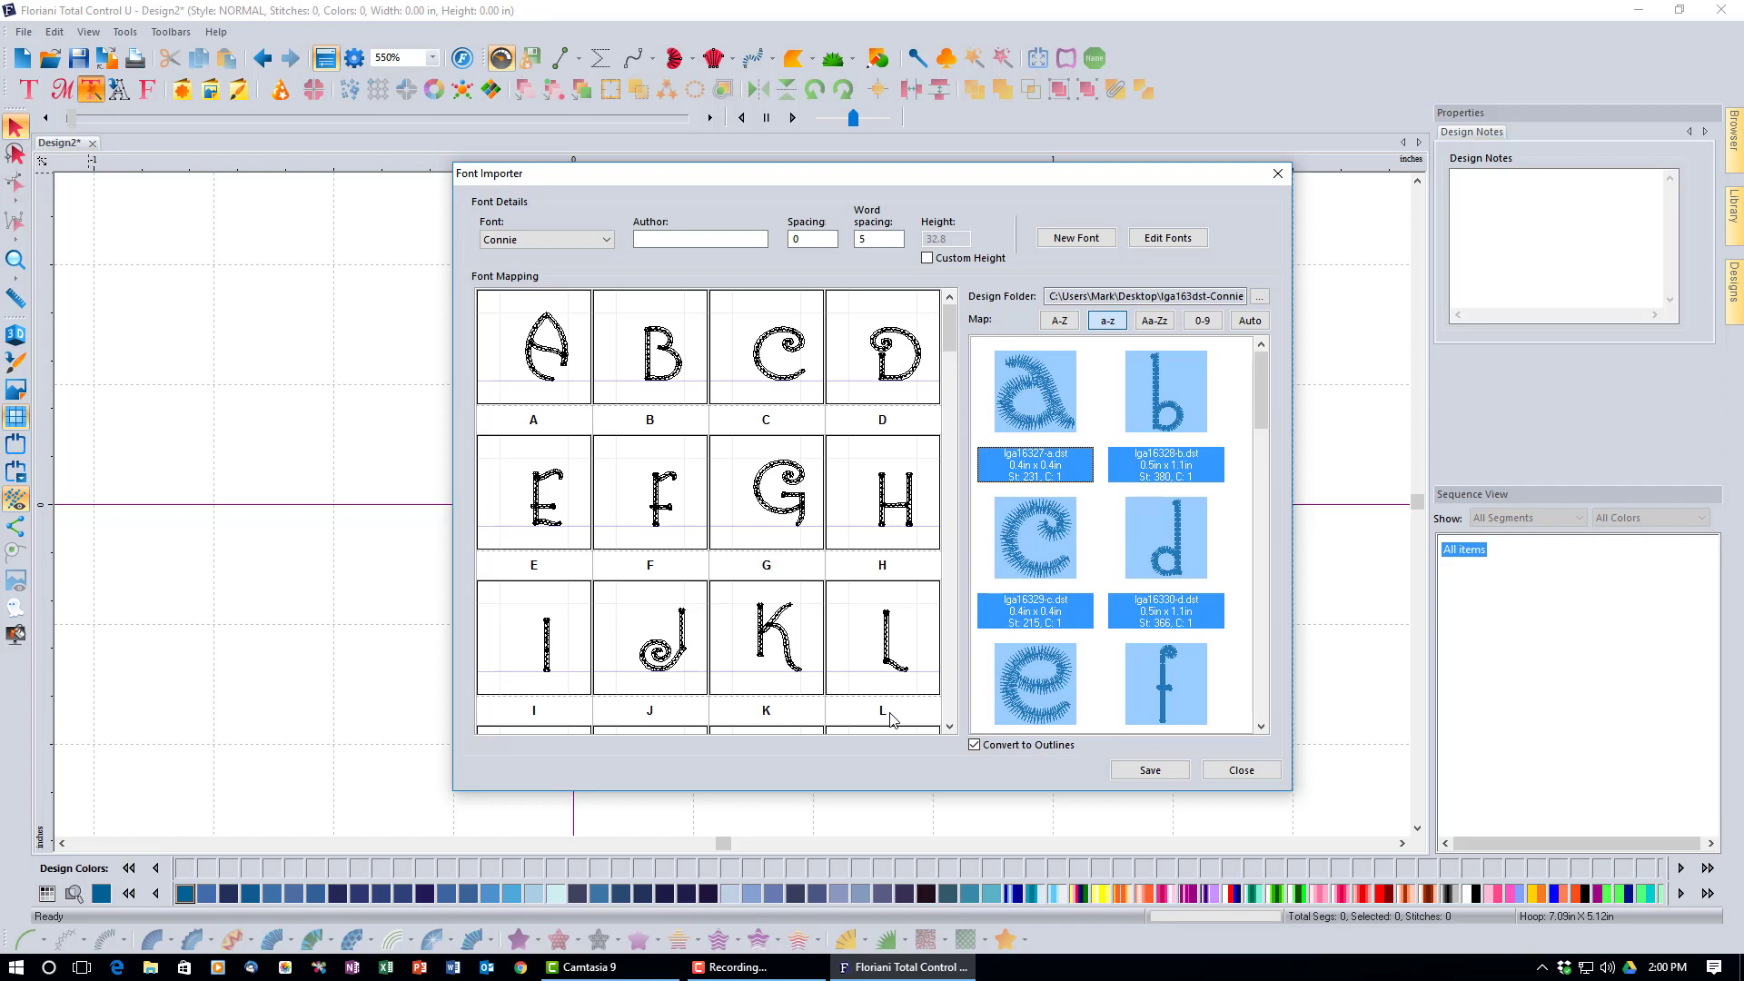
scroll(890, 719, "down", 2)
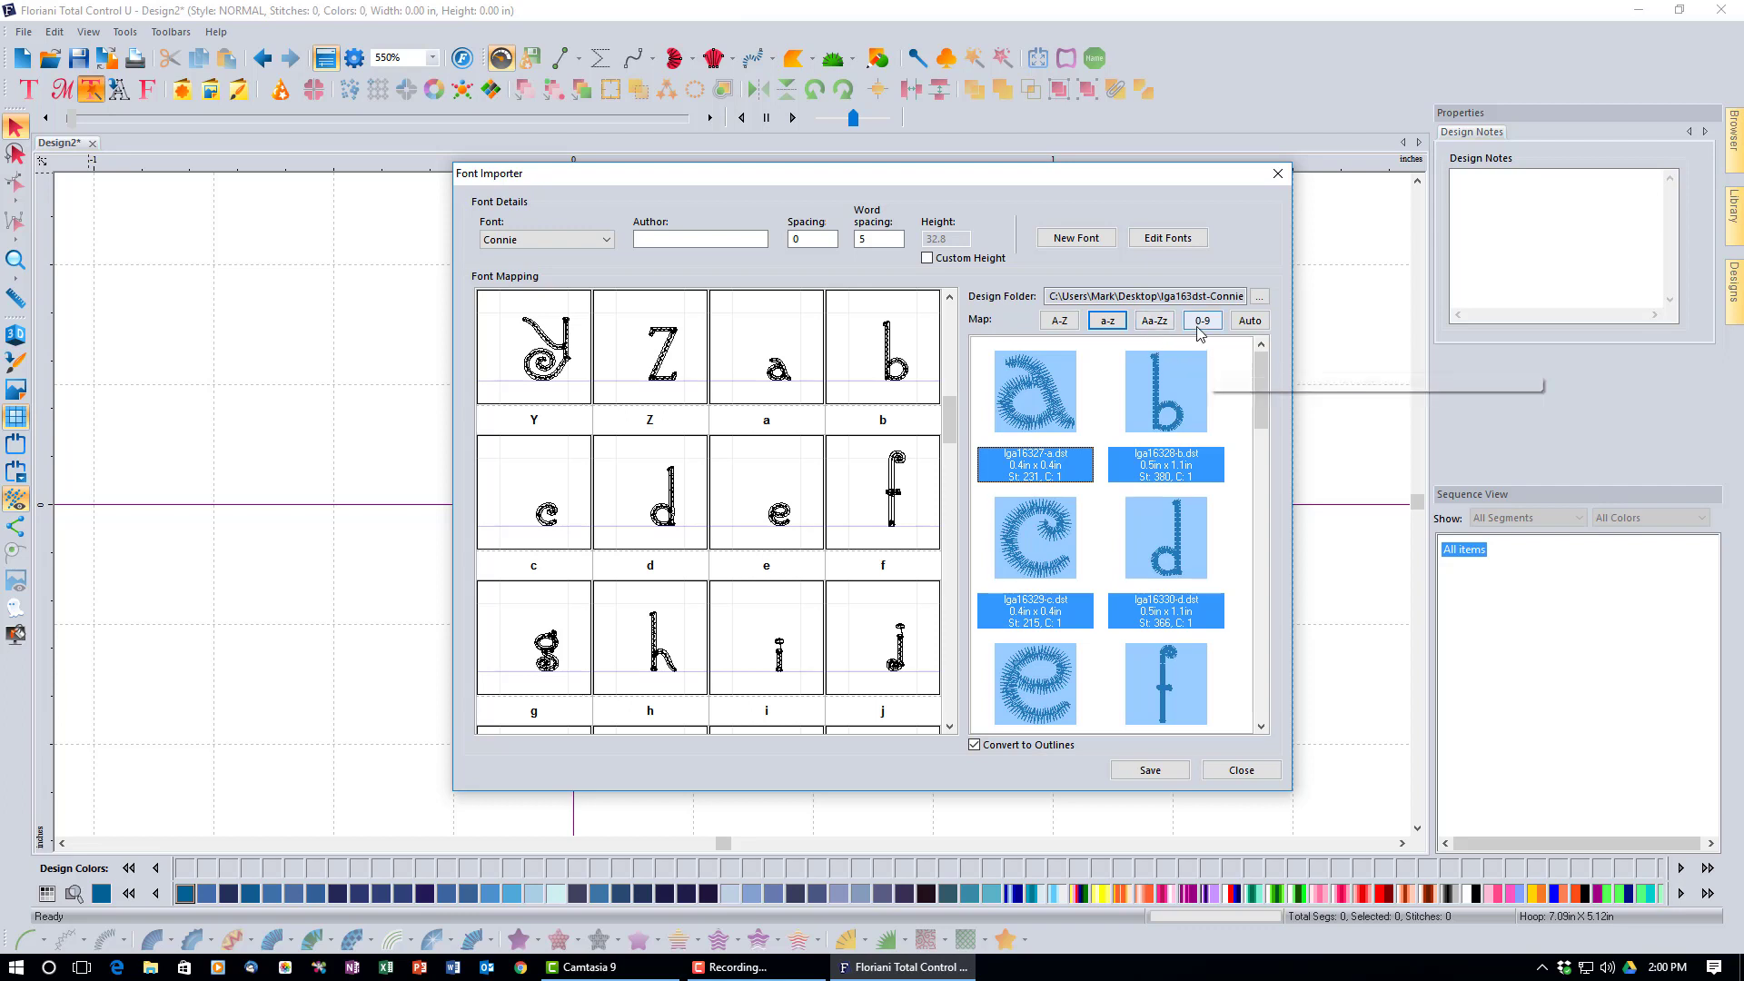
Load the numbers folder as the design source.
left_click(1259, 297)
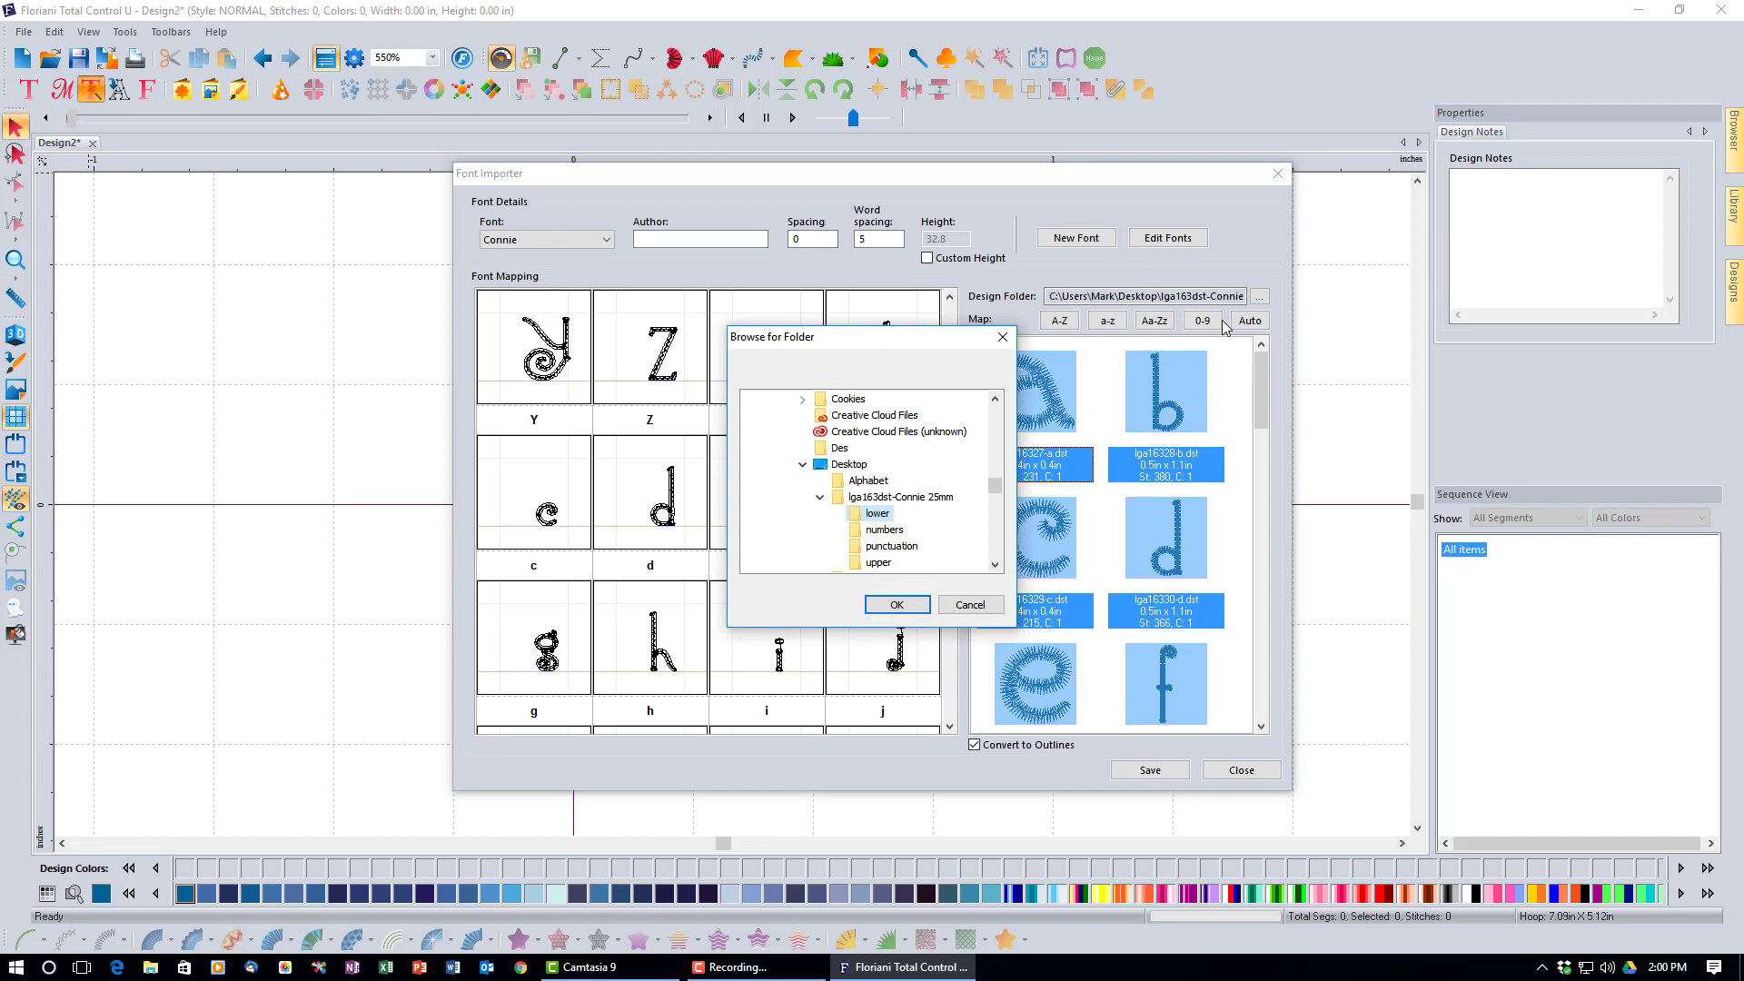
left_click(897, 530)
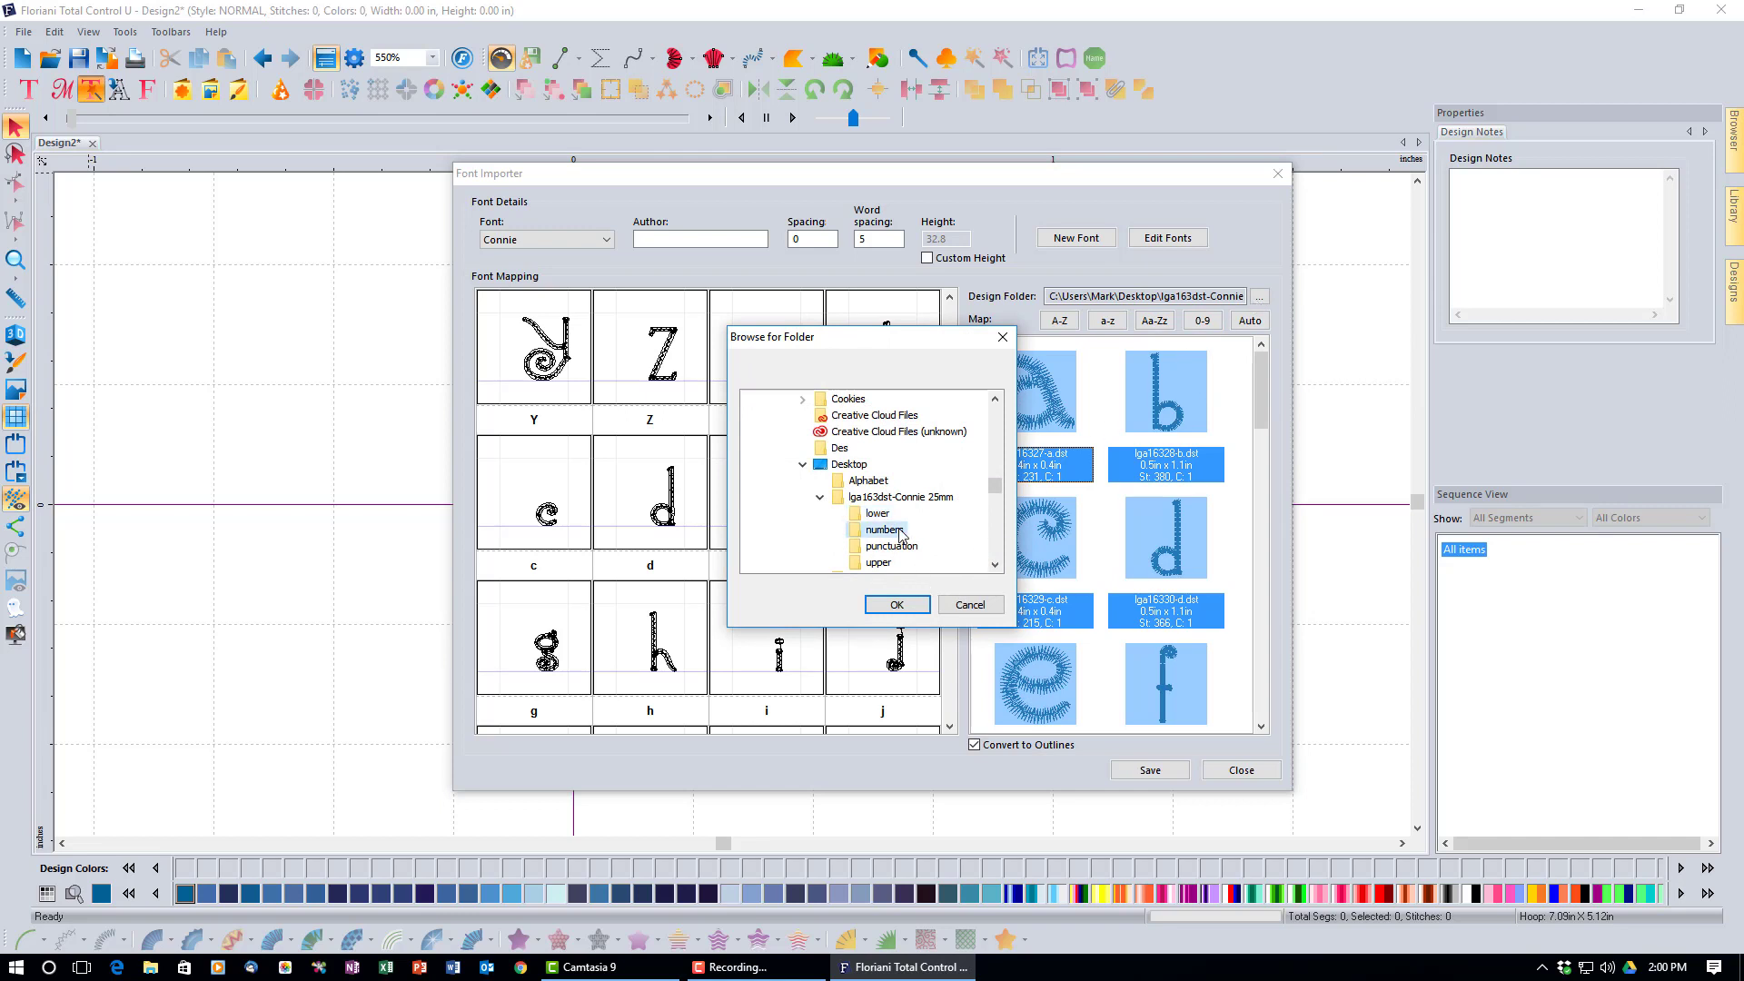
left_click(916, 606)
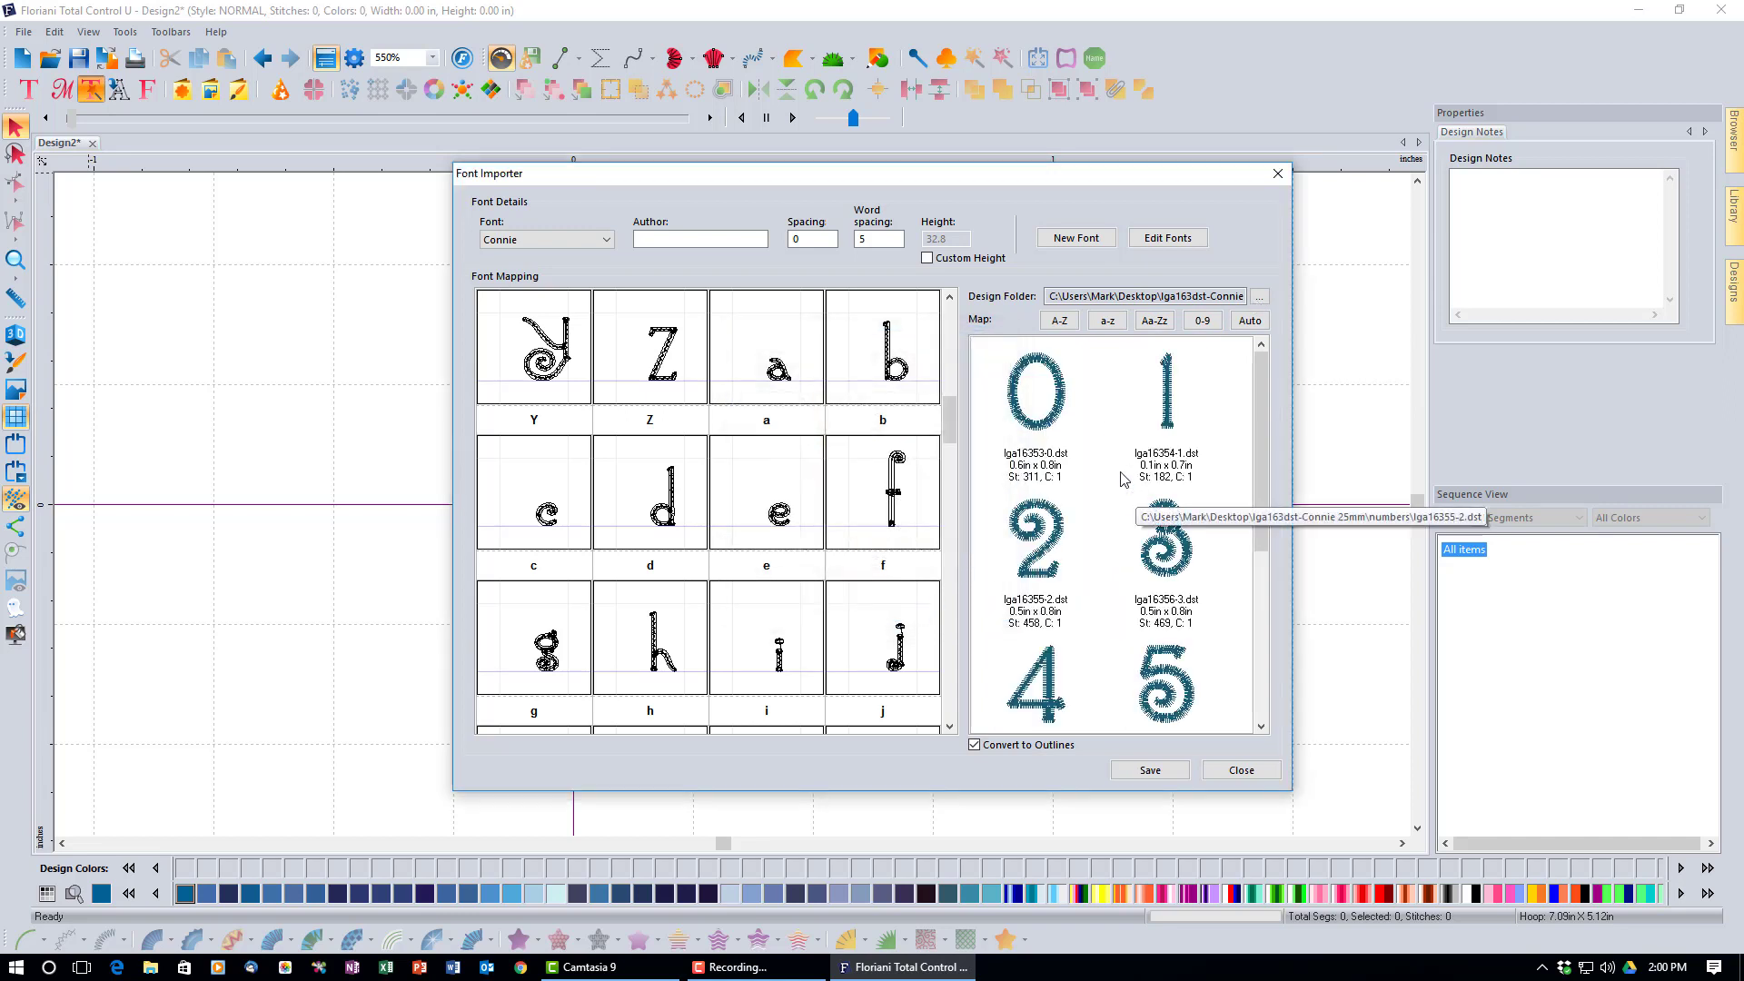
Select the digit designs 0 through 9 and map them to Connie's digits 0–9.
scroll(1120, 528, "down", 3)
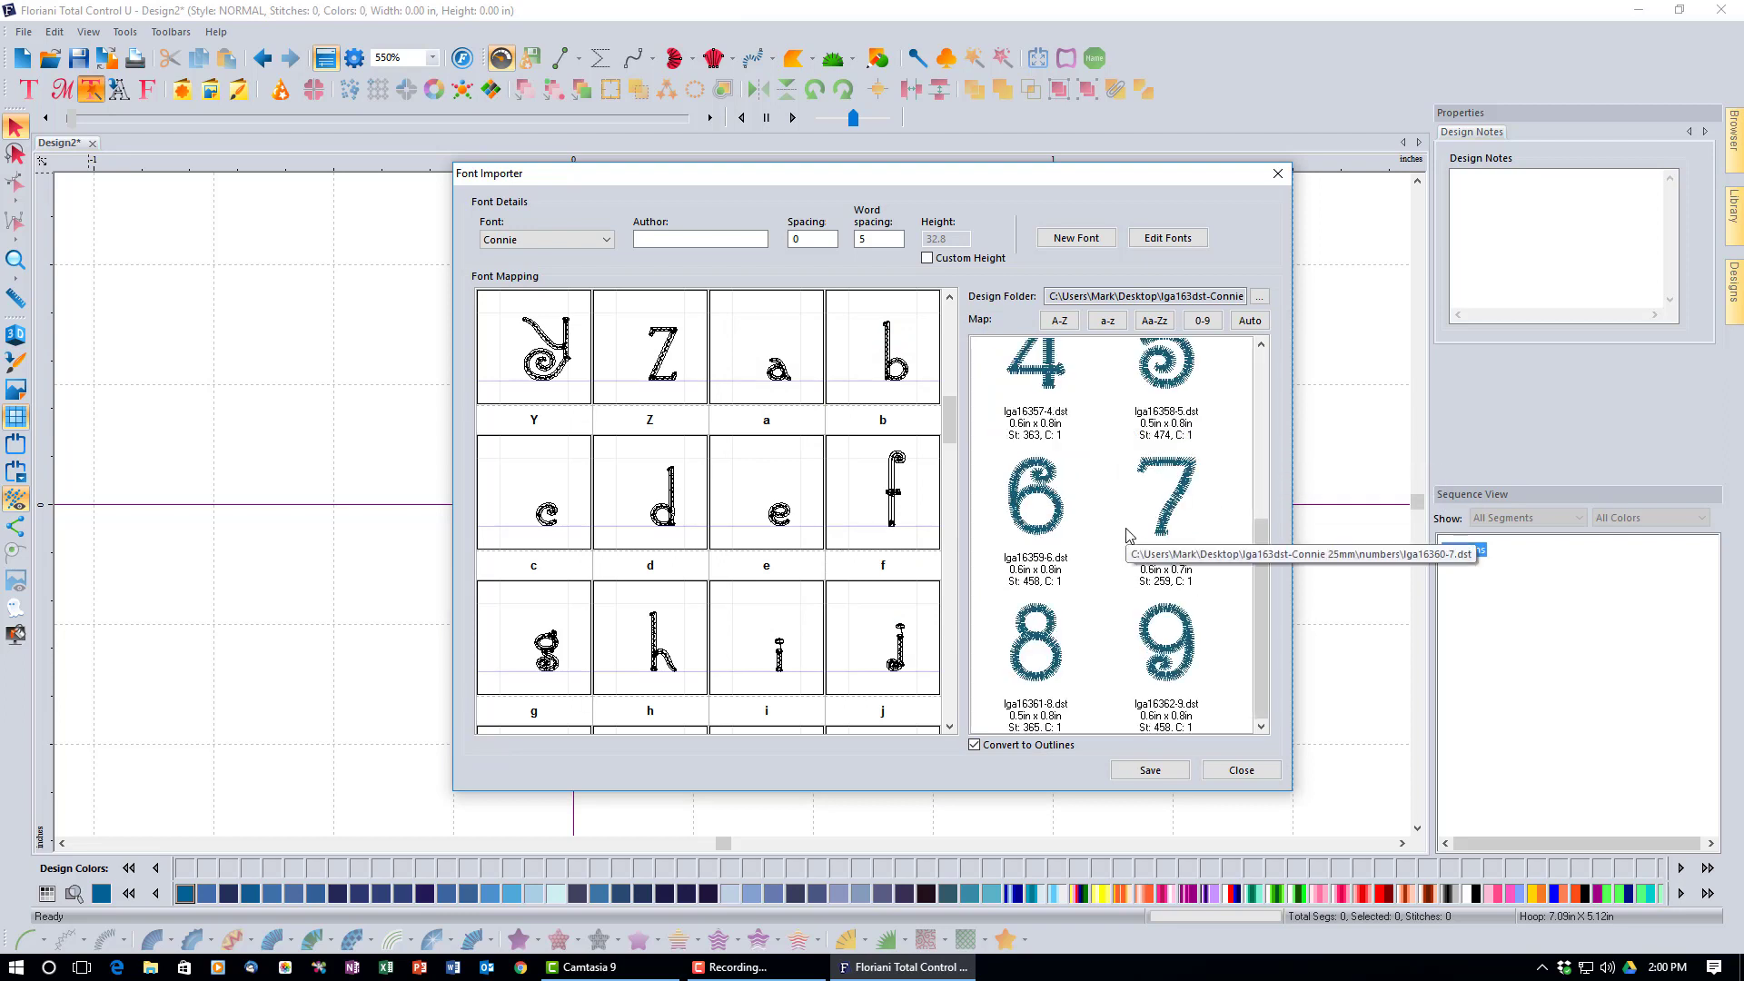
left_click(1194, 683, "shift")
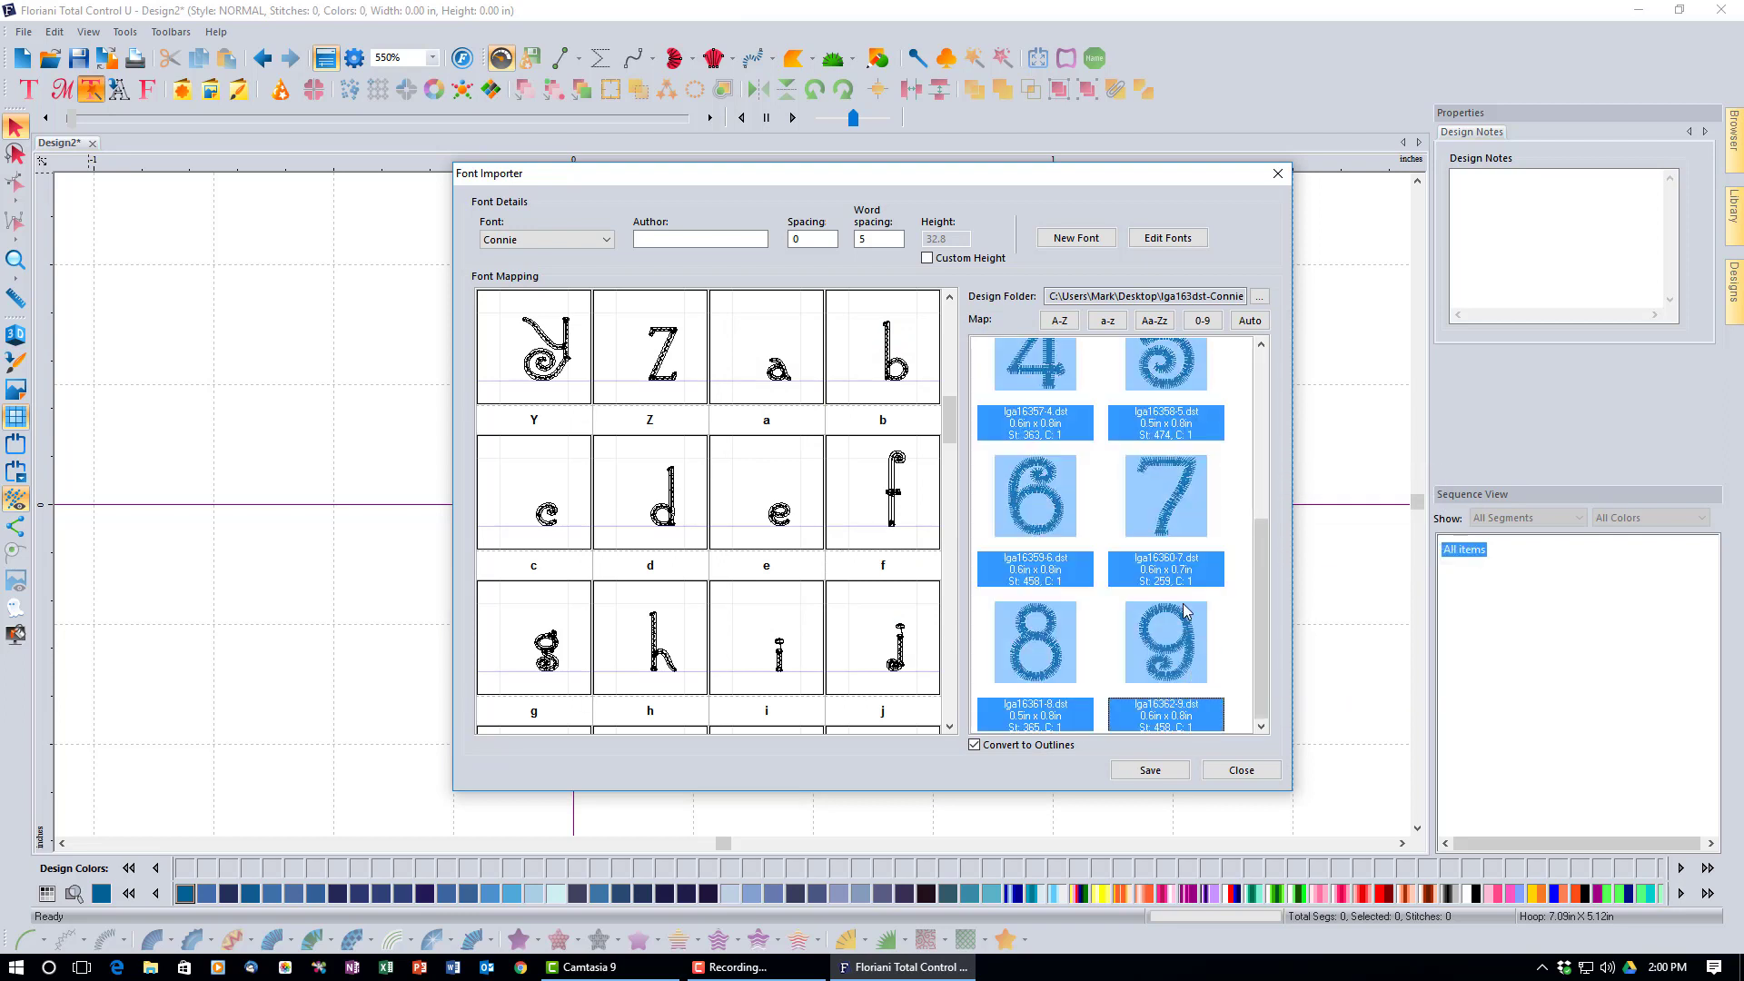
left_click(1206, 327)
left_click(1204, 321)
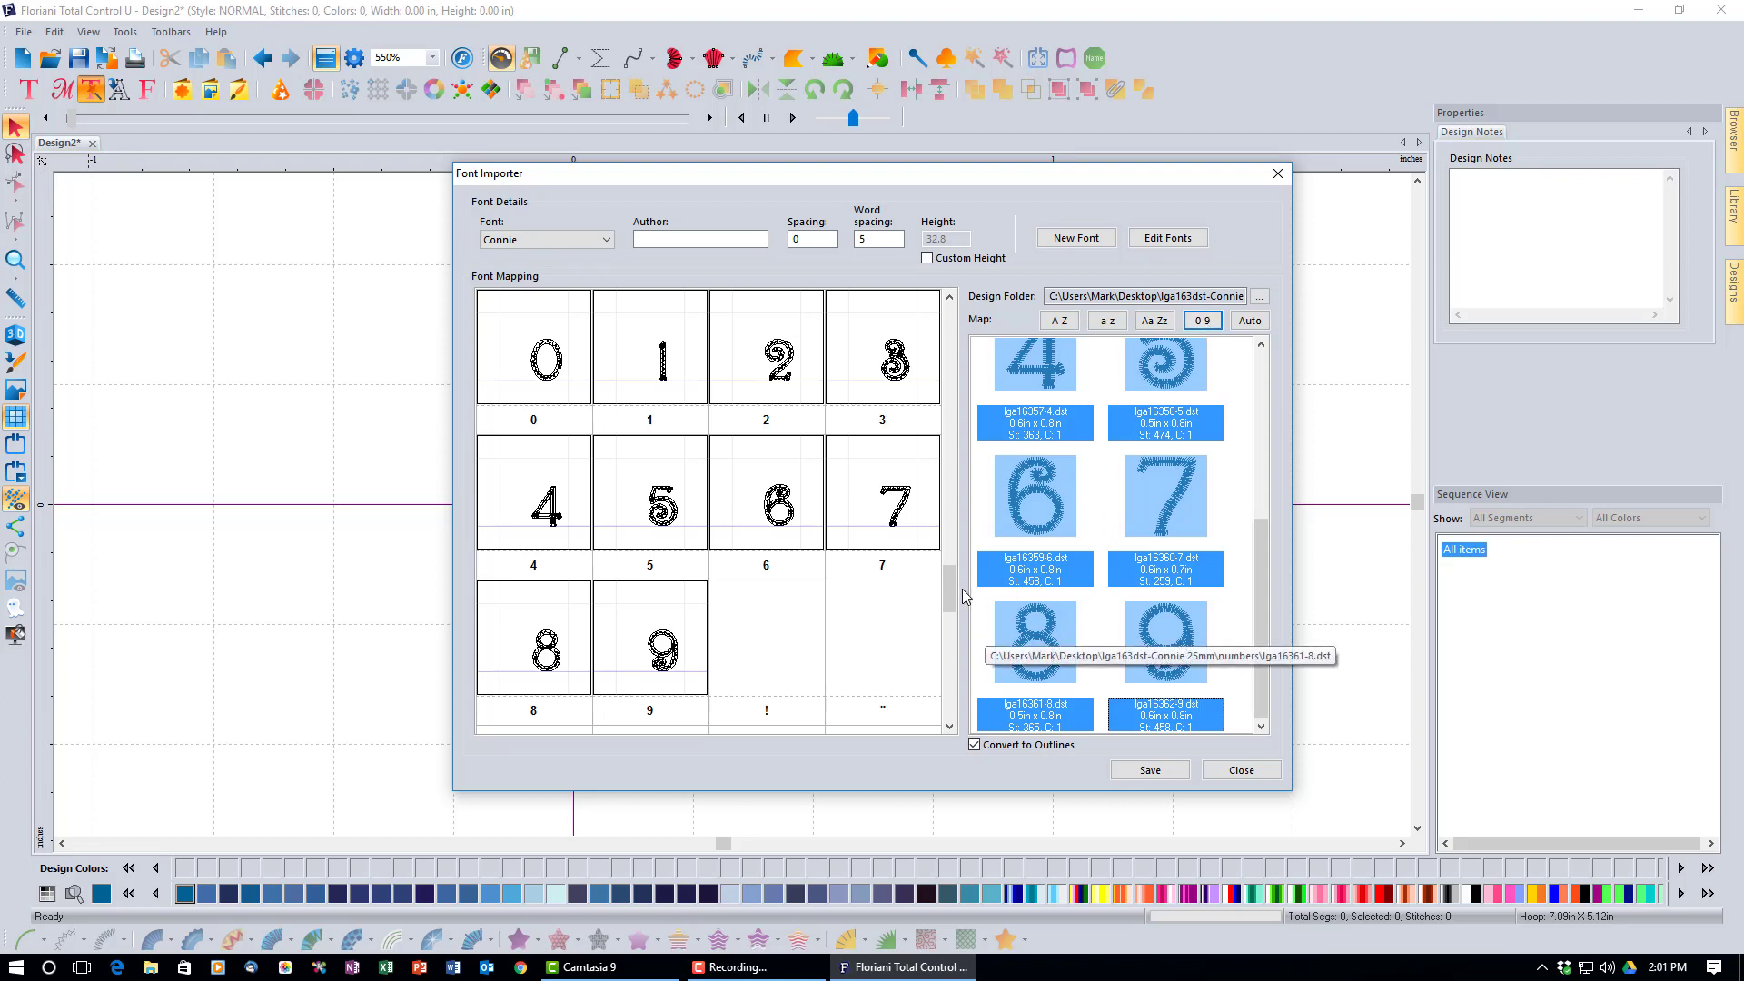
mouse_move(951, 595)
left_mouse_down()
mouse_move(951, 628)
mouse_move(948, 604)
left_mouse_up()
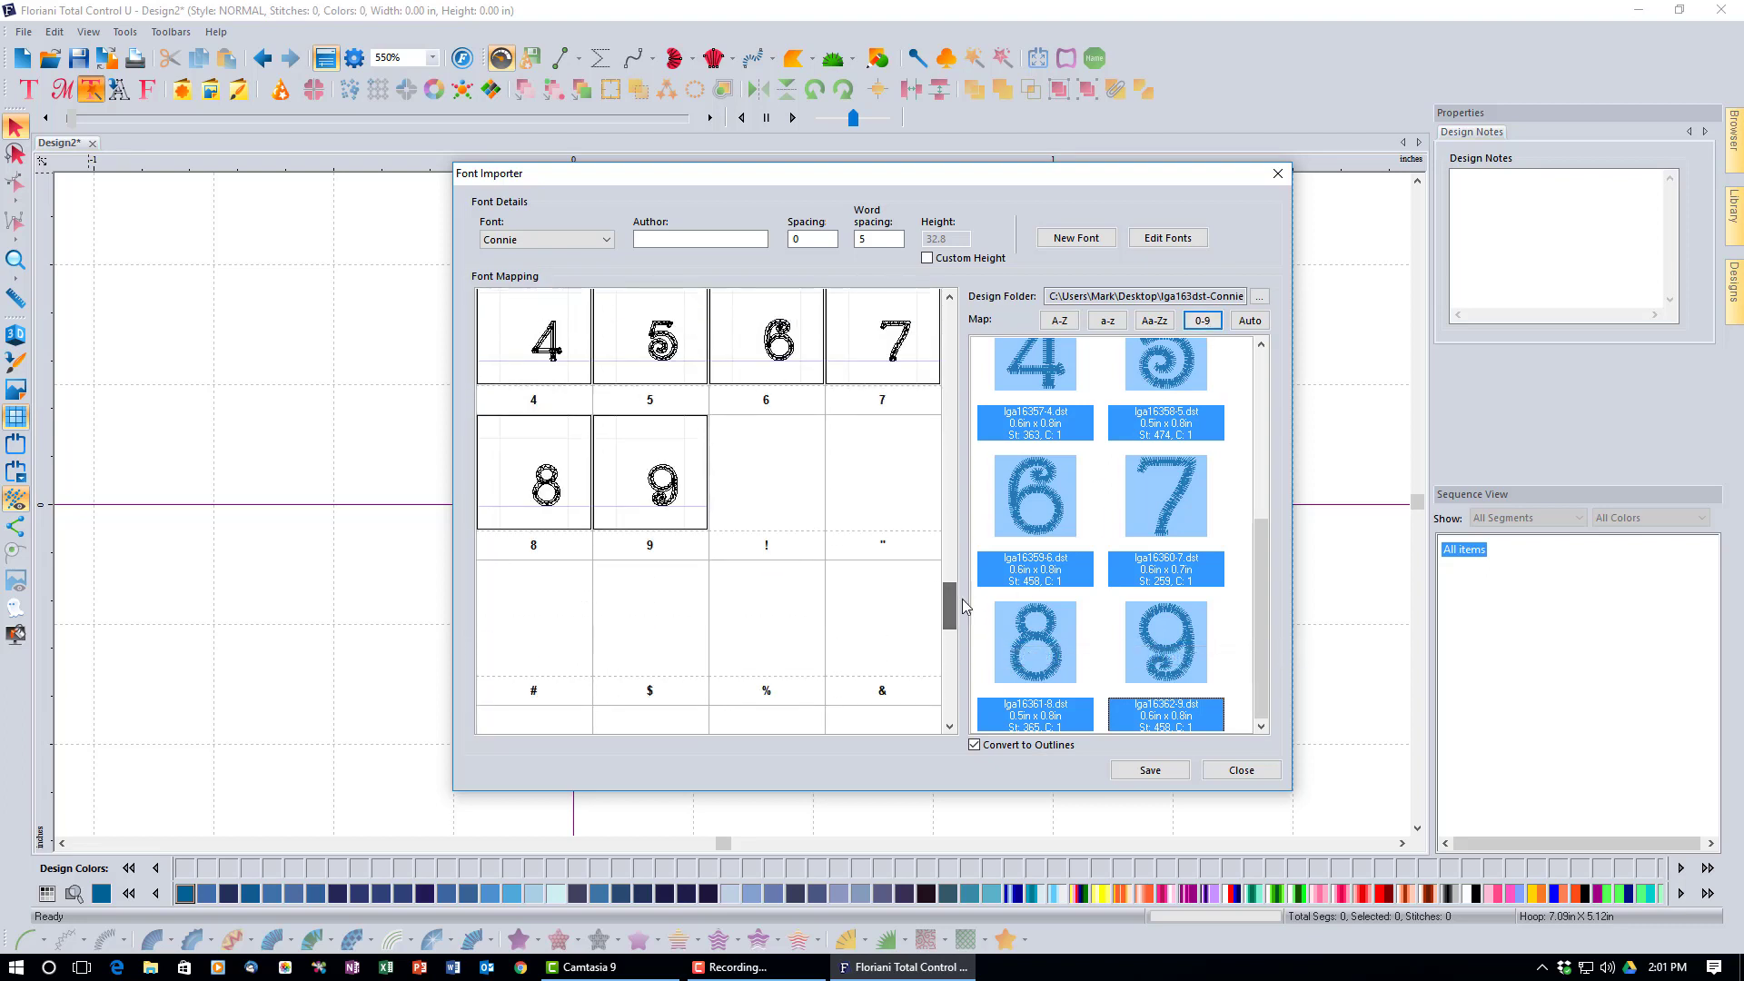
left_click(1259, 298)
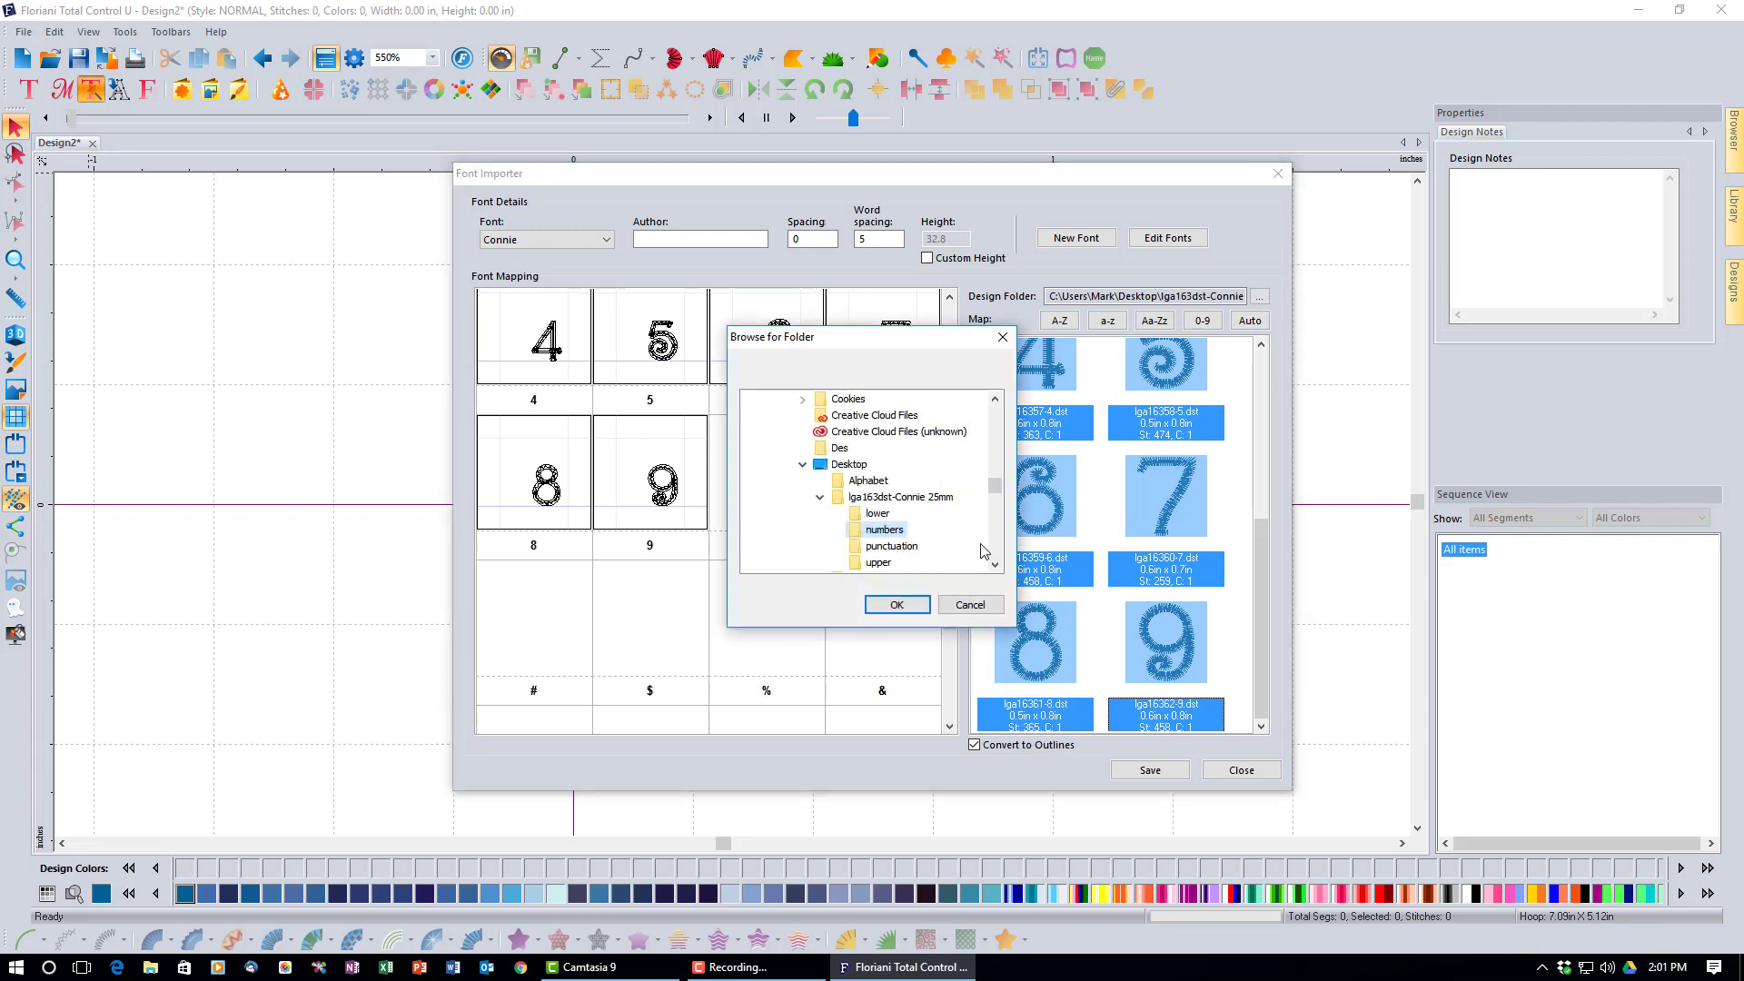
Load the punctuation folder and assign the exclamation-mark design to Connie's ! slot.
left_click(890, 546)
left_click(917, 606)
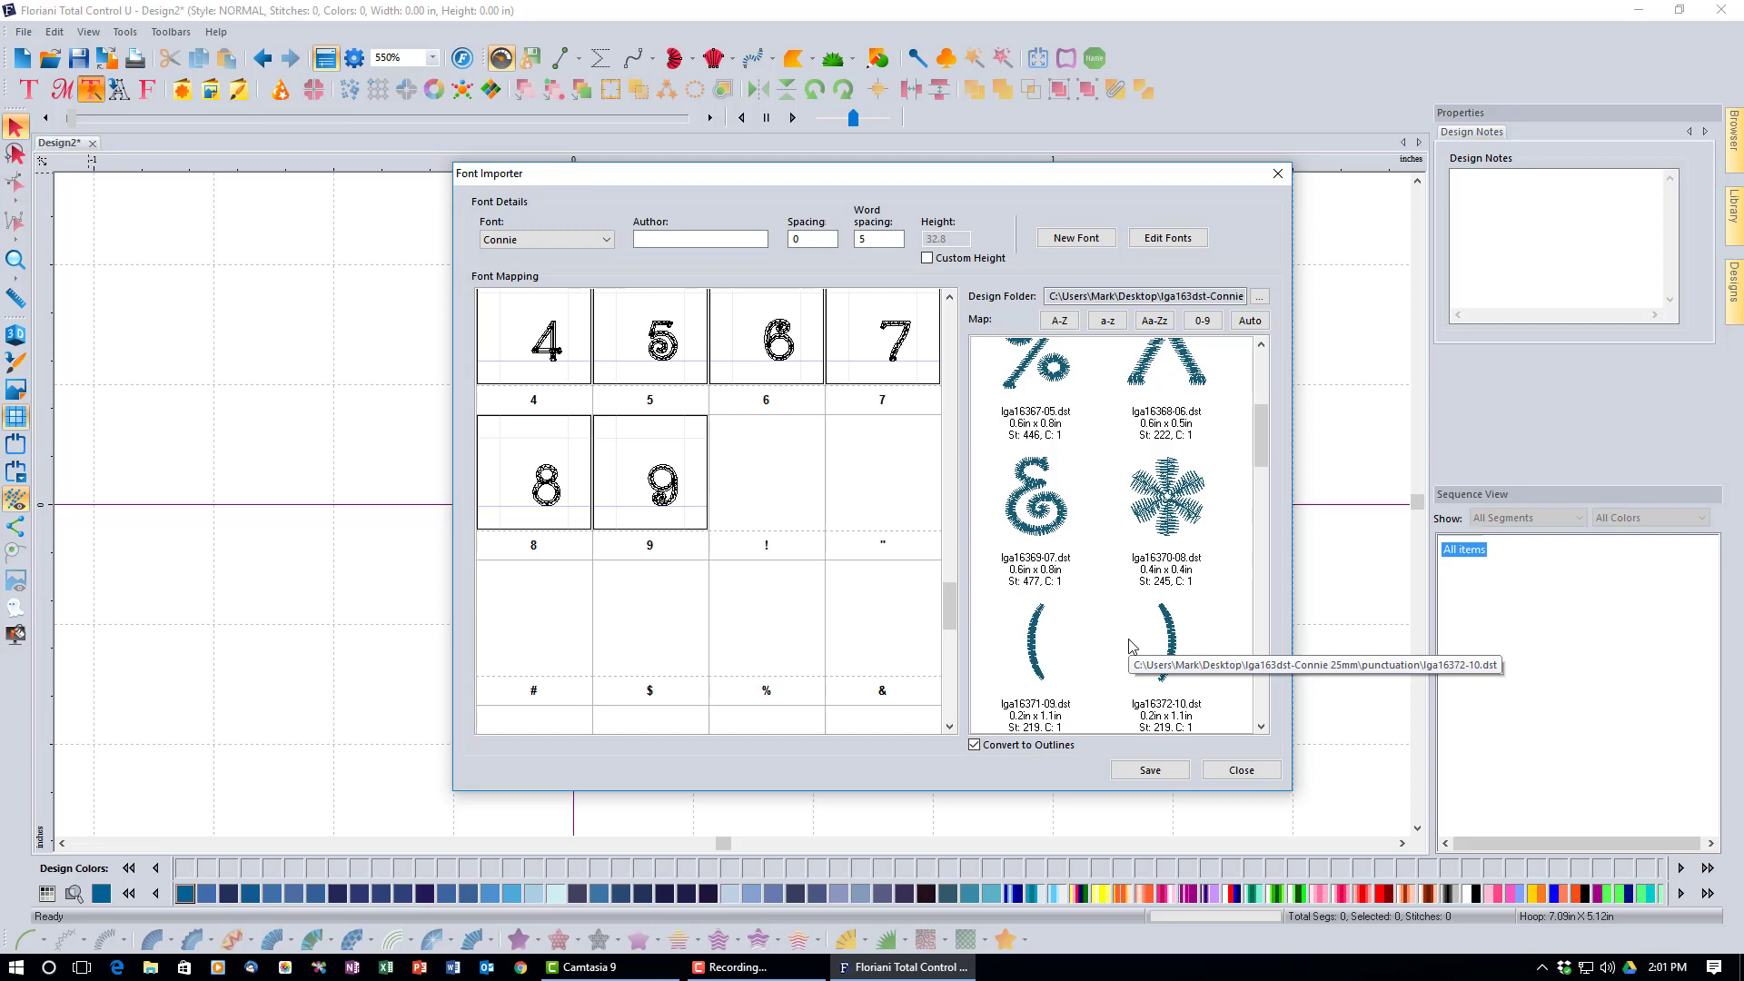
left_click_drag(1261, 443, 1257, 373)
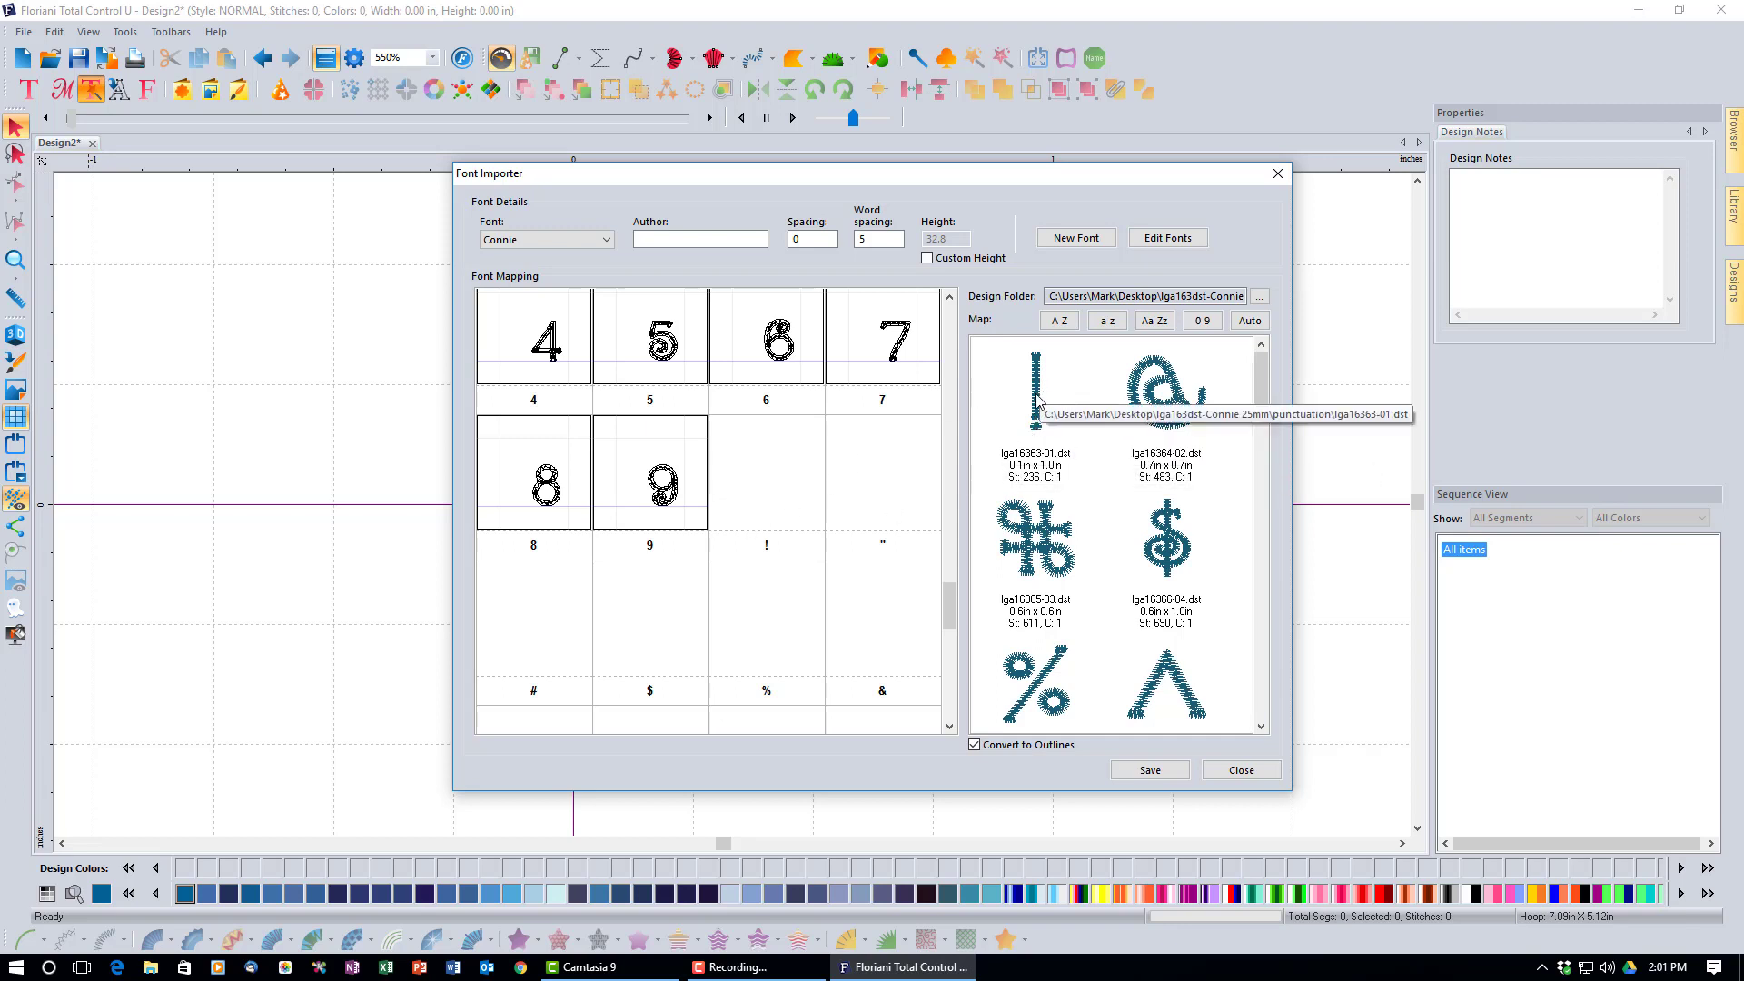
left_click_drag(1041, 392, 767, 497)
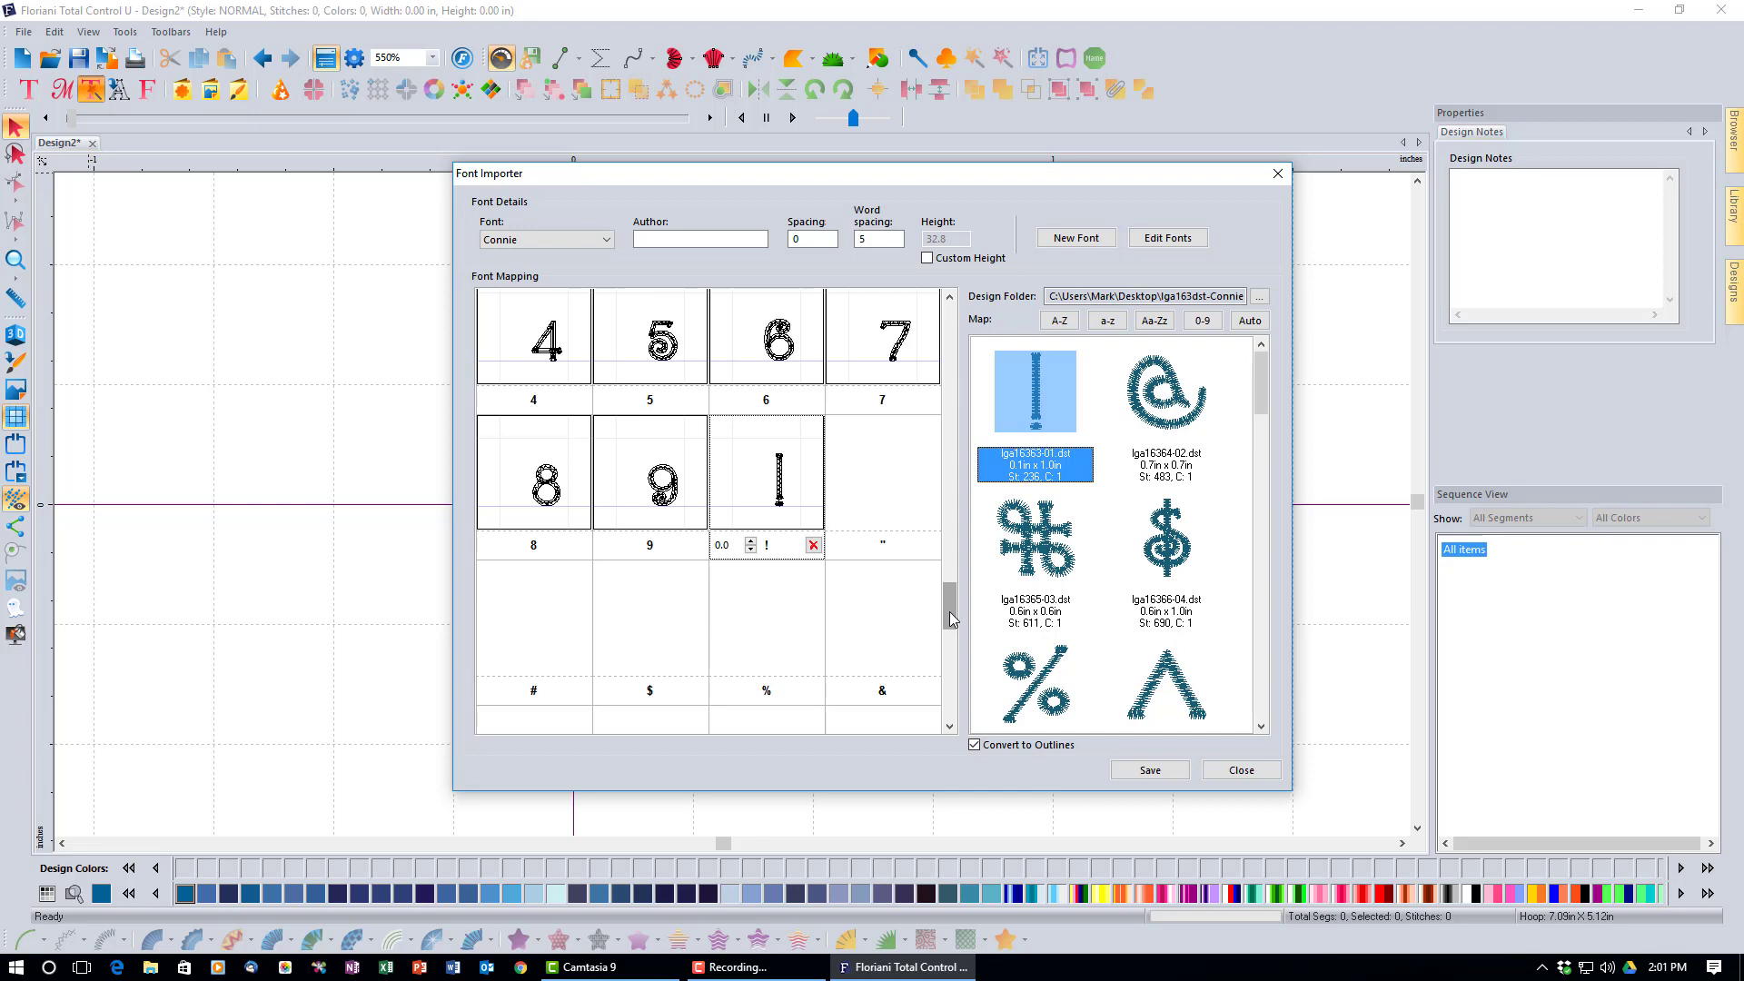
left_click_drag(950, 610, 961, 330)
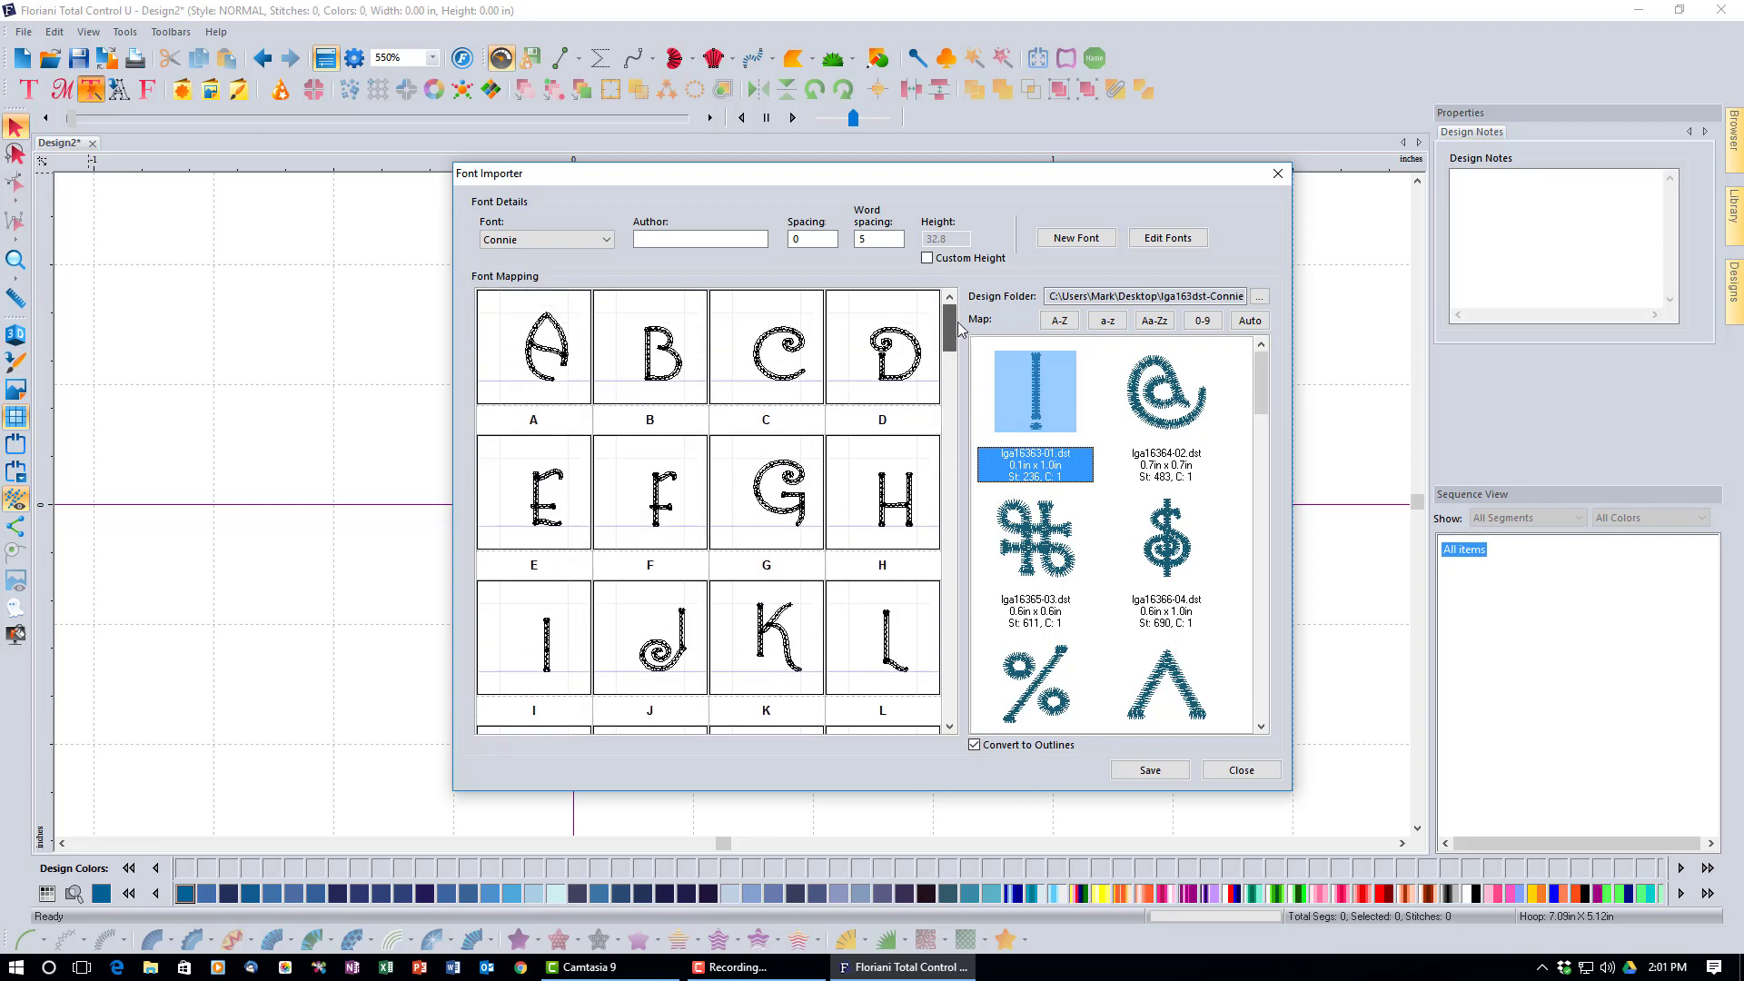
Enter the font designer's name in the Connie font's Author field.
left_click(688, 240)
type("L")
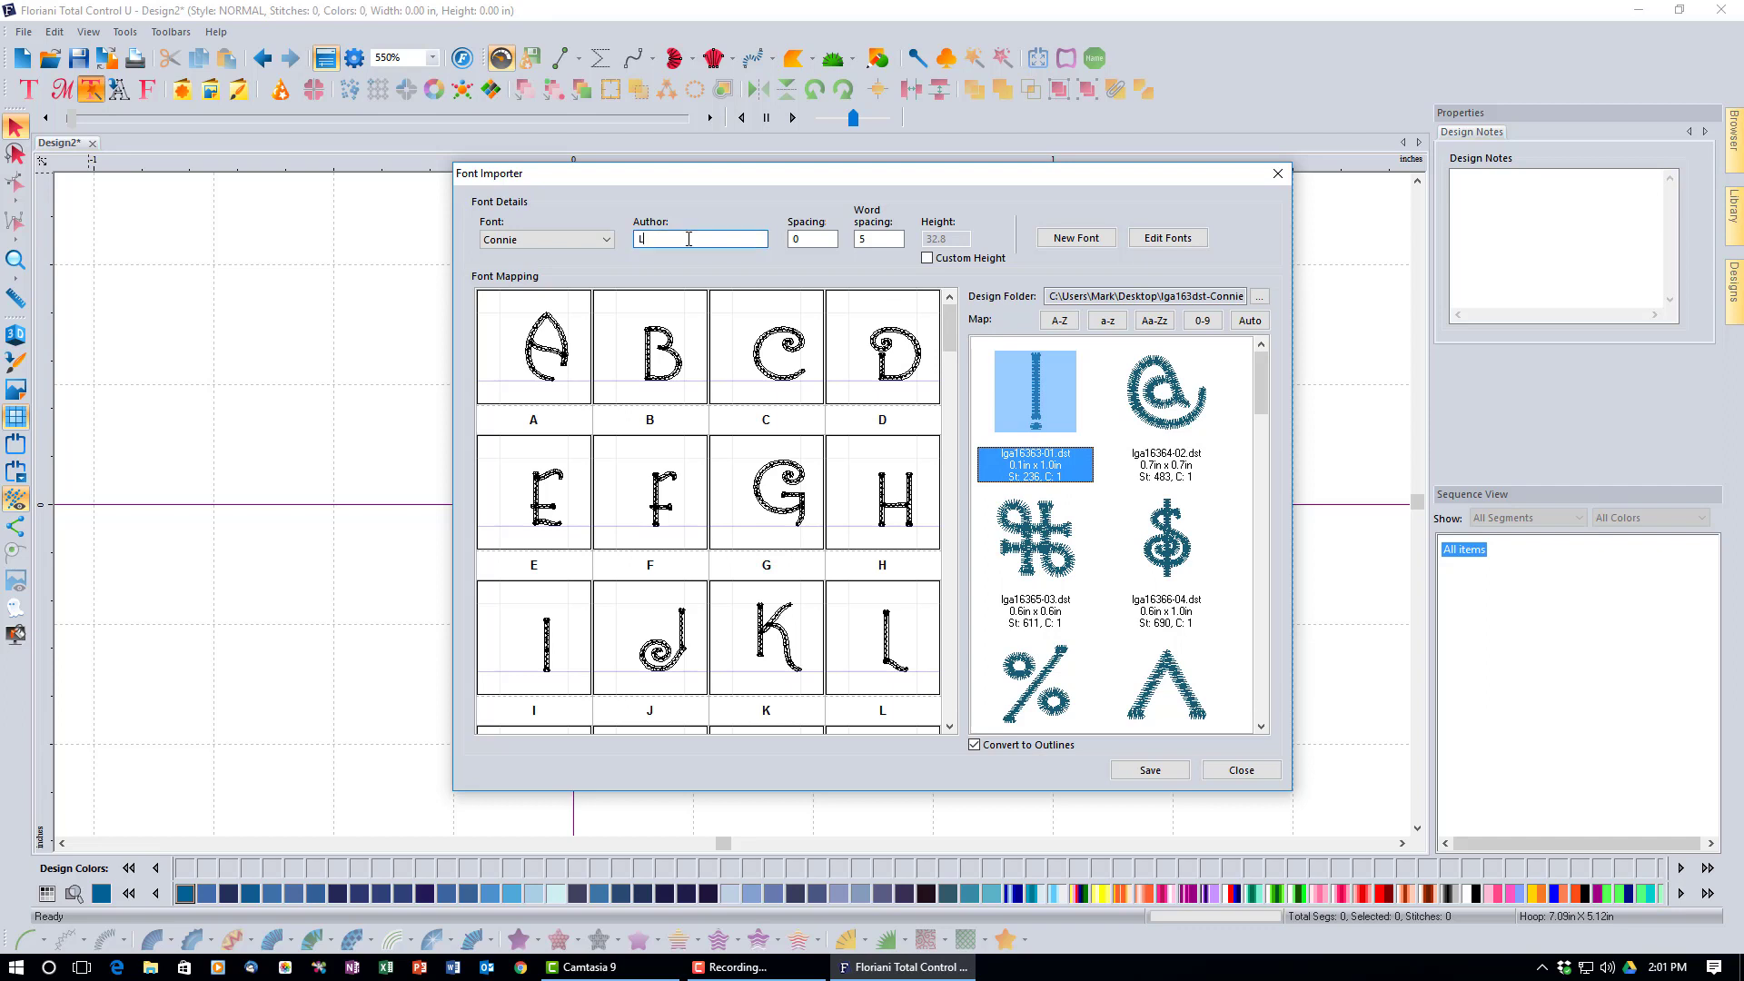
type("indeeG")
left_click(564, 356)
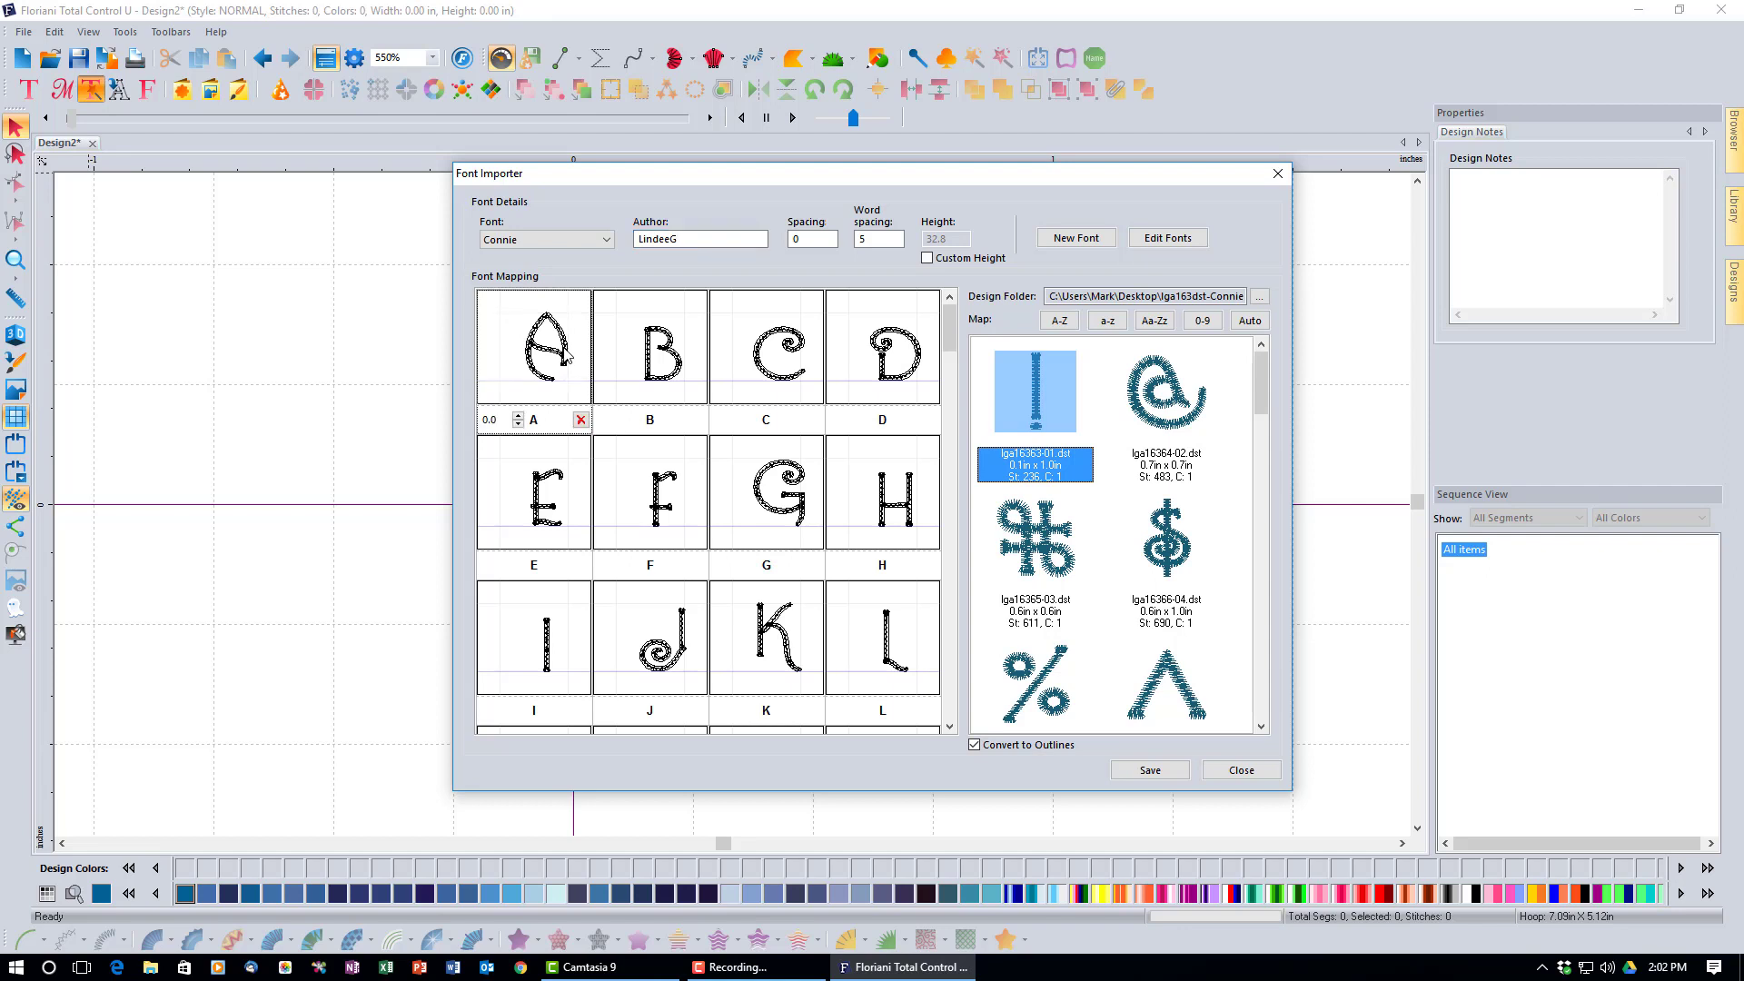
Lower the A, G and J glyphs within their mapping cells.
left_click_drag(564, 356, 562, 366)
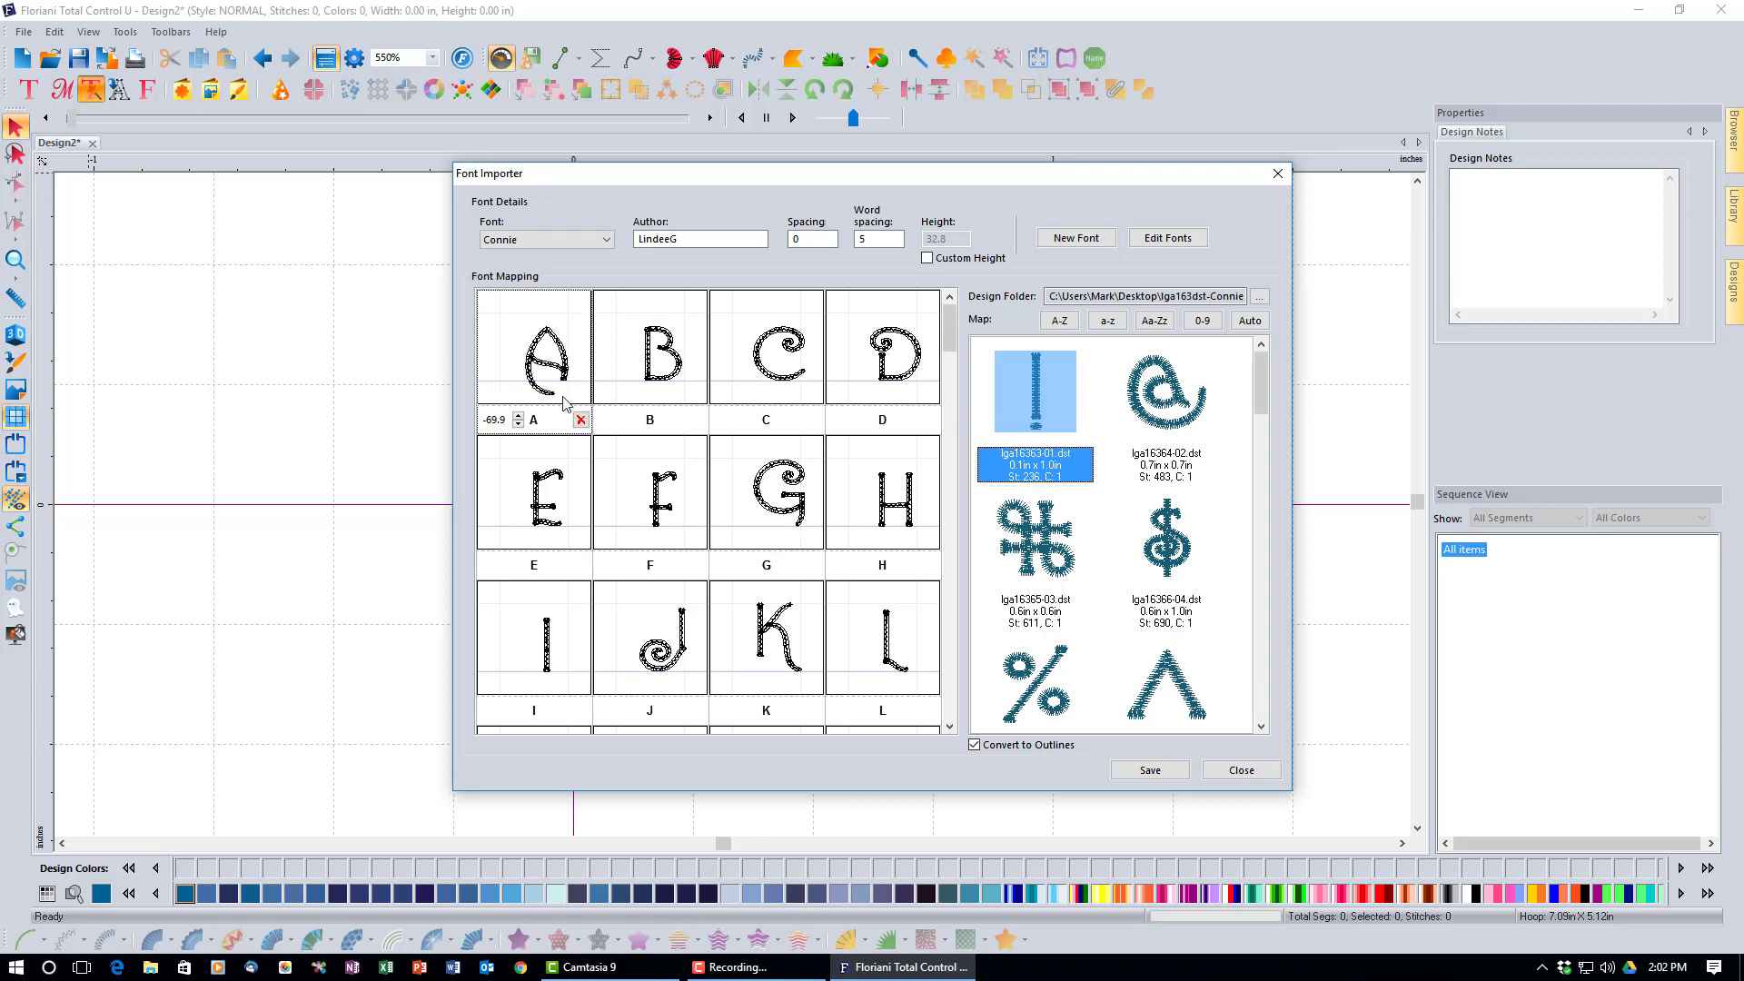
left_click(787, 519)
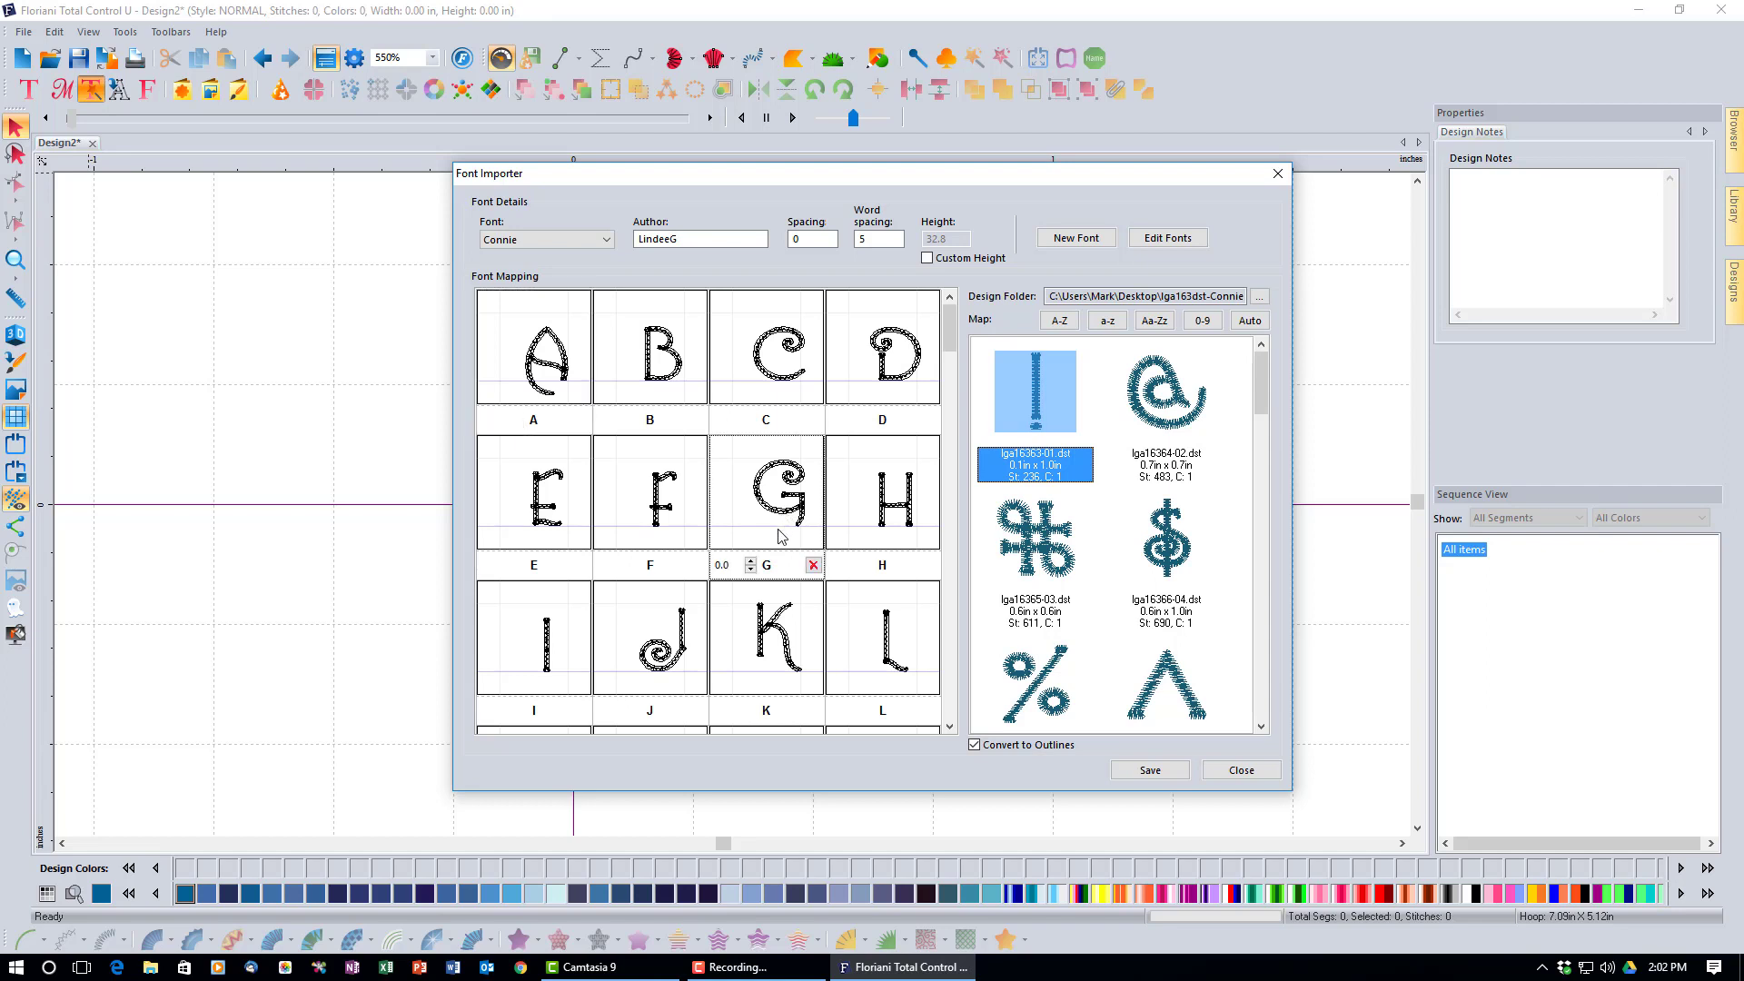
left_click_drag(778, 520, 779, 528)
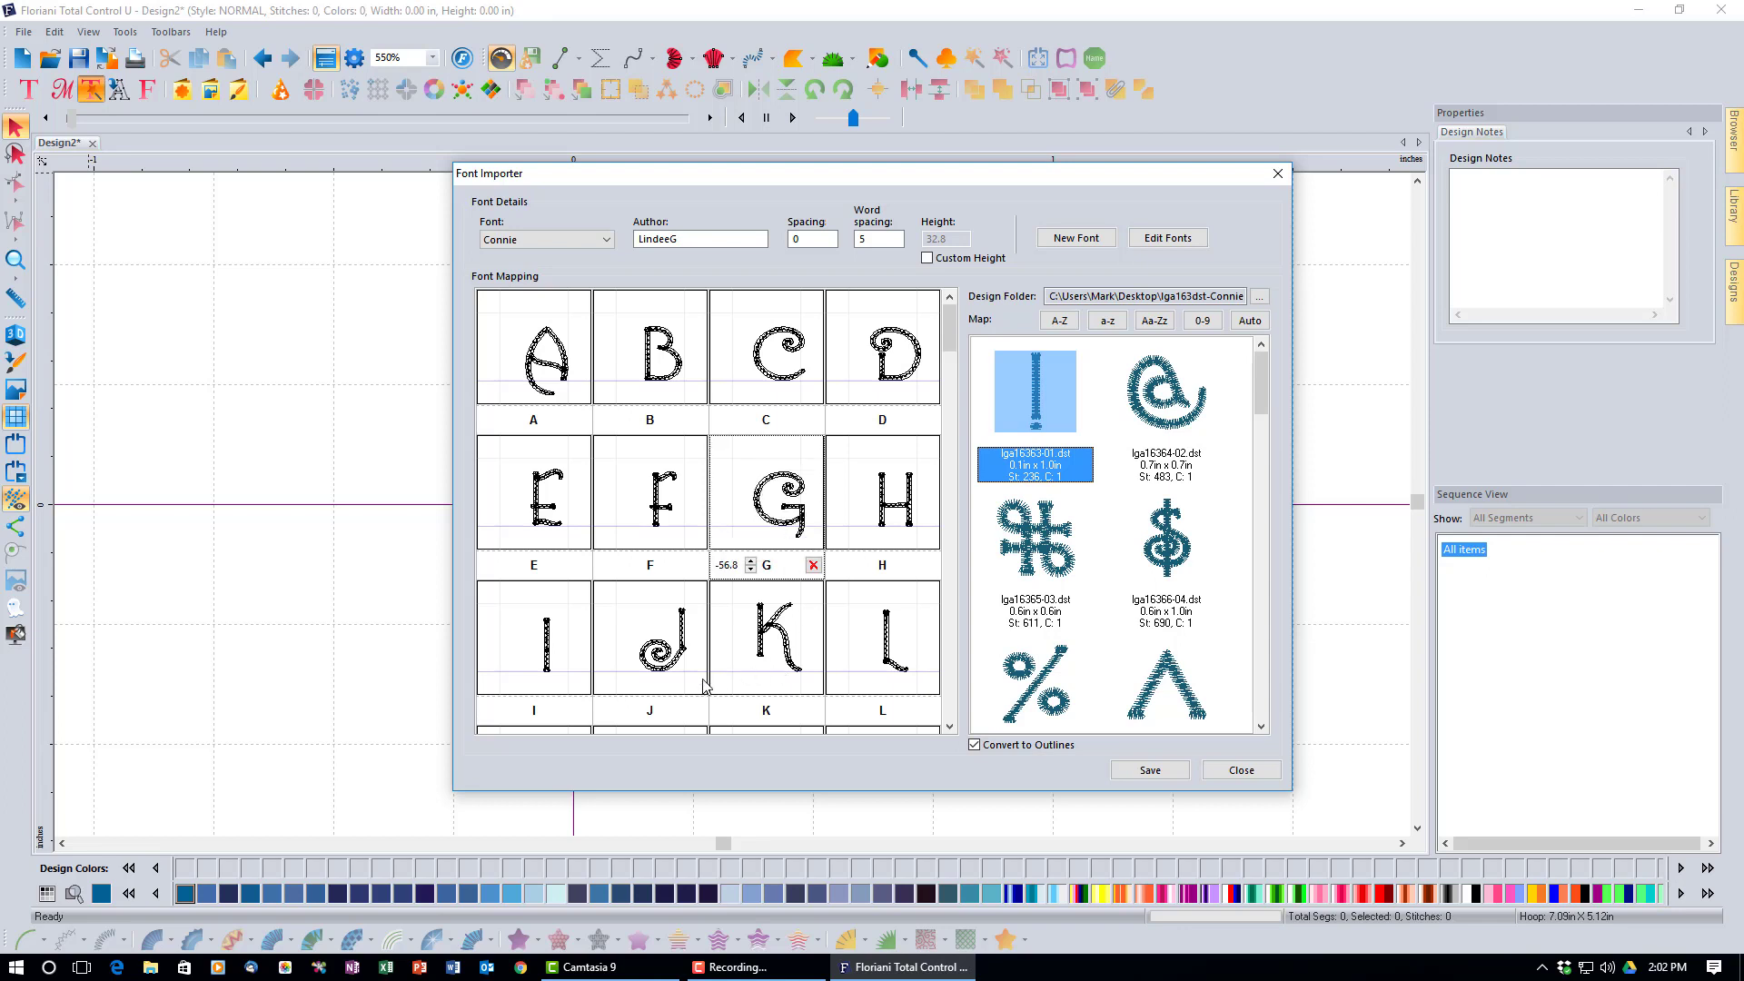
left_click(687, 655)
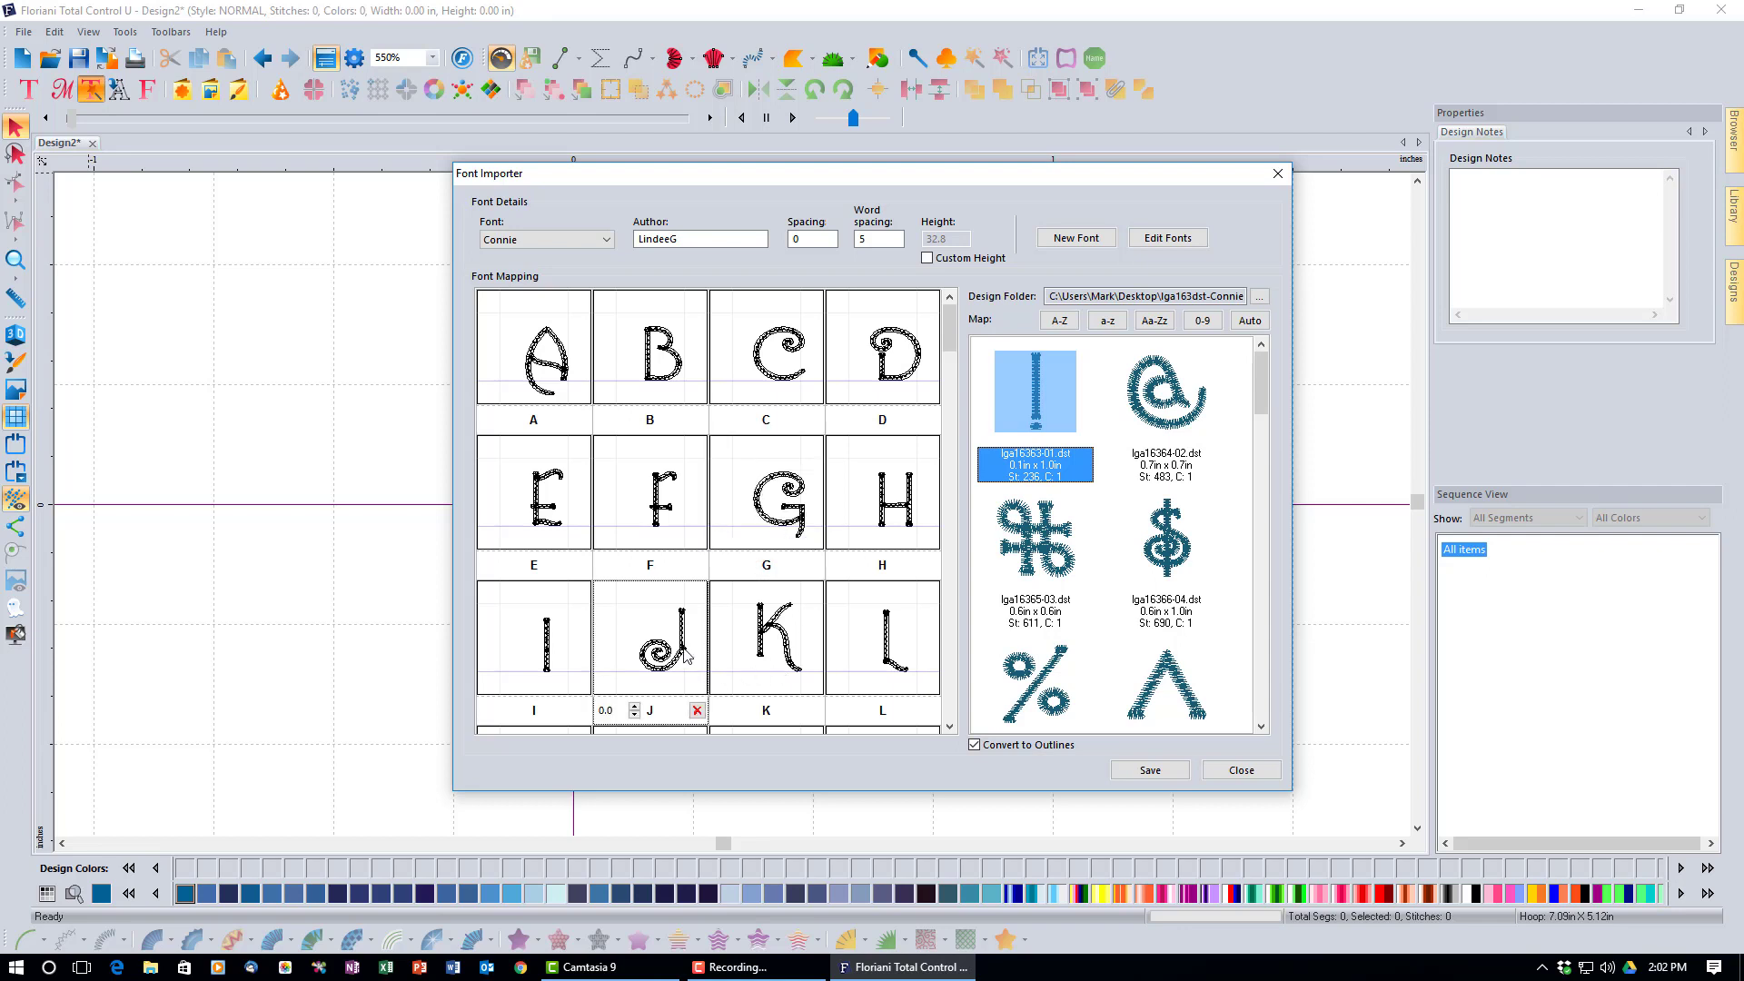
left_click_drag(682, 648, 742, 687)
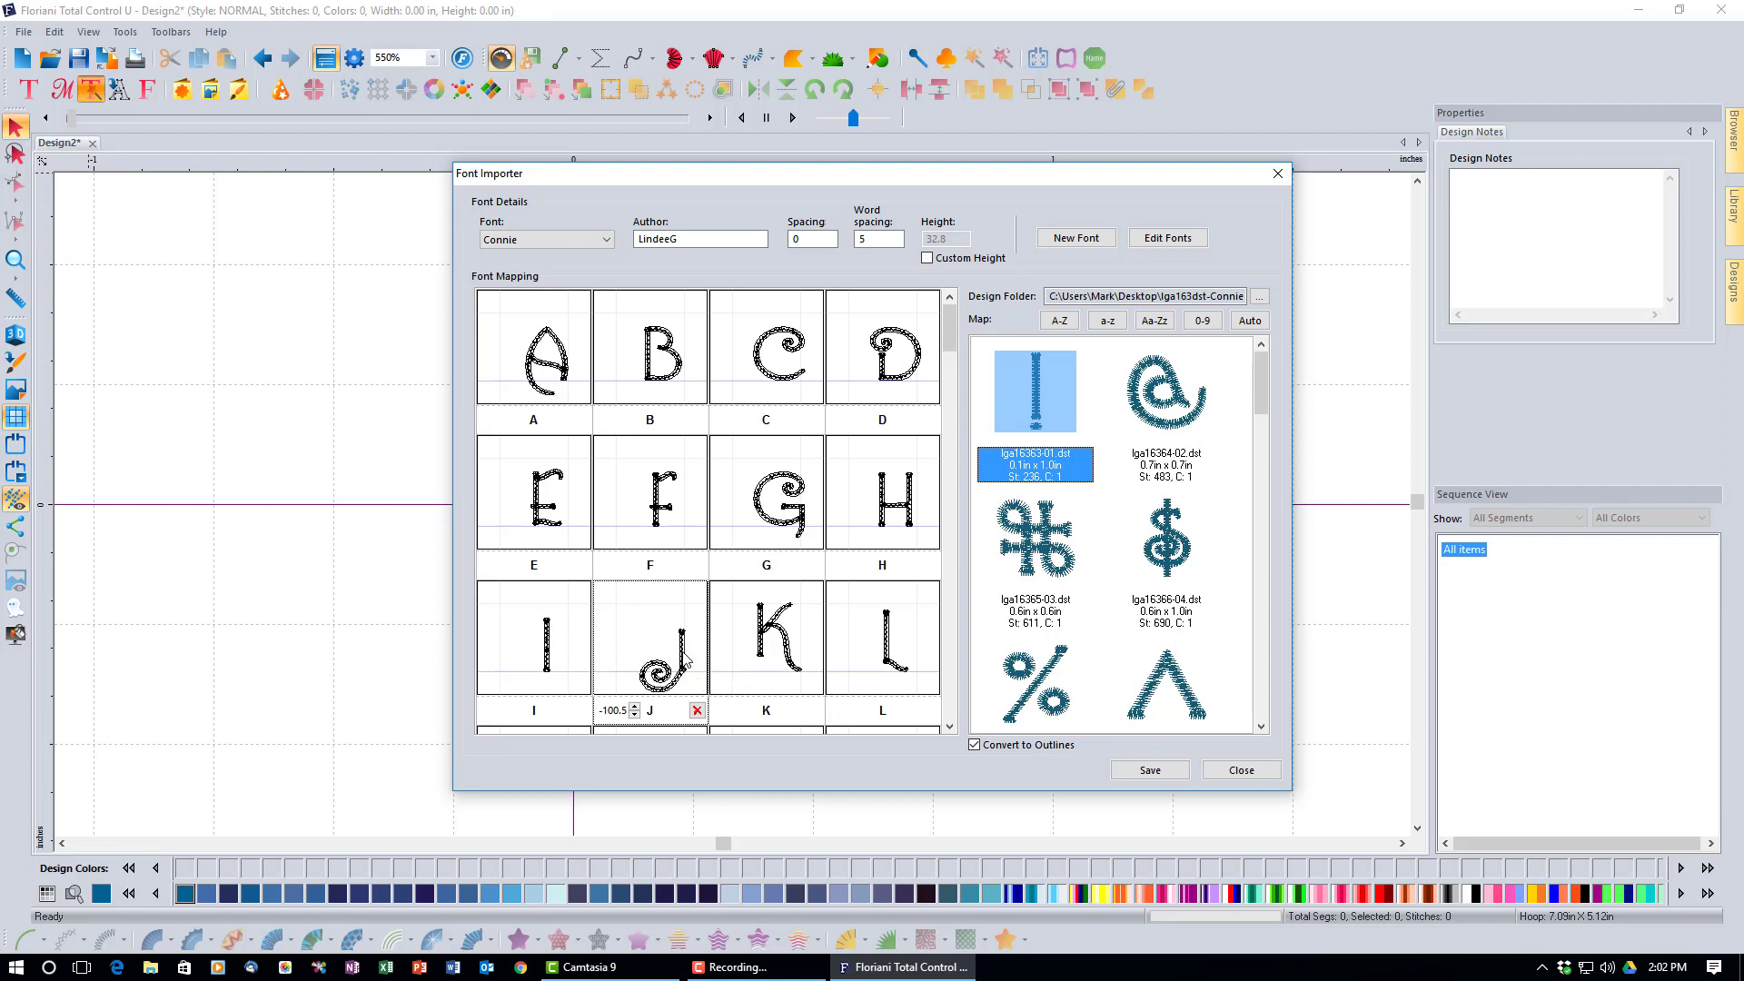
left_click_drag(686, 666, 689, 636)
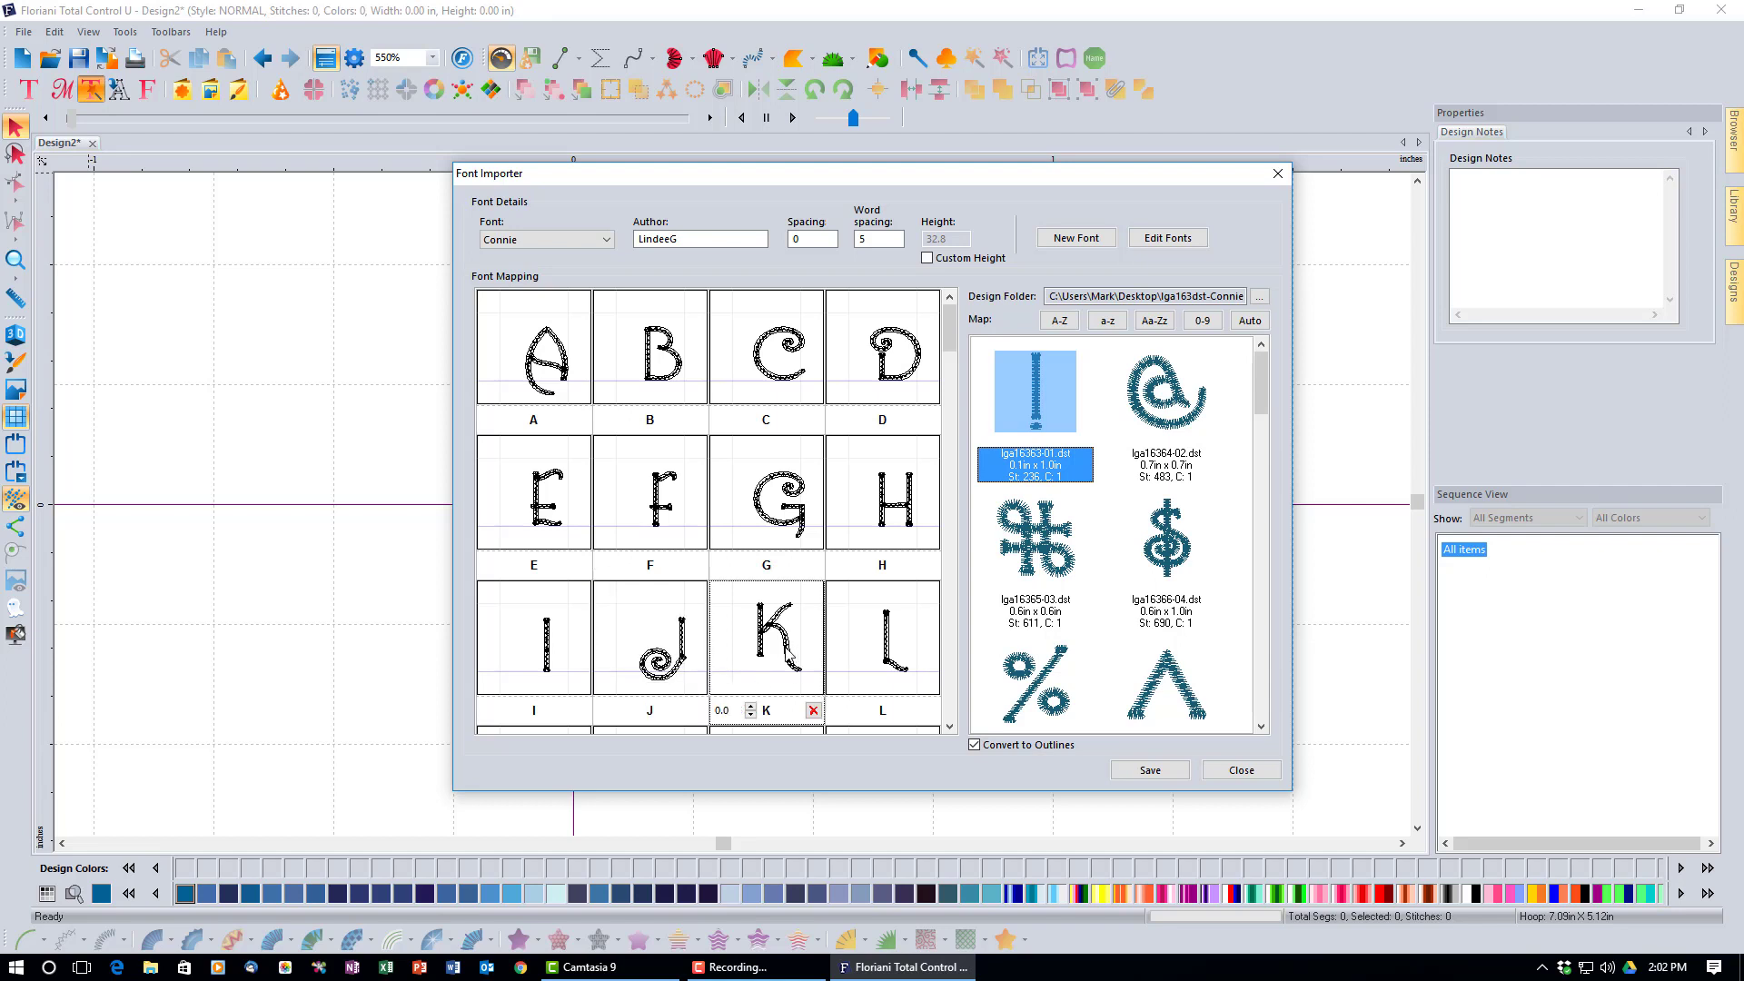
Lower the K glyph and bring the L glyph's offset down to -34.1.
left_click_drag(787, 654, 785, 665)
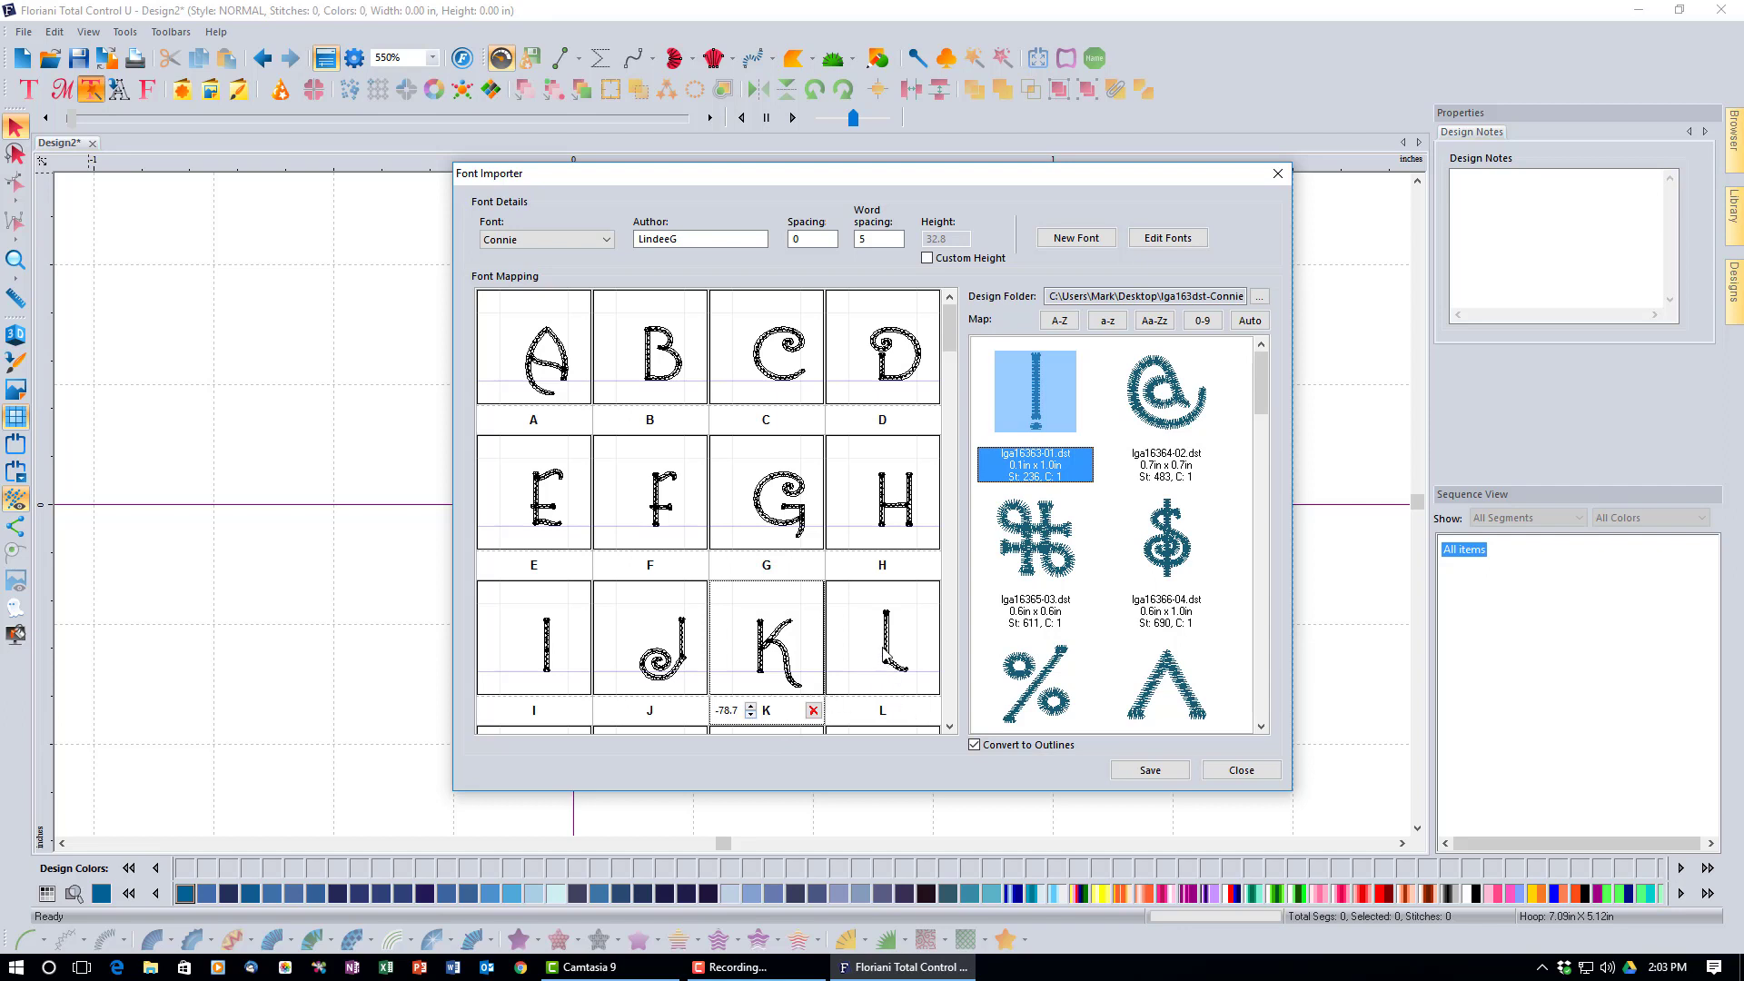
left_click(882, 651)
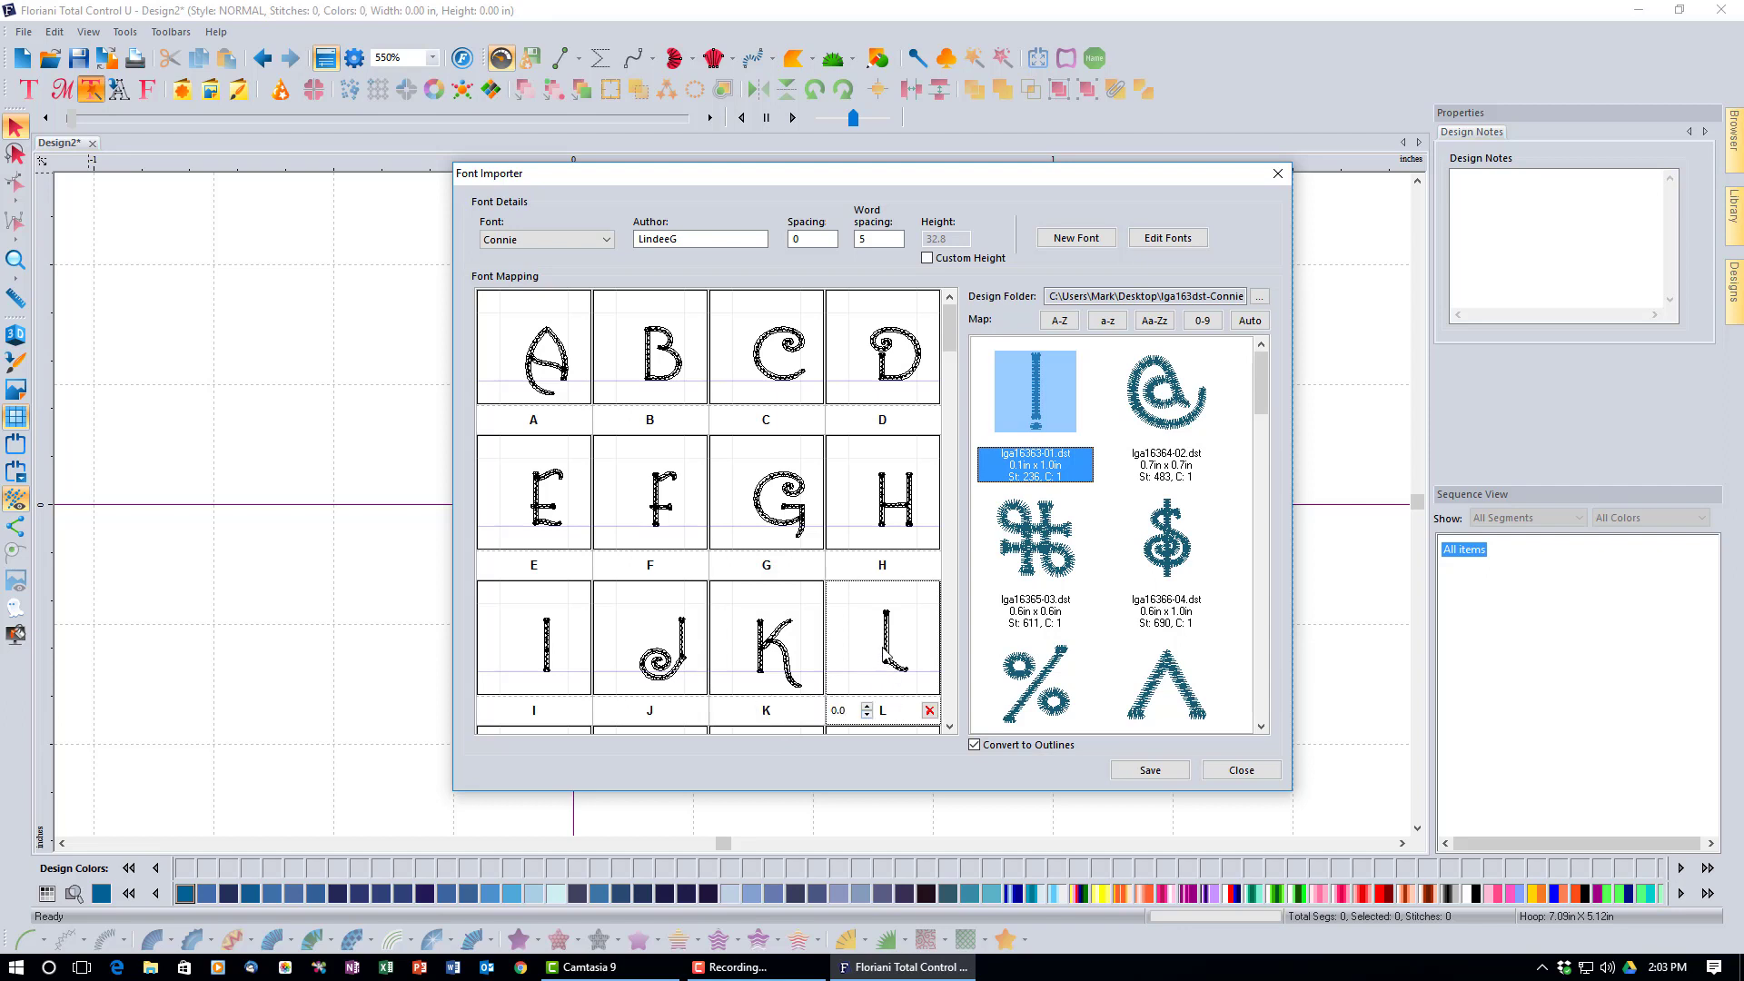
left_click(867, 716)
left_click_drag(865, 715, 865, 716)
left_click(949, 727)
Lower the M and R glyphs within their cells.
left_click_drag(949, 726, 949, 732)
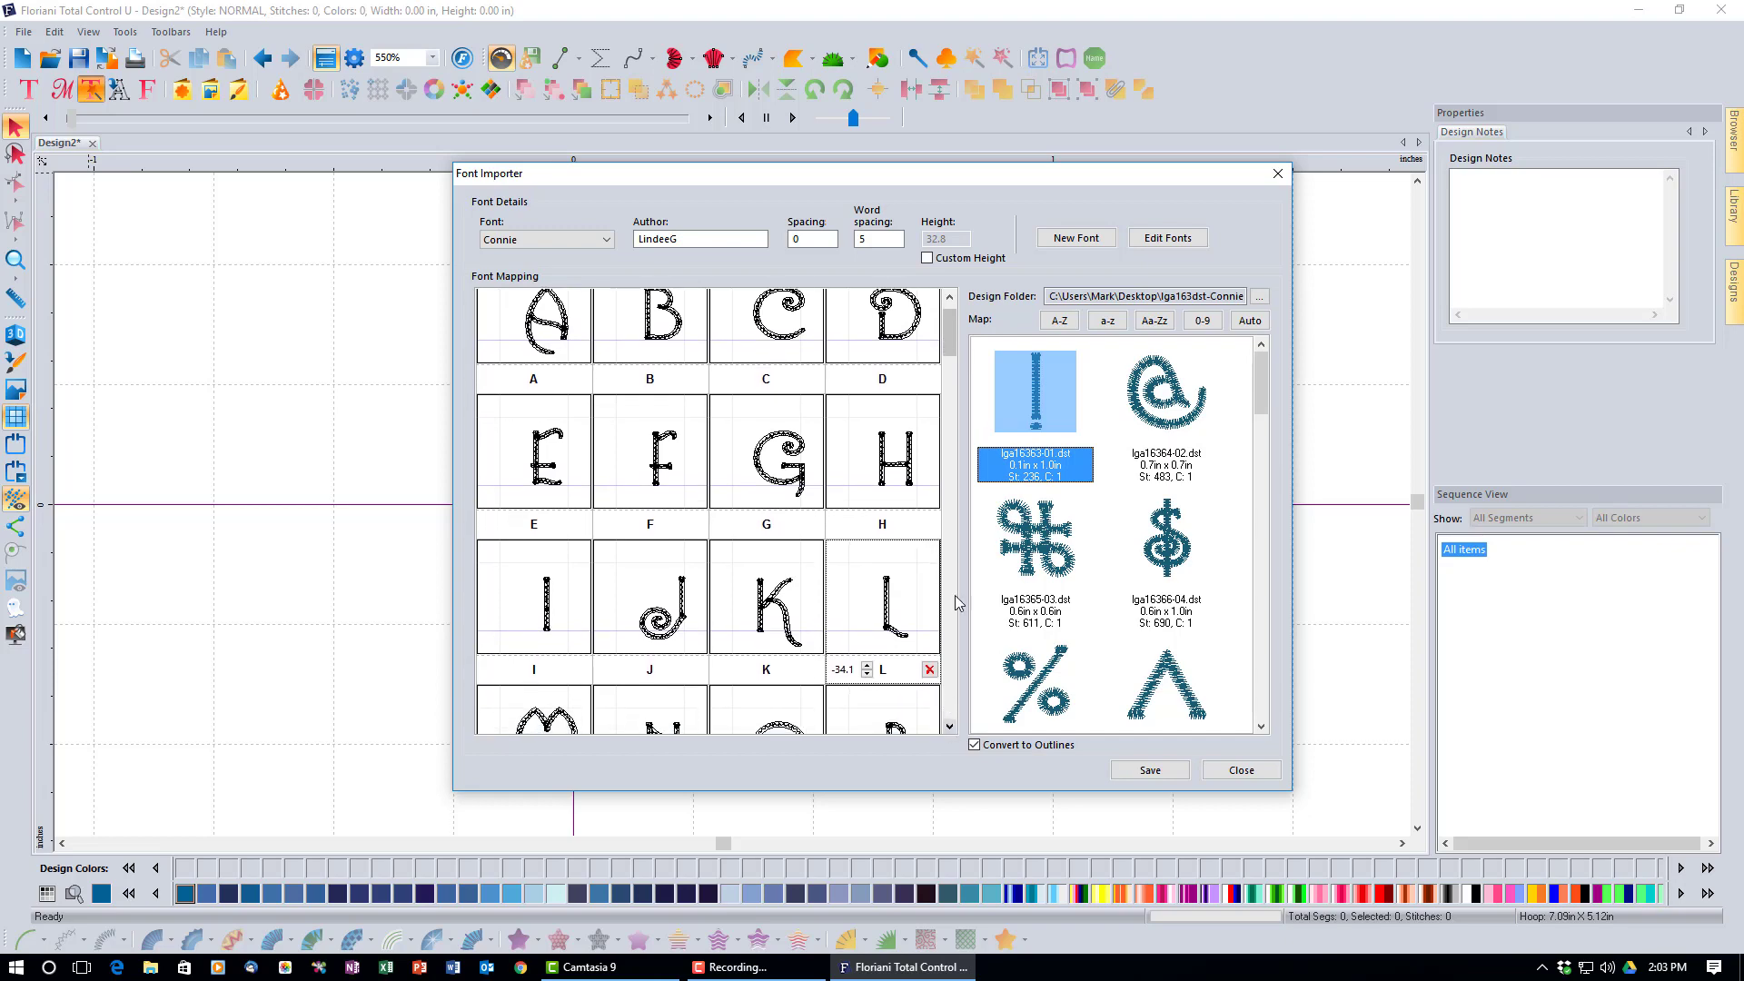
left_click_drag(951, 349, 949, 377)
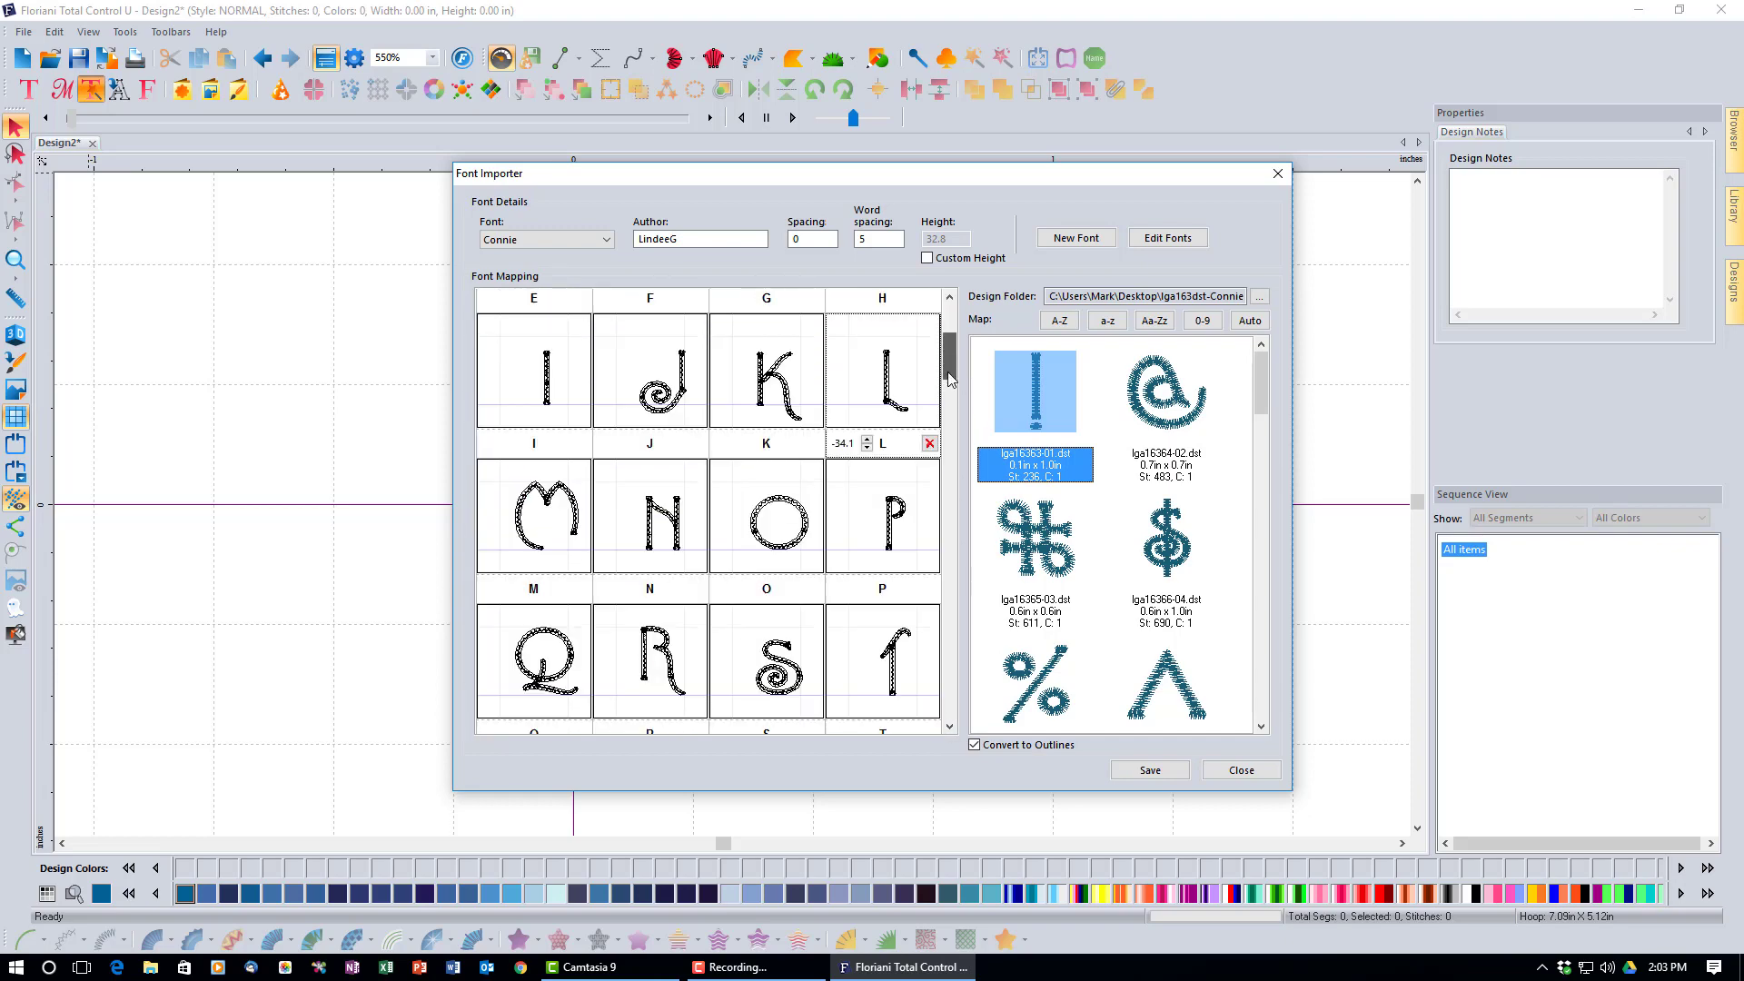
left_click(578, 515)
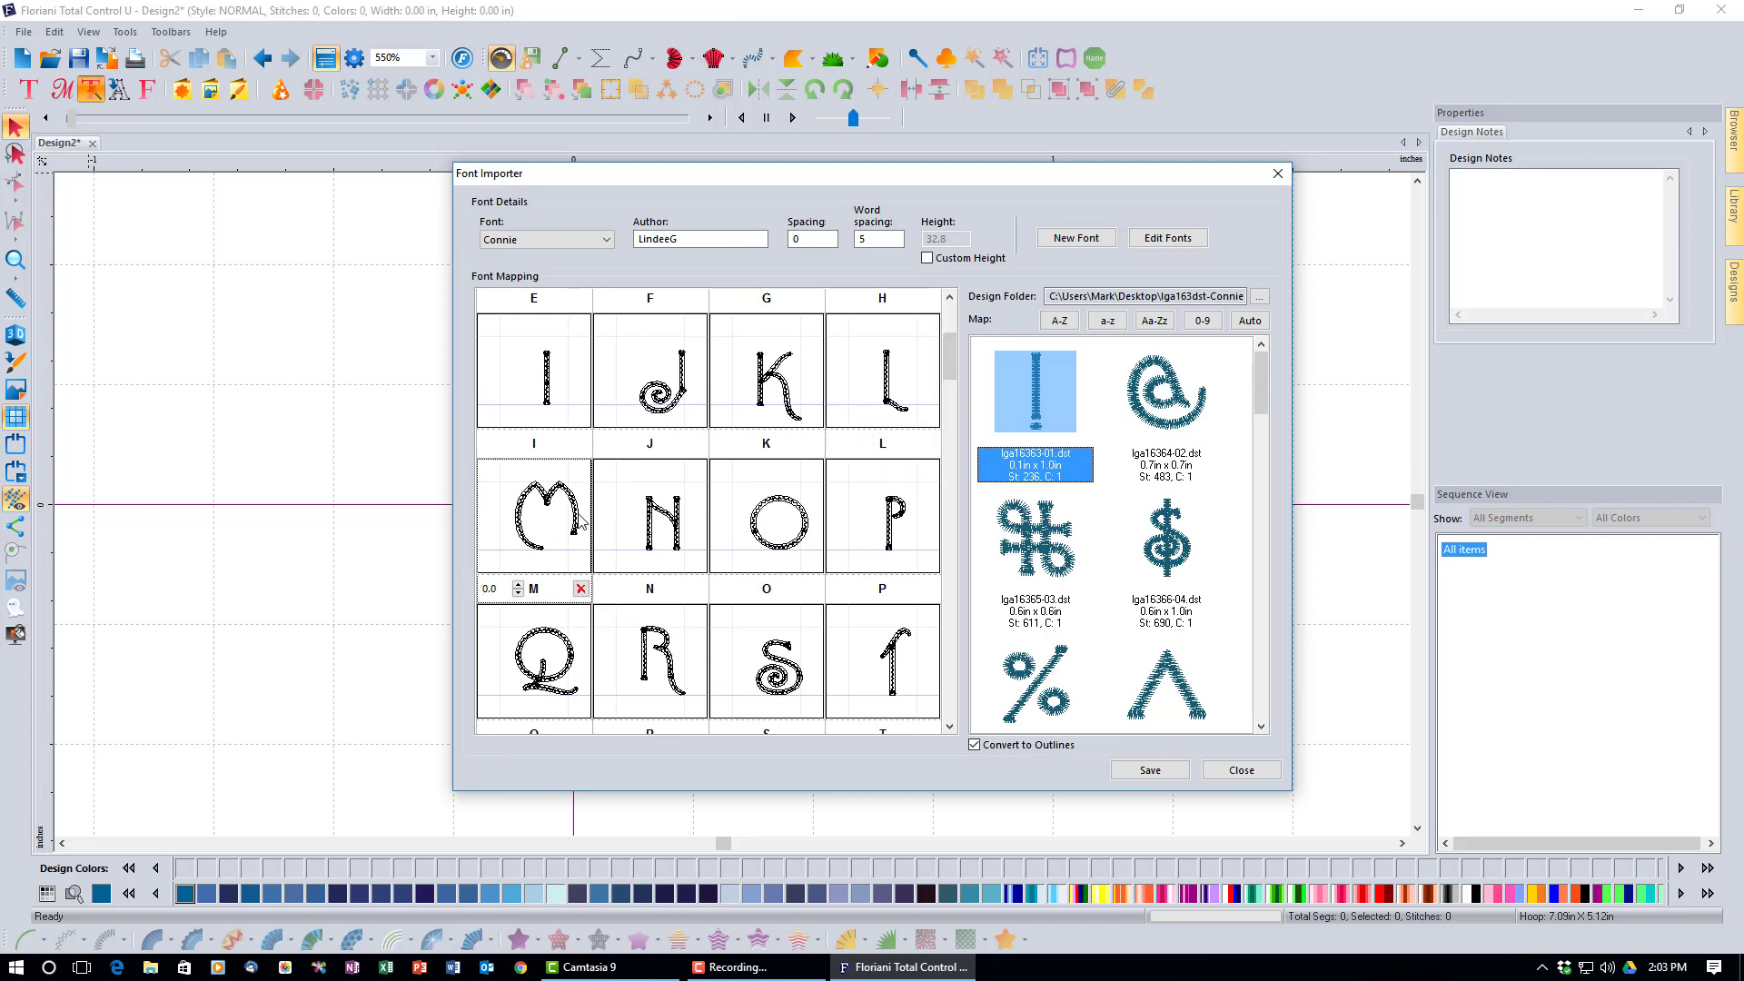
left_click_drag(577, 514, 602, 541)
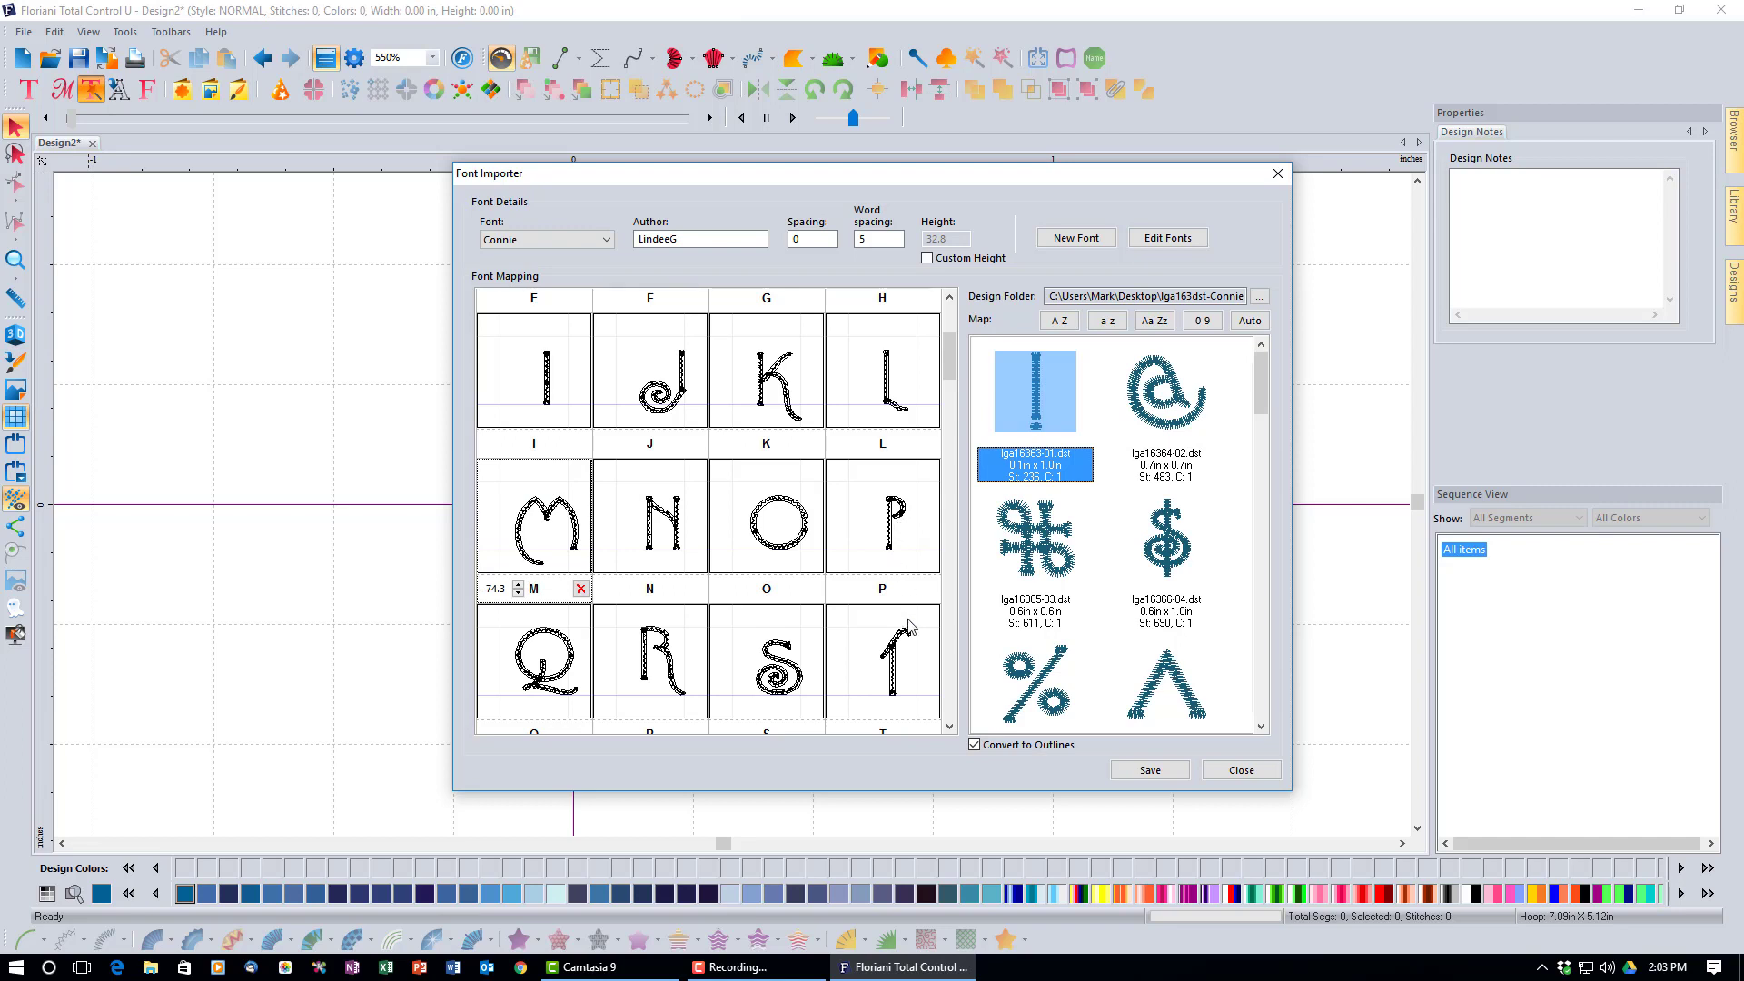
left_click(673, 669)
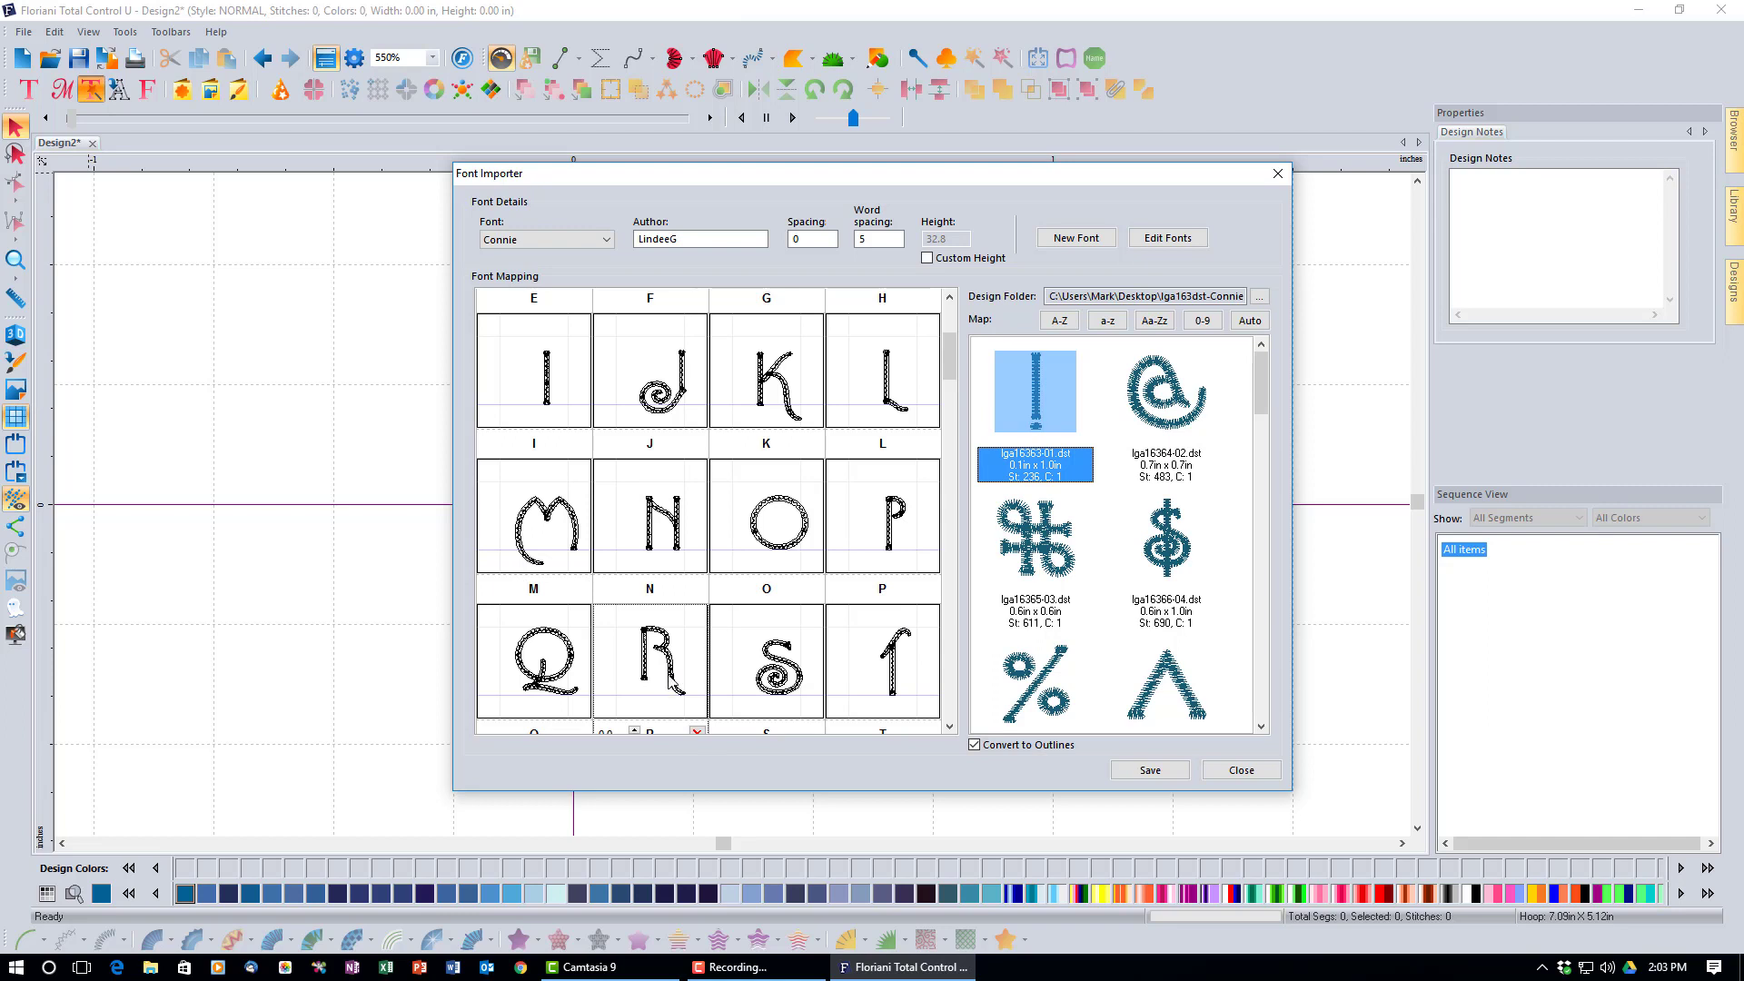
left_click_drag(668, 665, 572, 667)
left_click(572, 662)
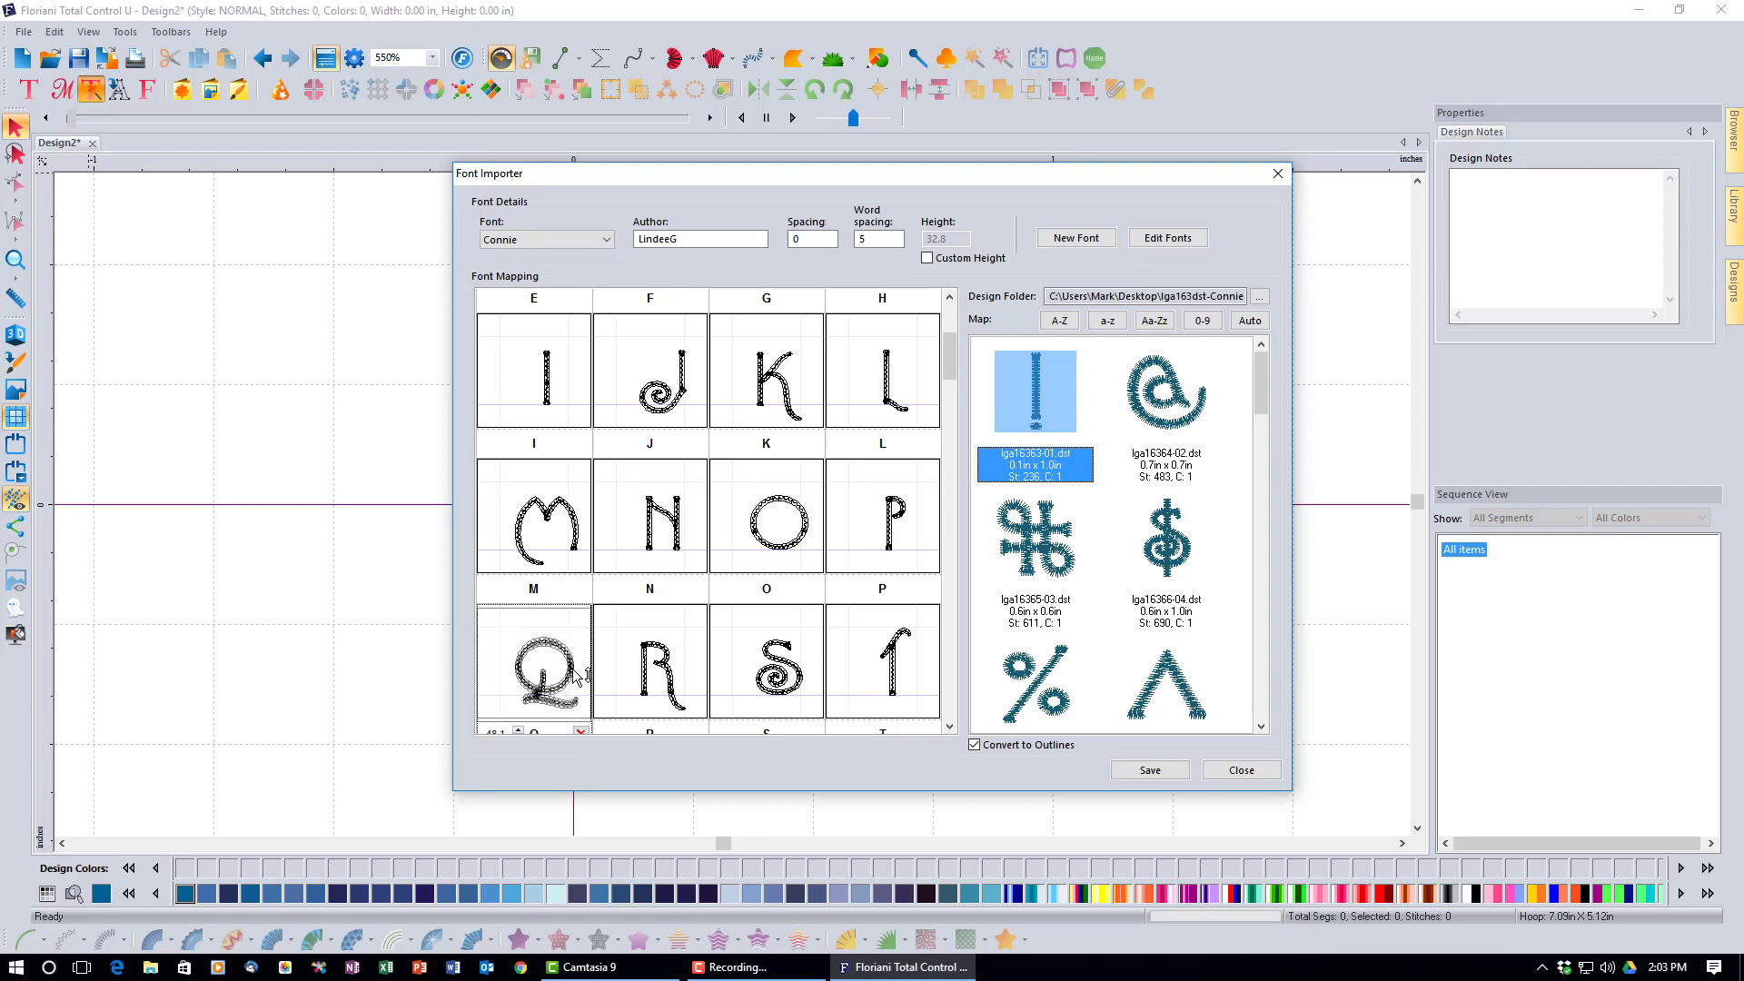
Adjust the Q and Y glyphs, lowering Y within its cell.
left_click(949, 727)
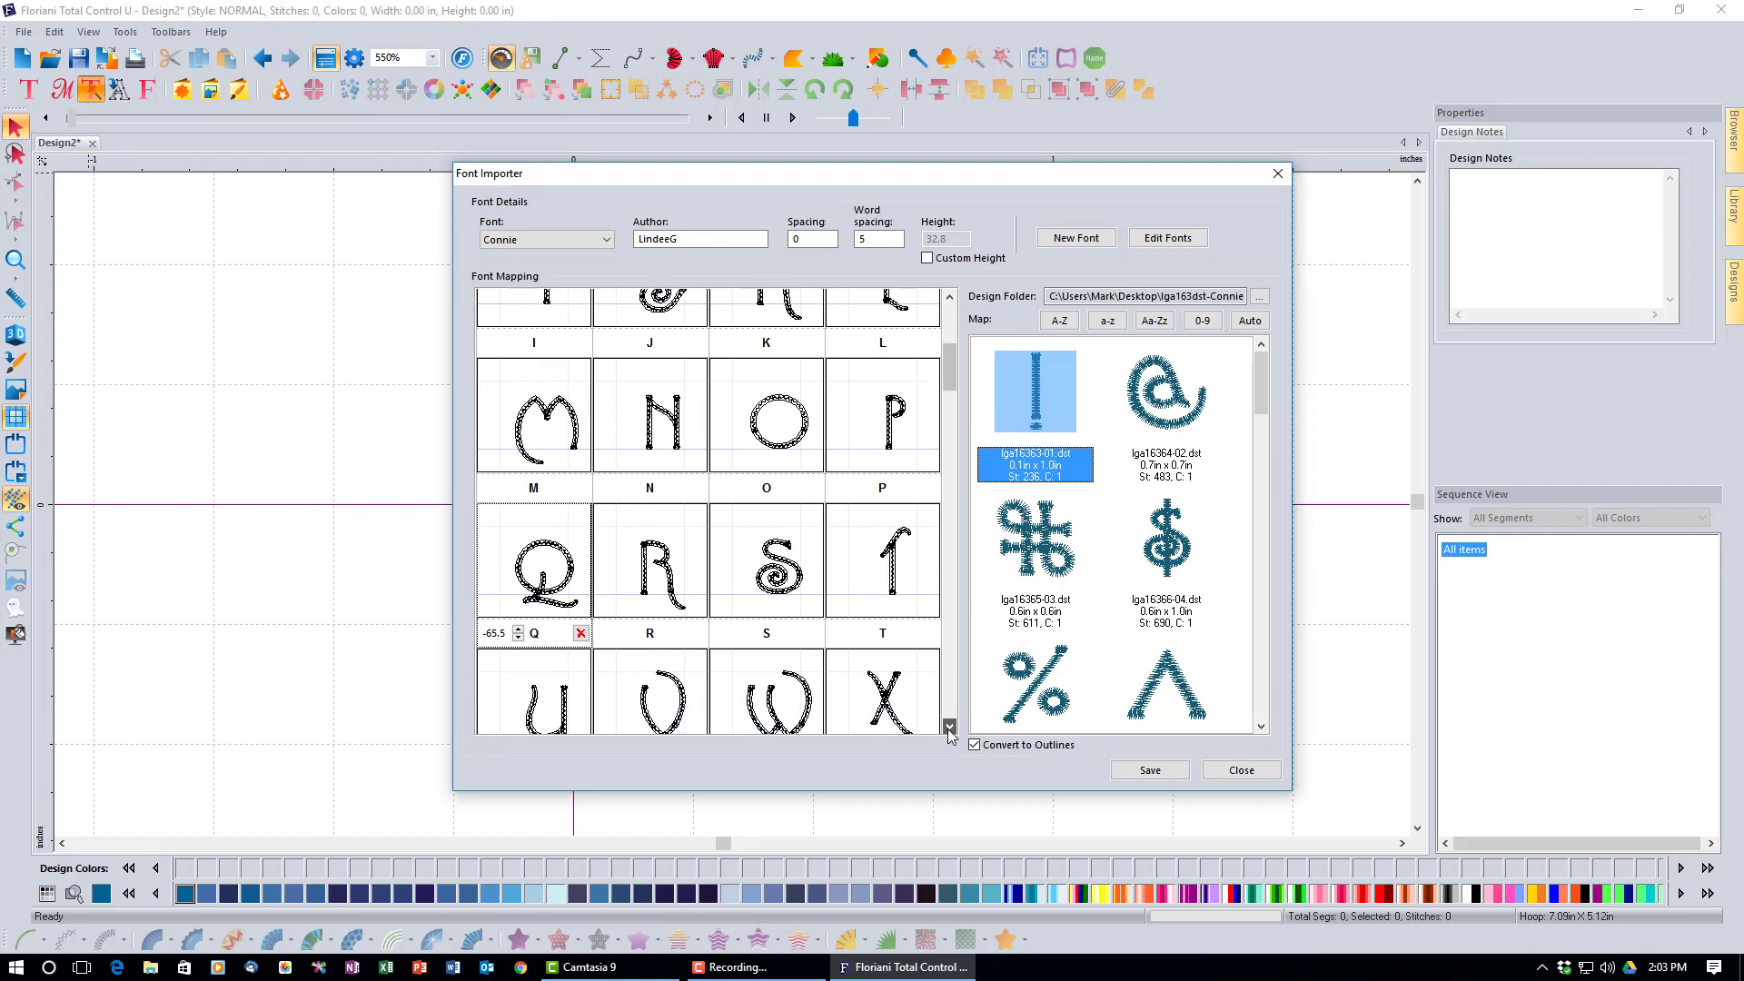
left_click_drag(944, 376, 945, 407)
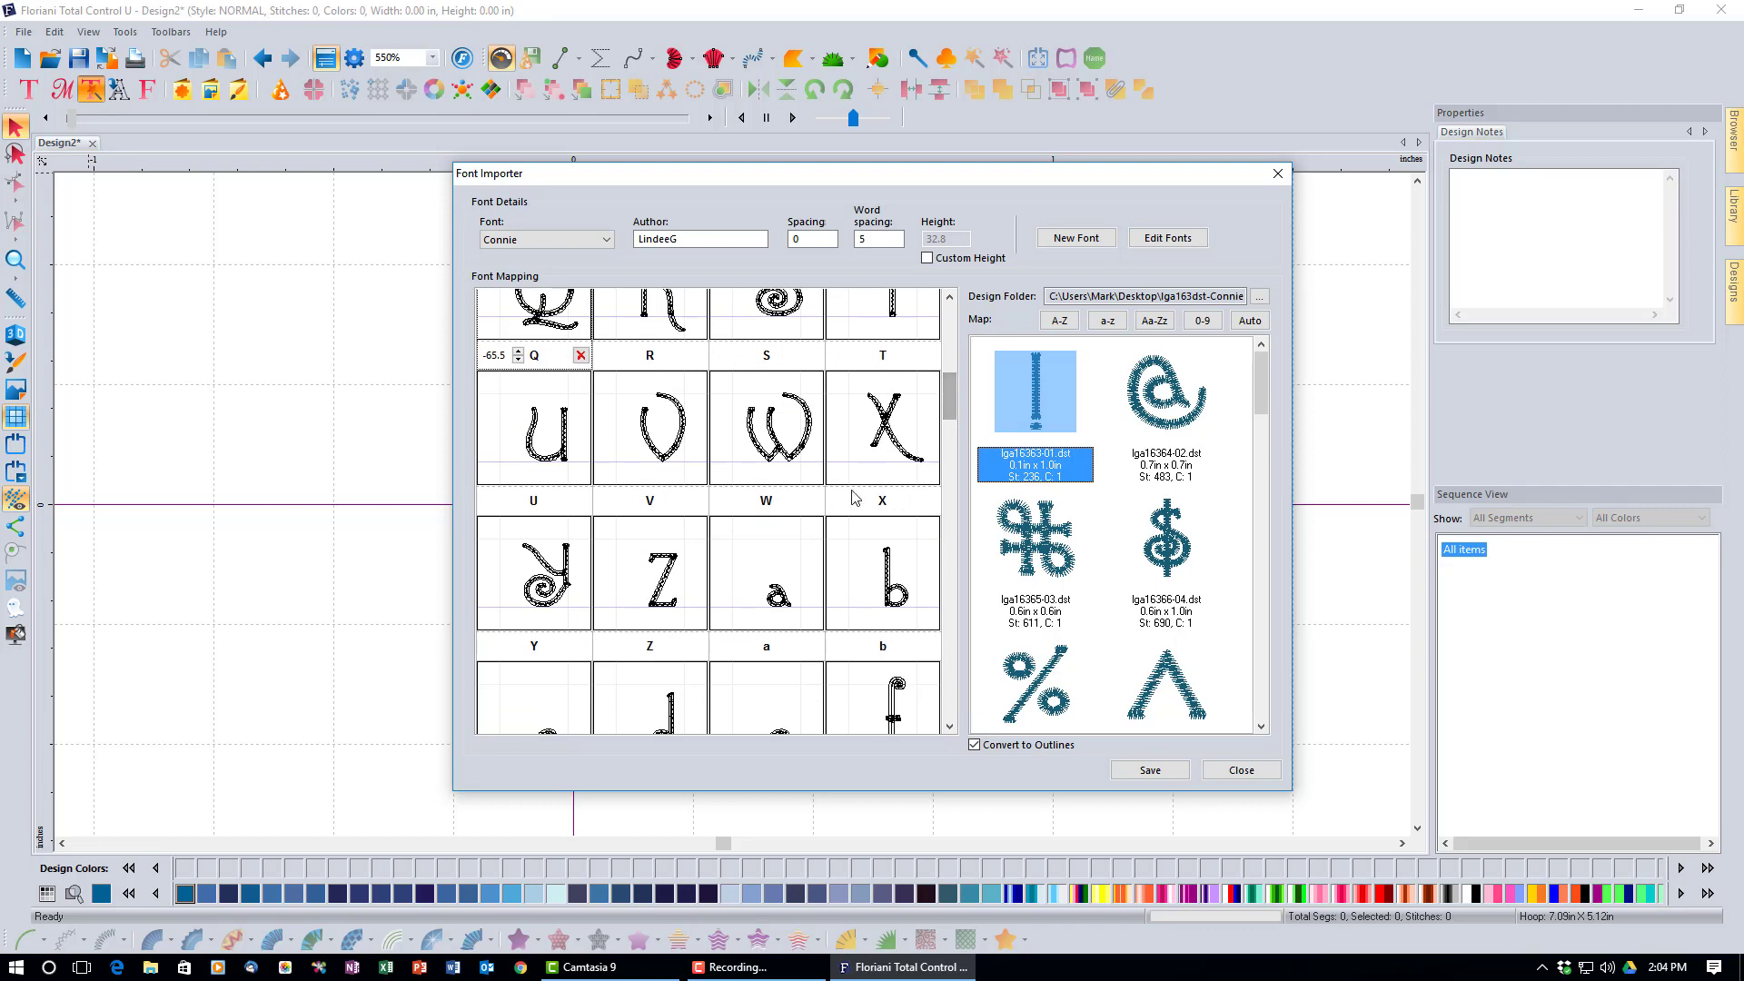
left_click(889, 421)
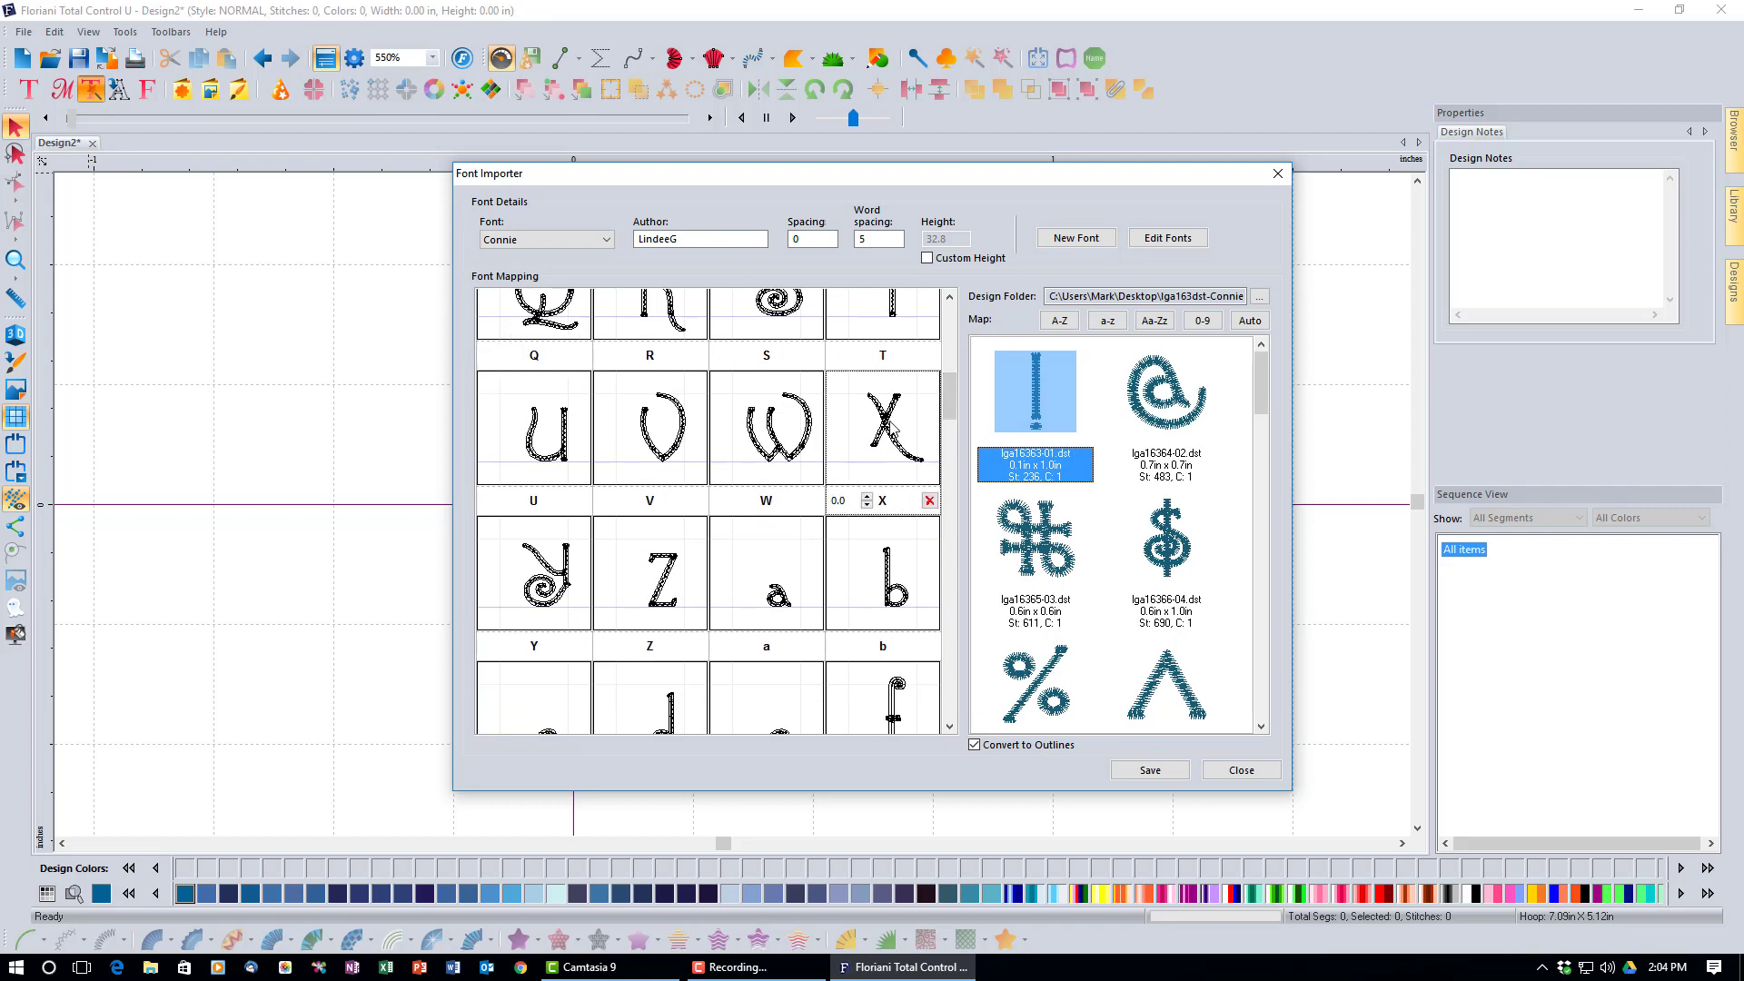
left_click_drag(890, 423, 573, 596)
left_click(571, 586)
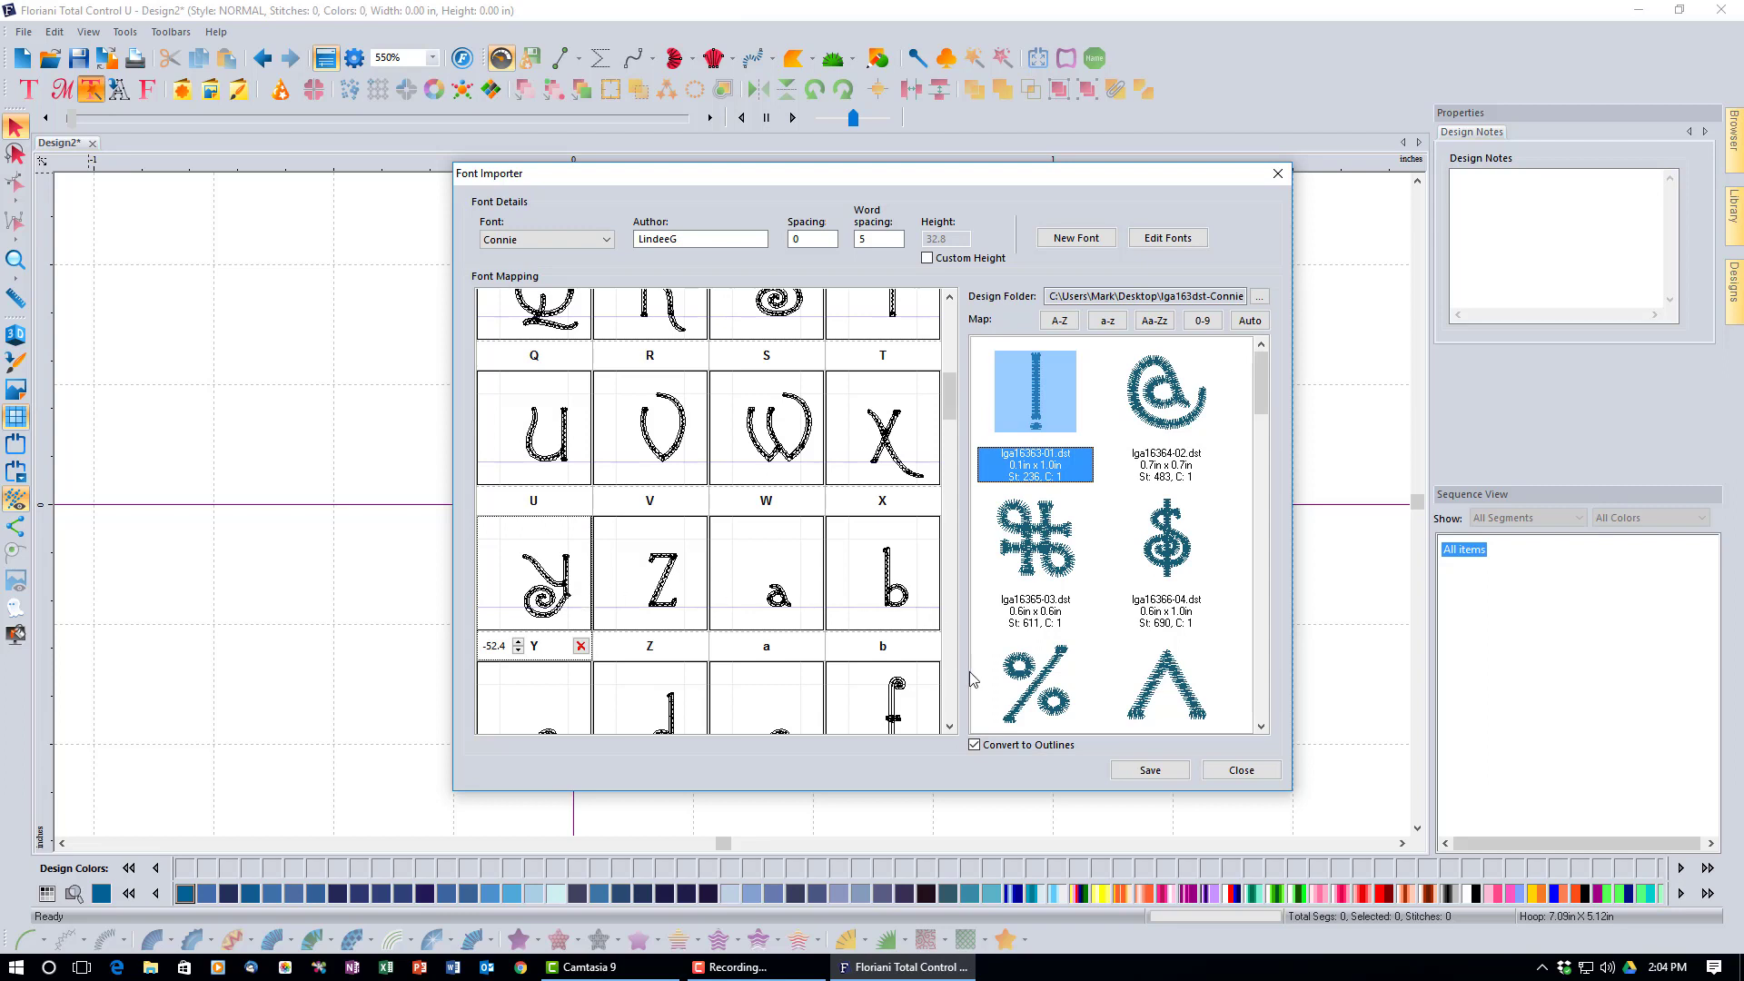
Drop the lowercase g and j glyphs below the baseline.
left_click(949, 726)
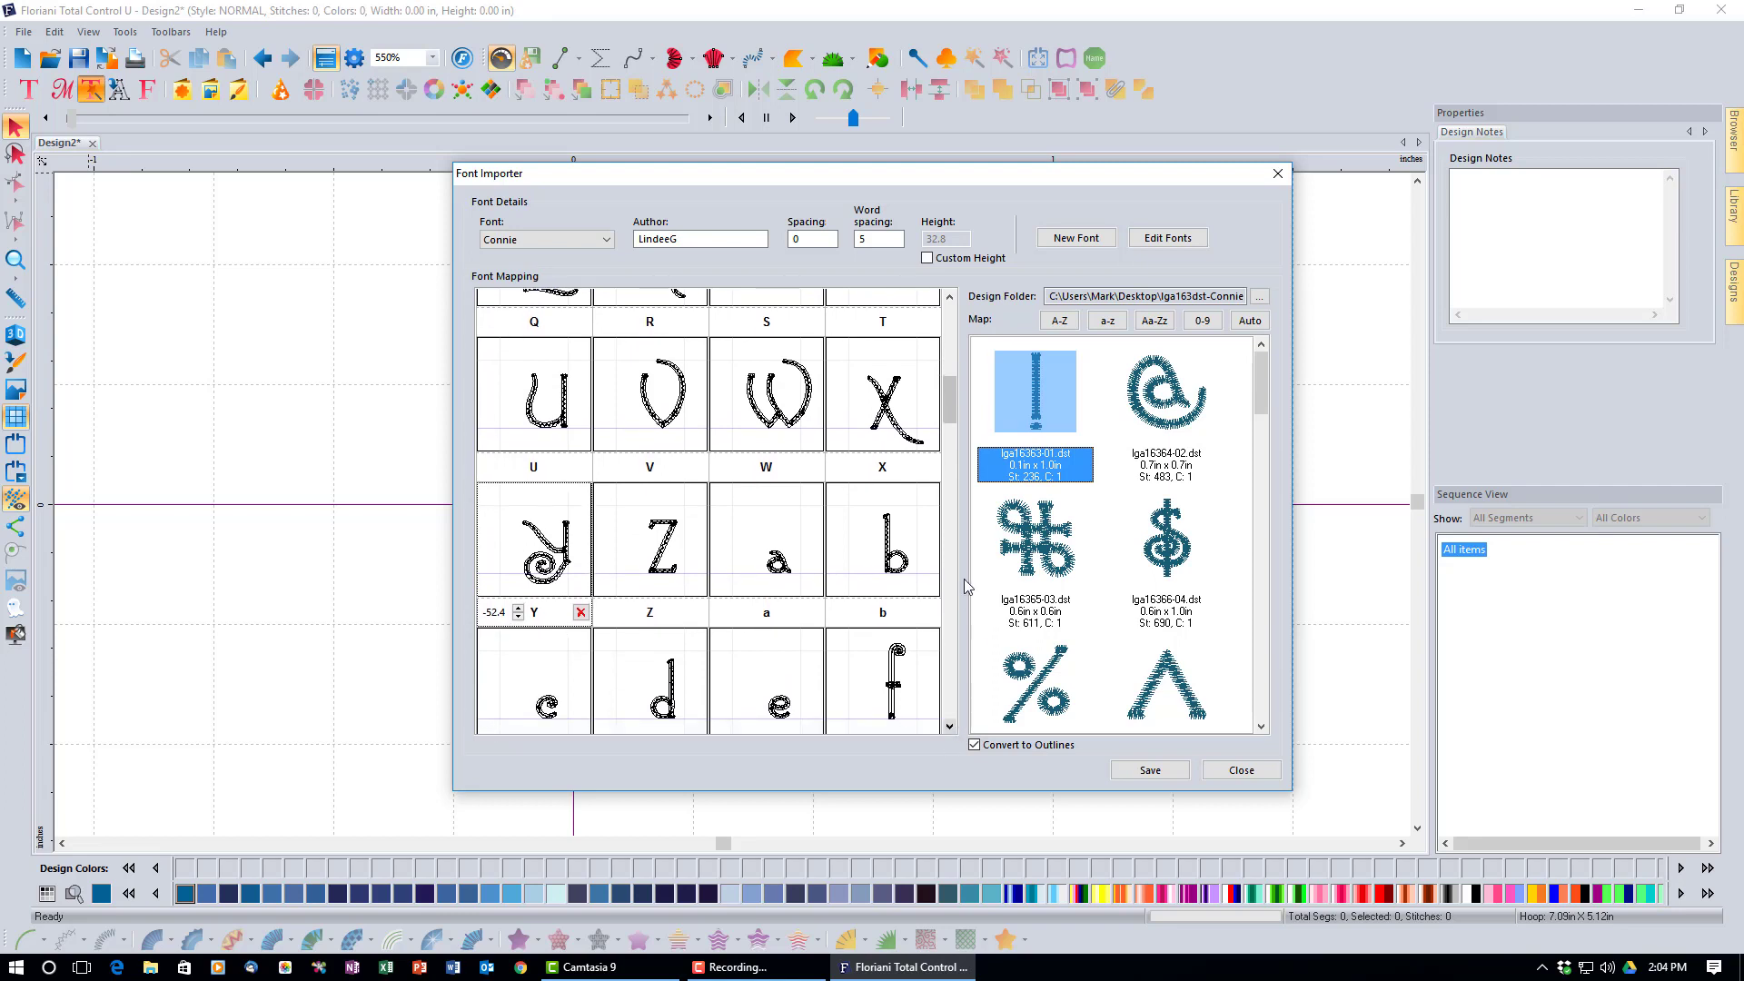
left_click_drag(947, 419, 947, 457)
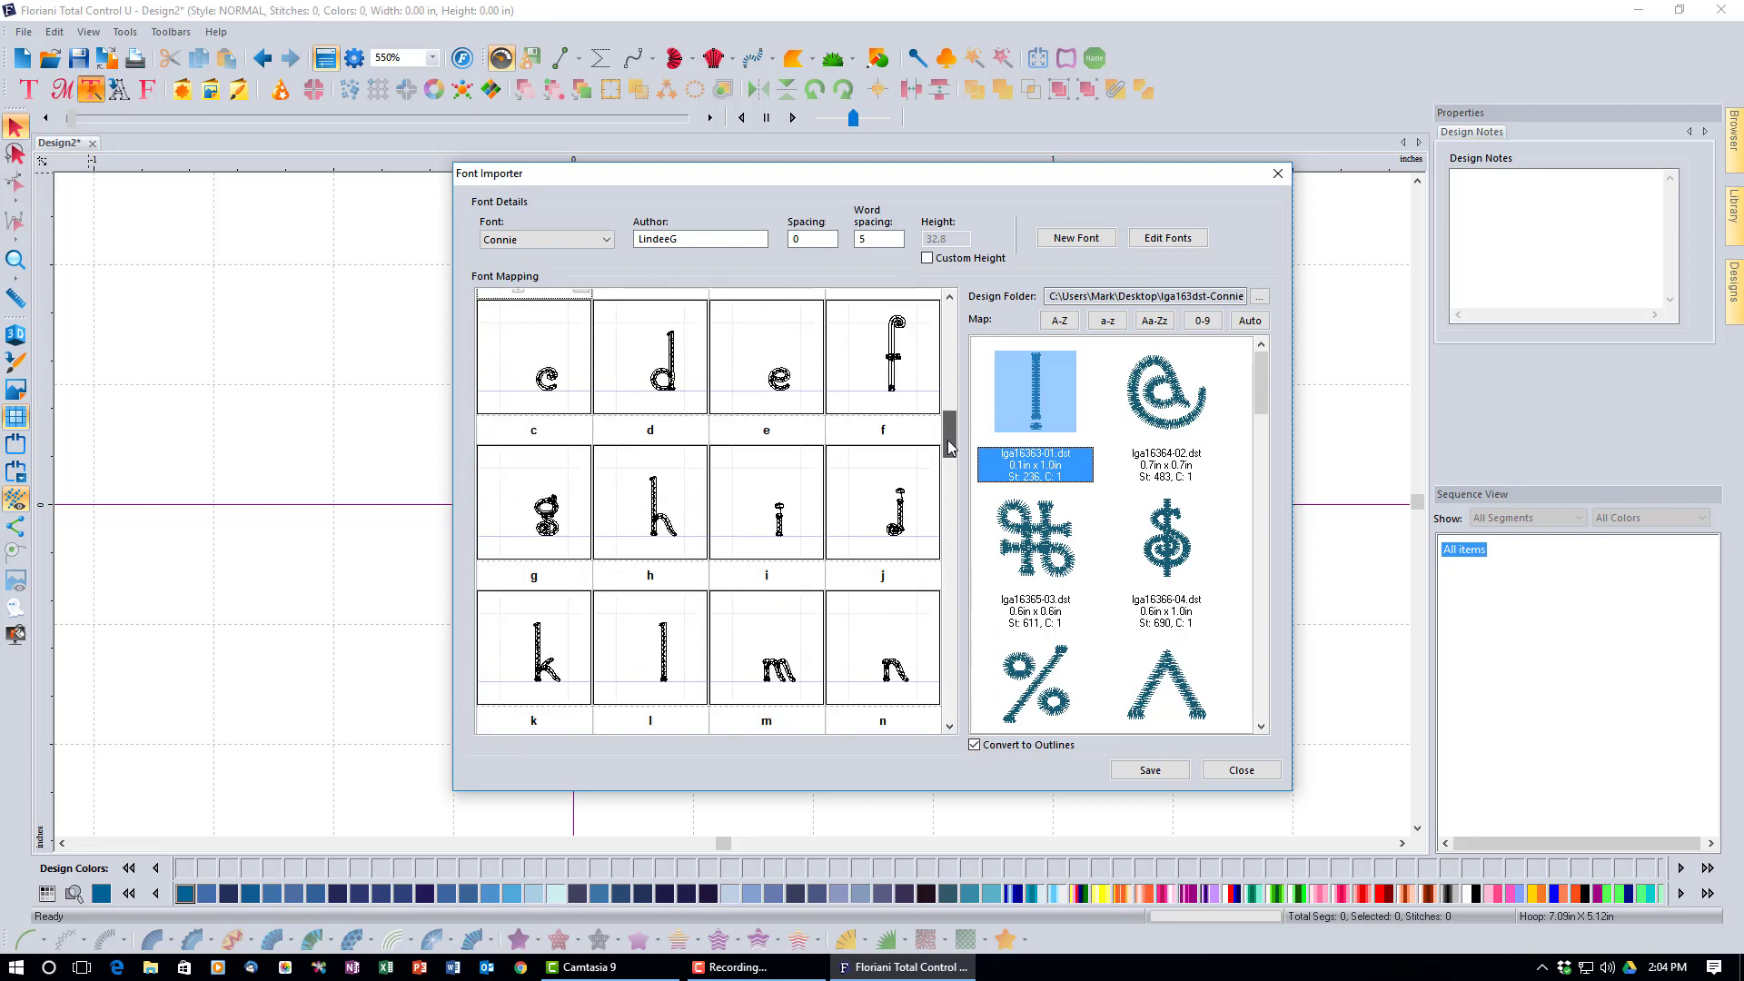
left_click(537, 516)
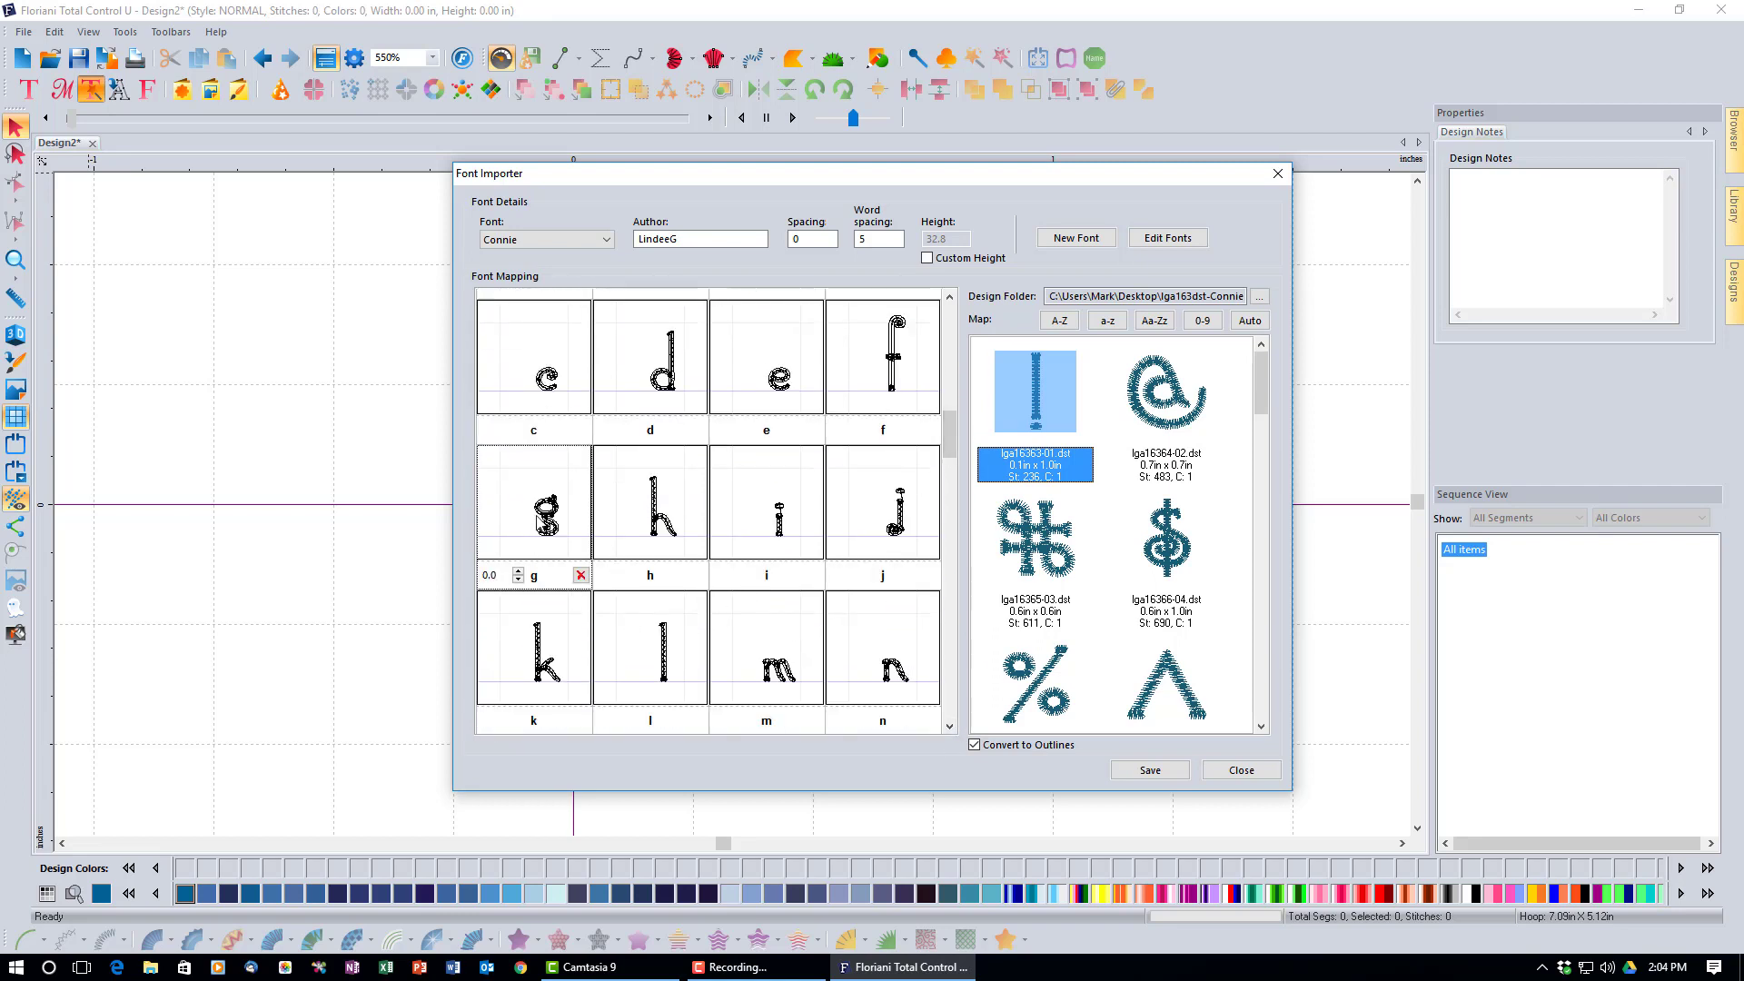
left_click_drag(539, 519, 547, 536)
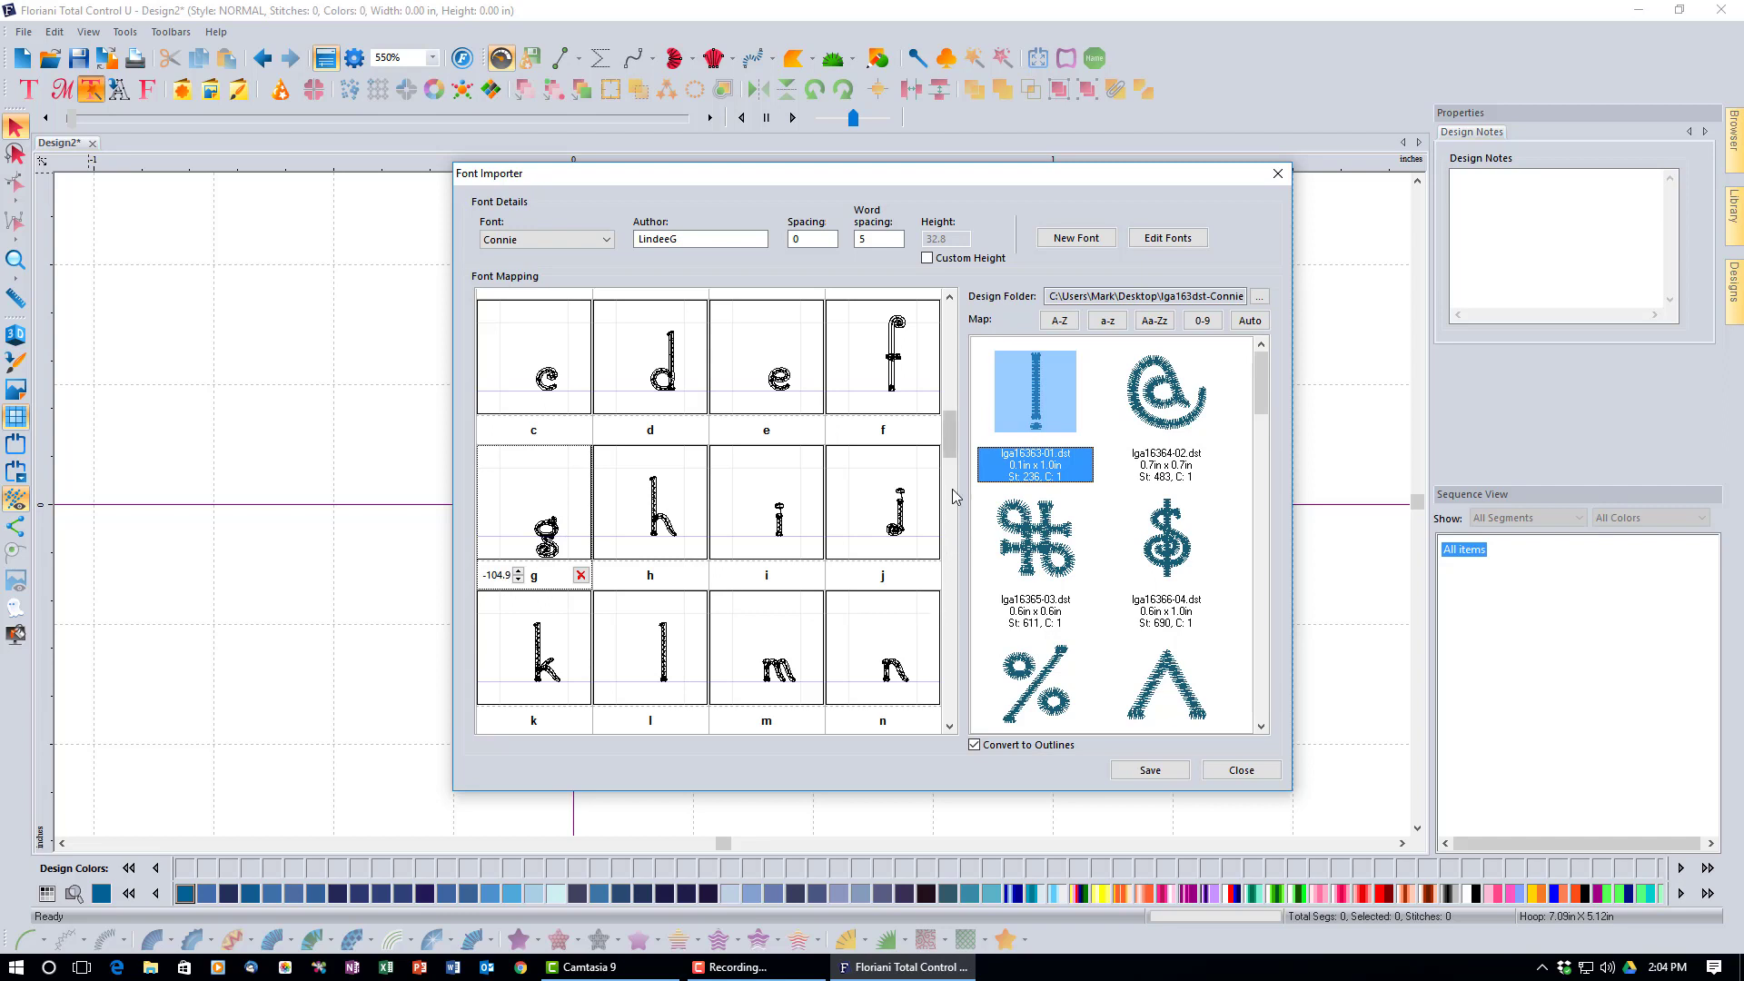
left_click(899, 530)
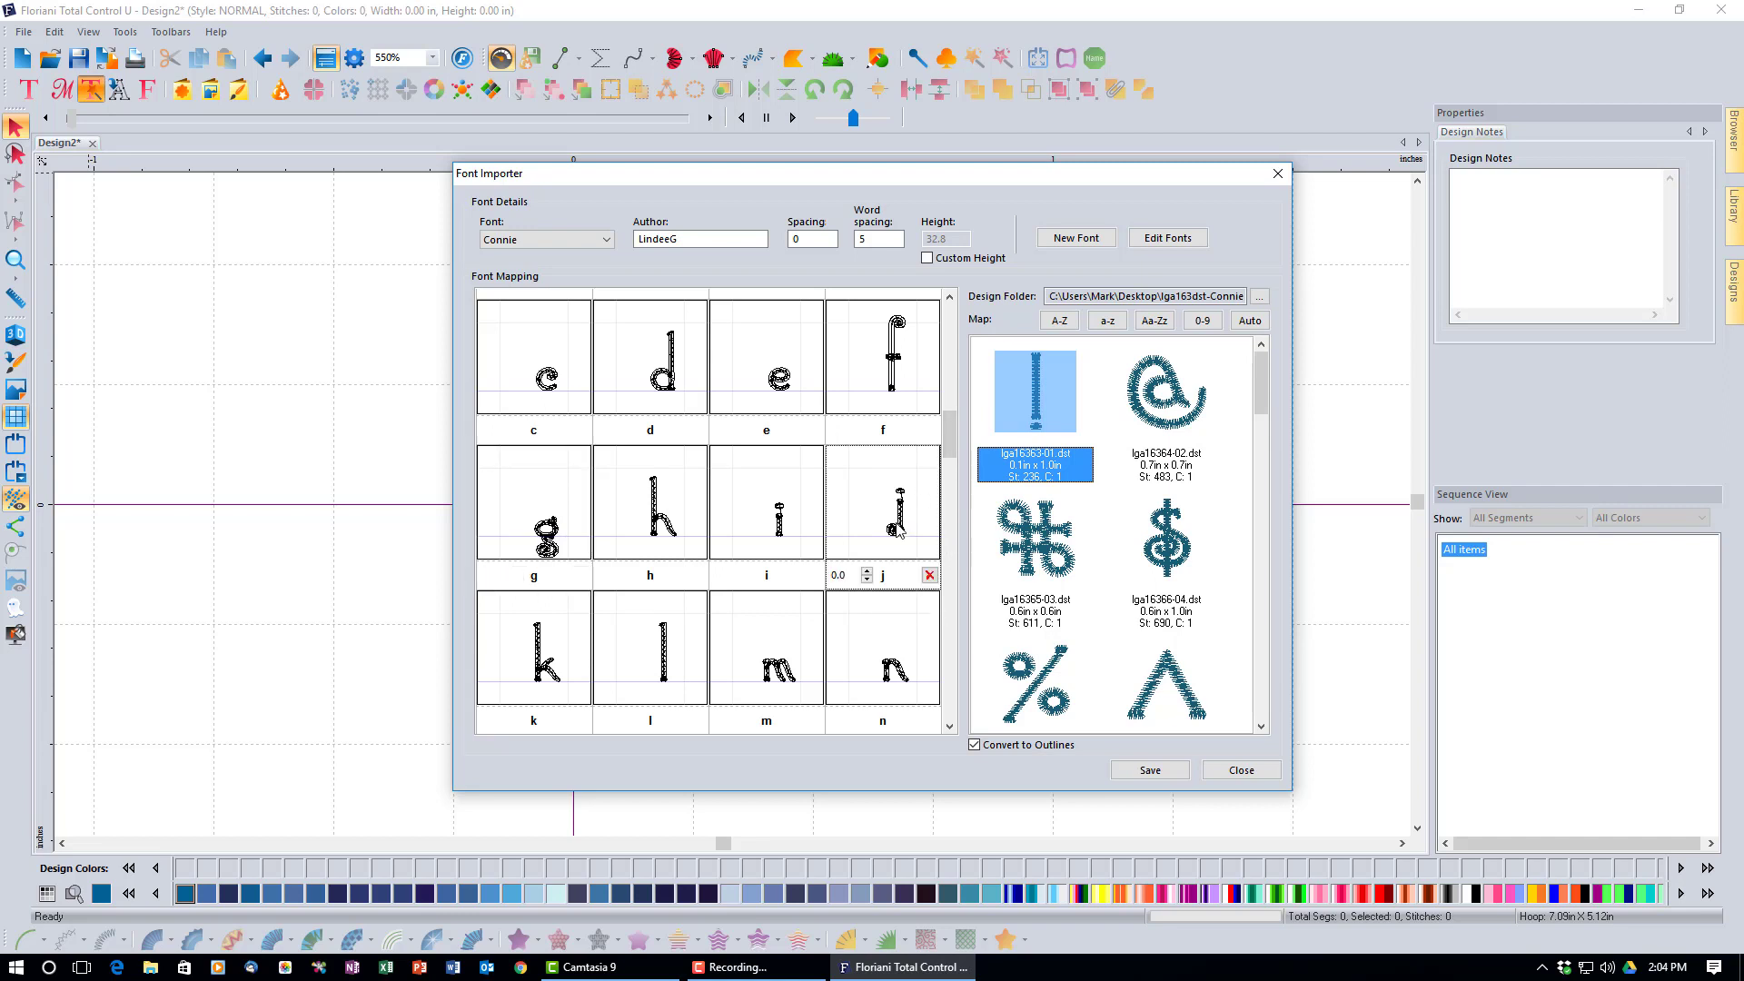
left_click_drag(899, 530, 896, 553)
Lower the lowercase y glyph to an offset of -78.7.
left_click_drag(949, 442, 943, 504)
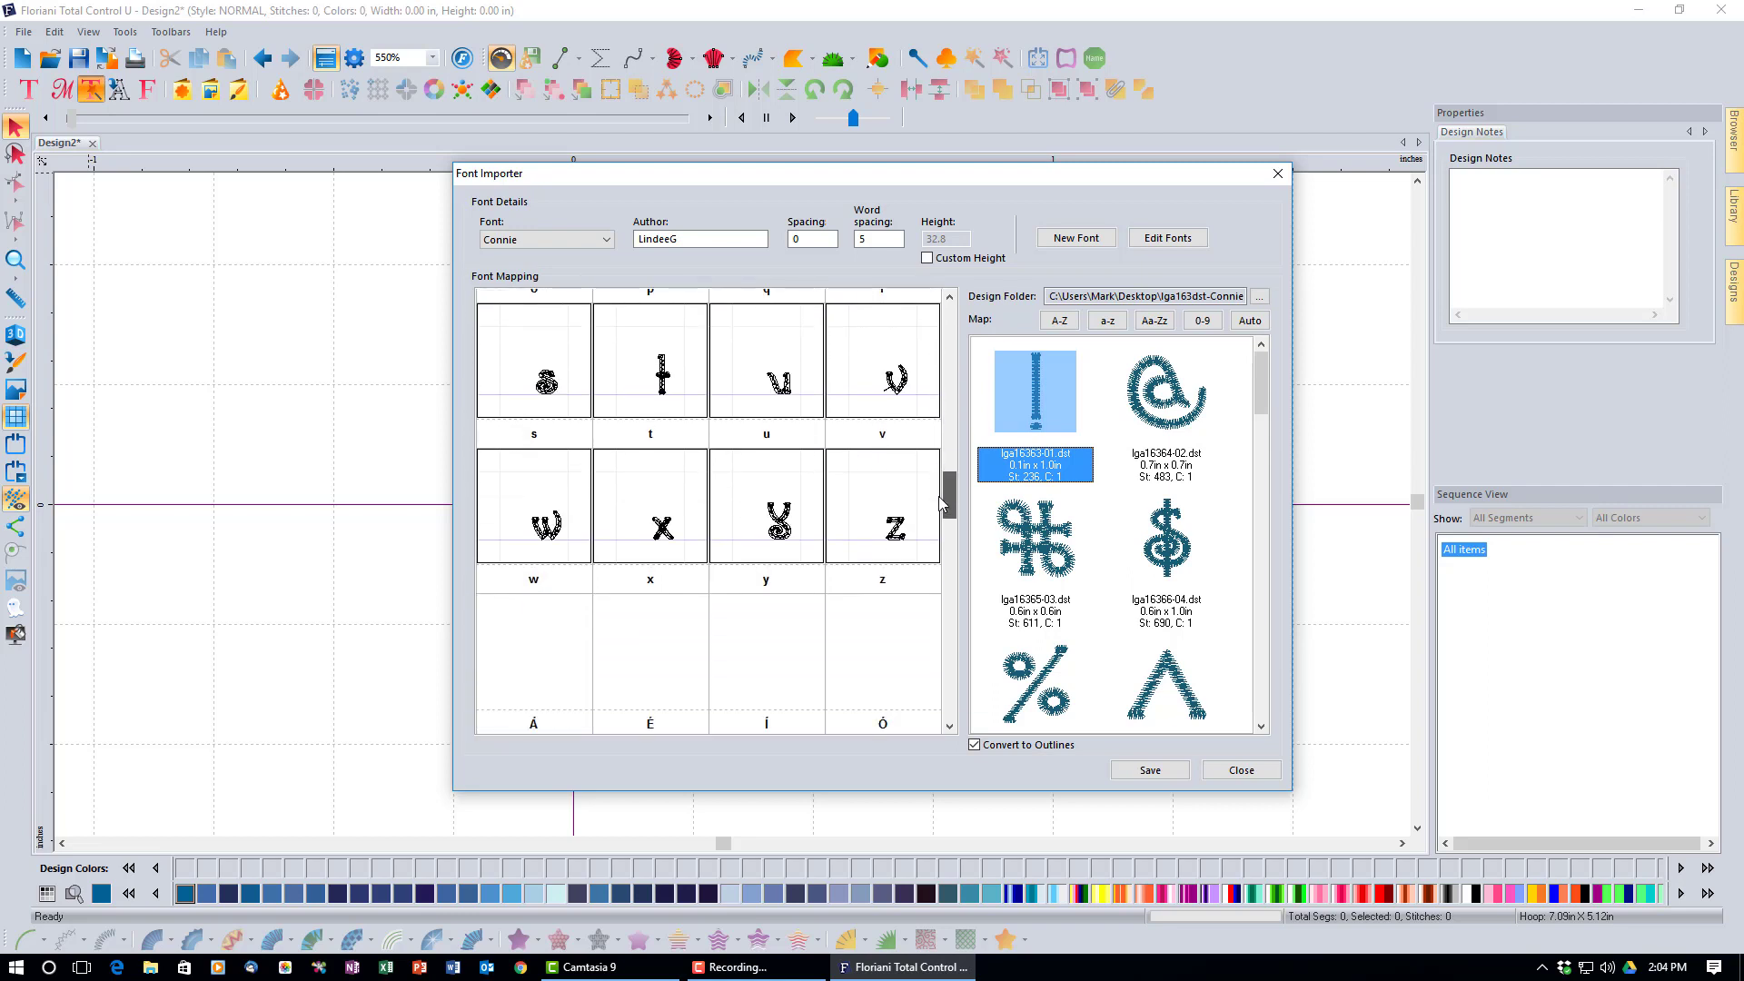
left_click(777, 531)
left_click_drag(776, 531, 780, 544)
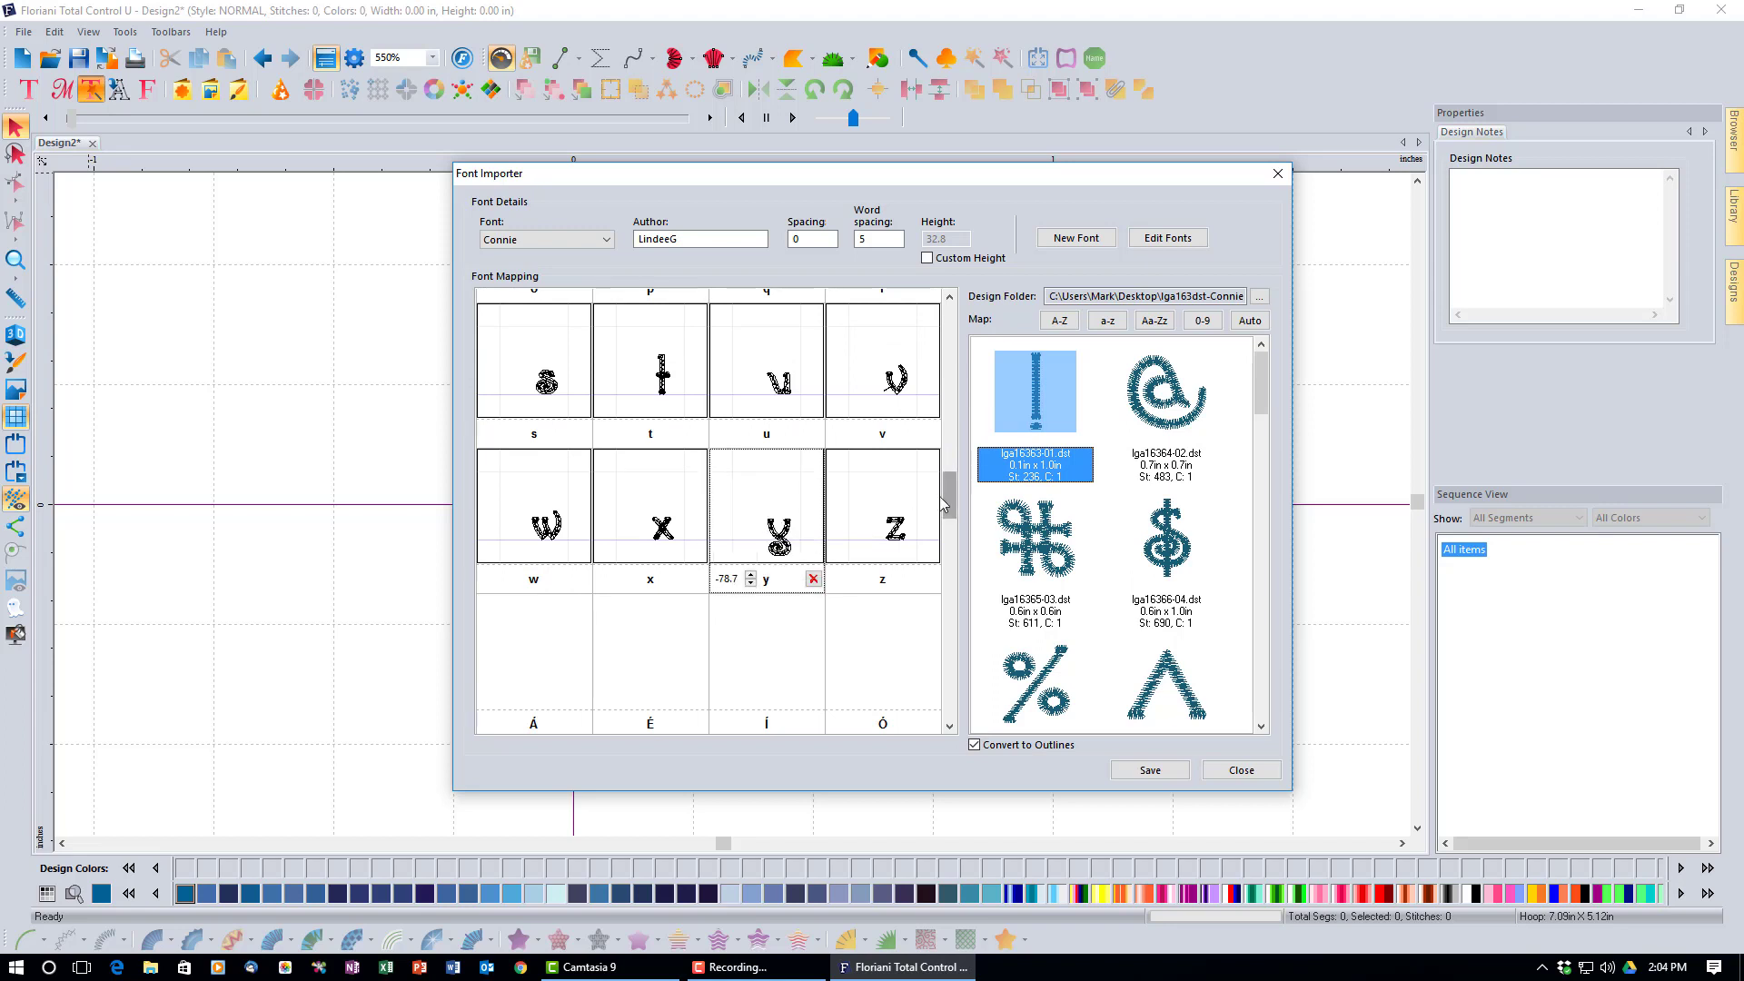
left_click_drag(947, 502, 960, 594)
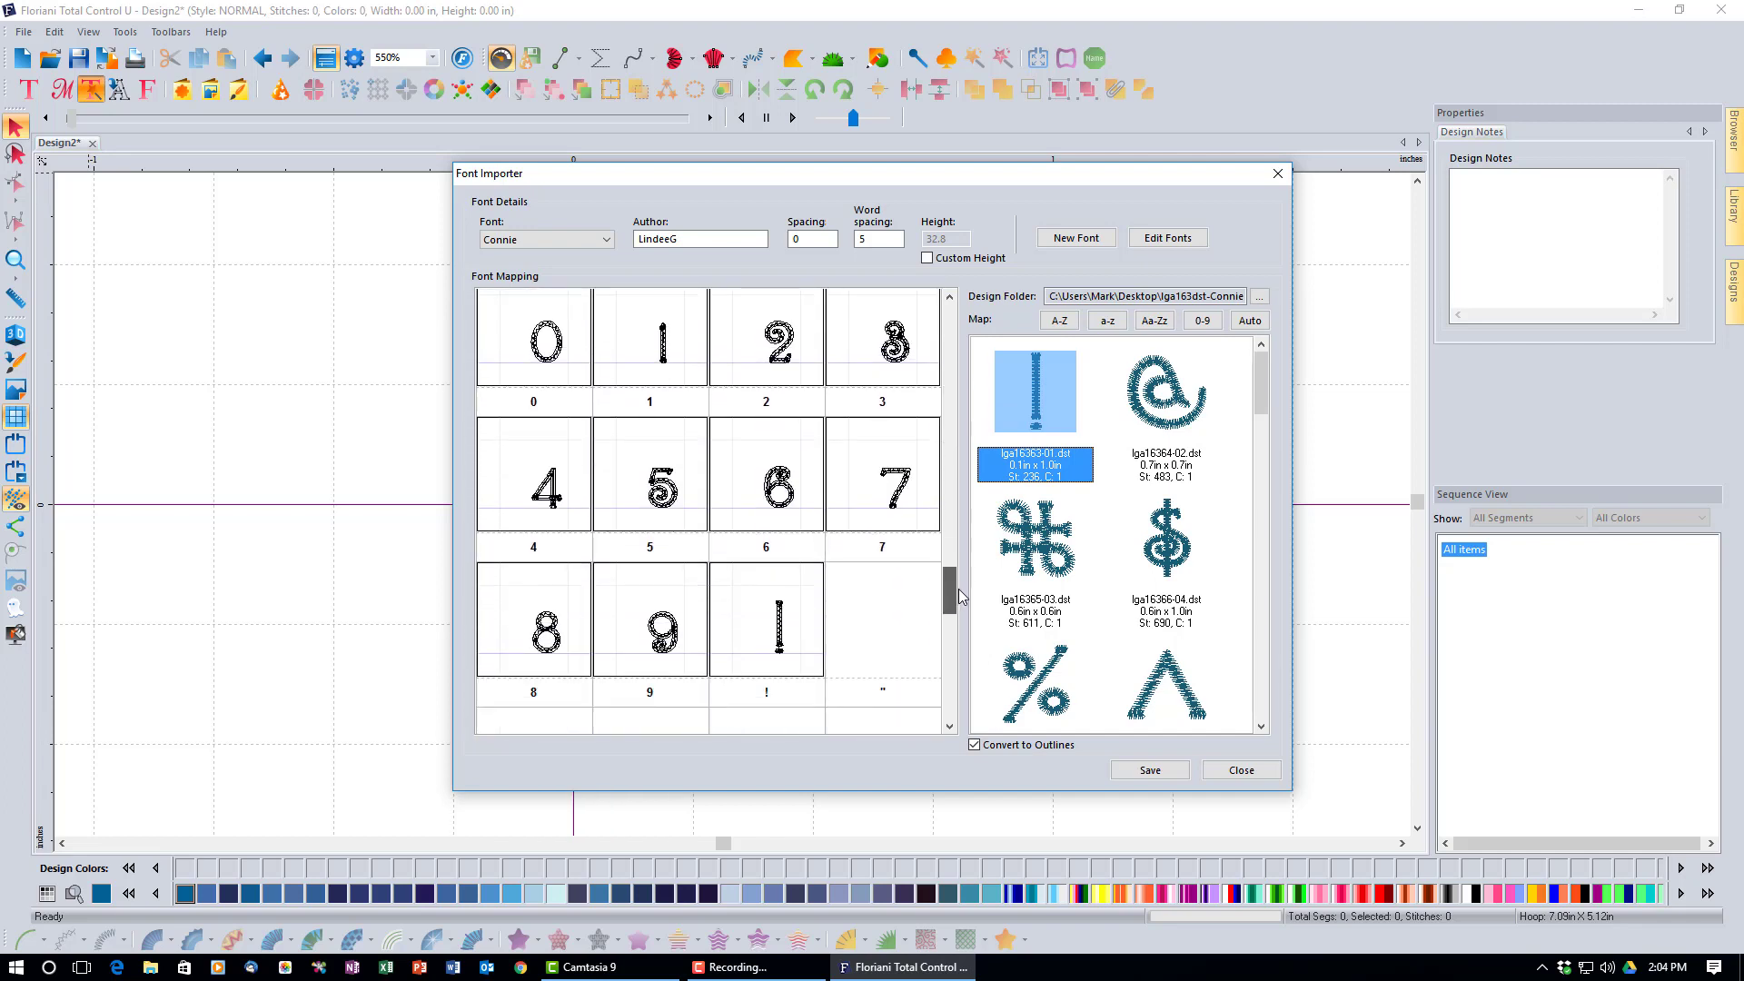
left_click_drag(960, 595, 959, 592)
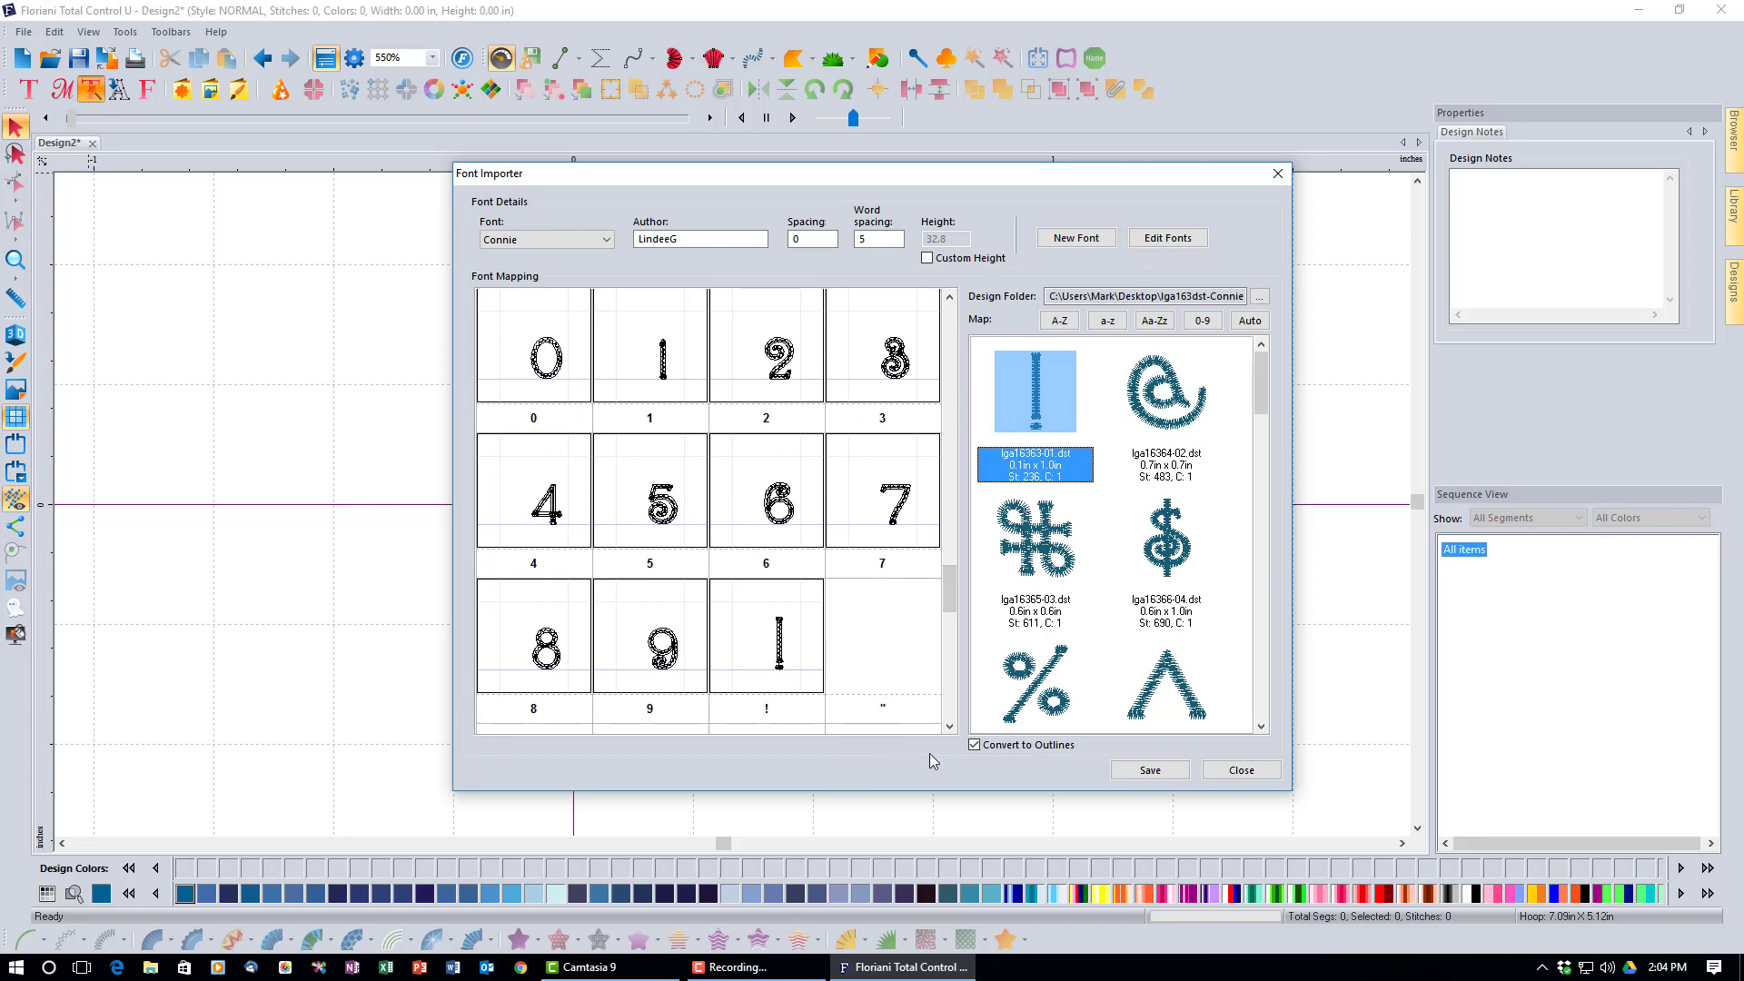
Save the adjusted Connie font, close Font Importer, and select the Text tool.
left_click(1144, 776)
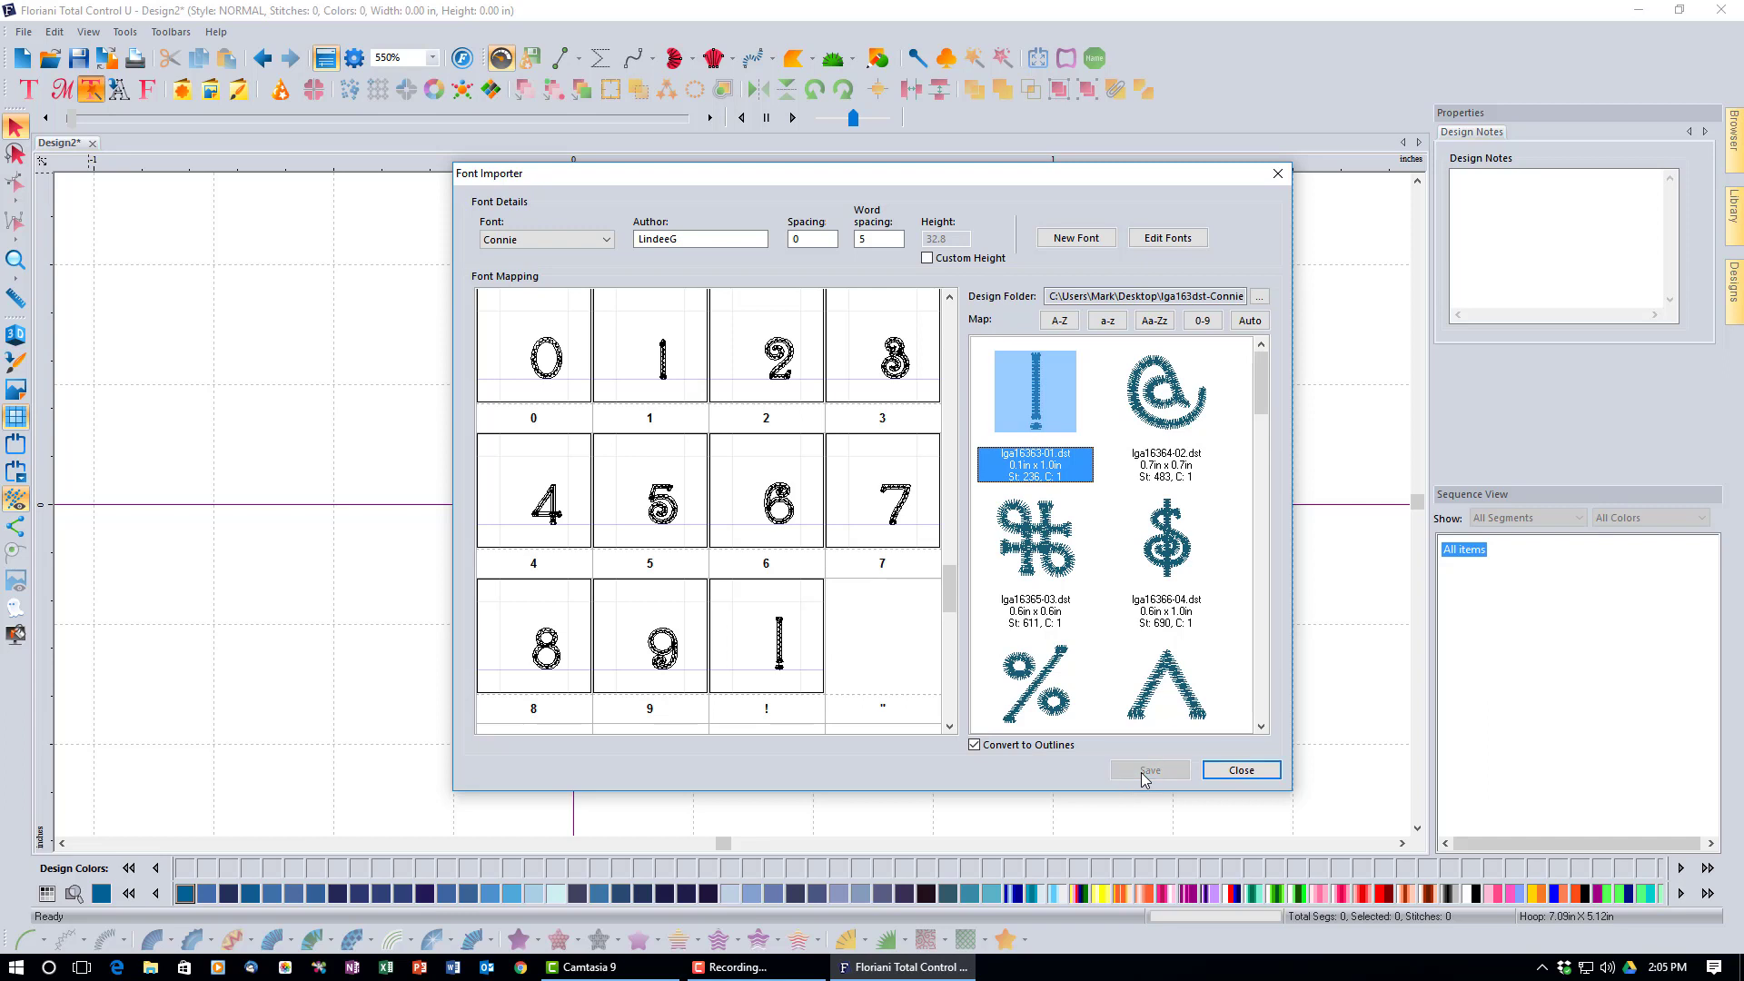
left_click(1230, 772)
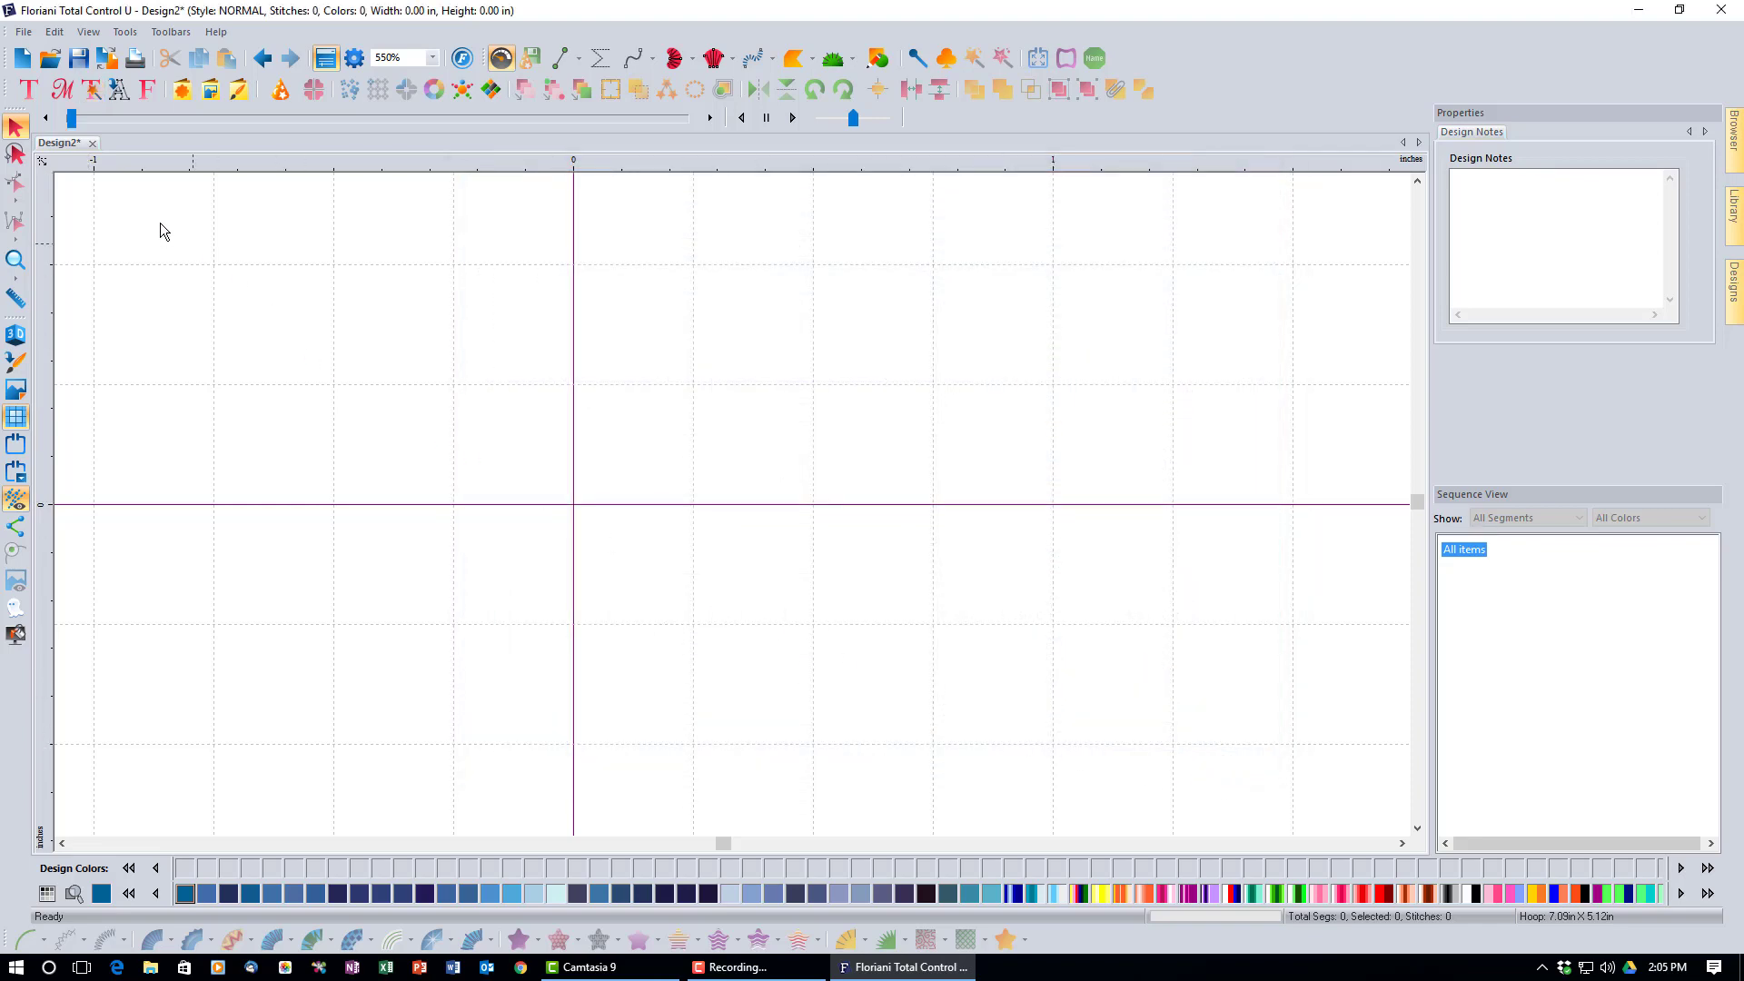
left_click(34, 89)
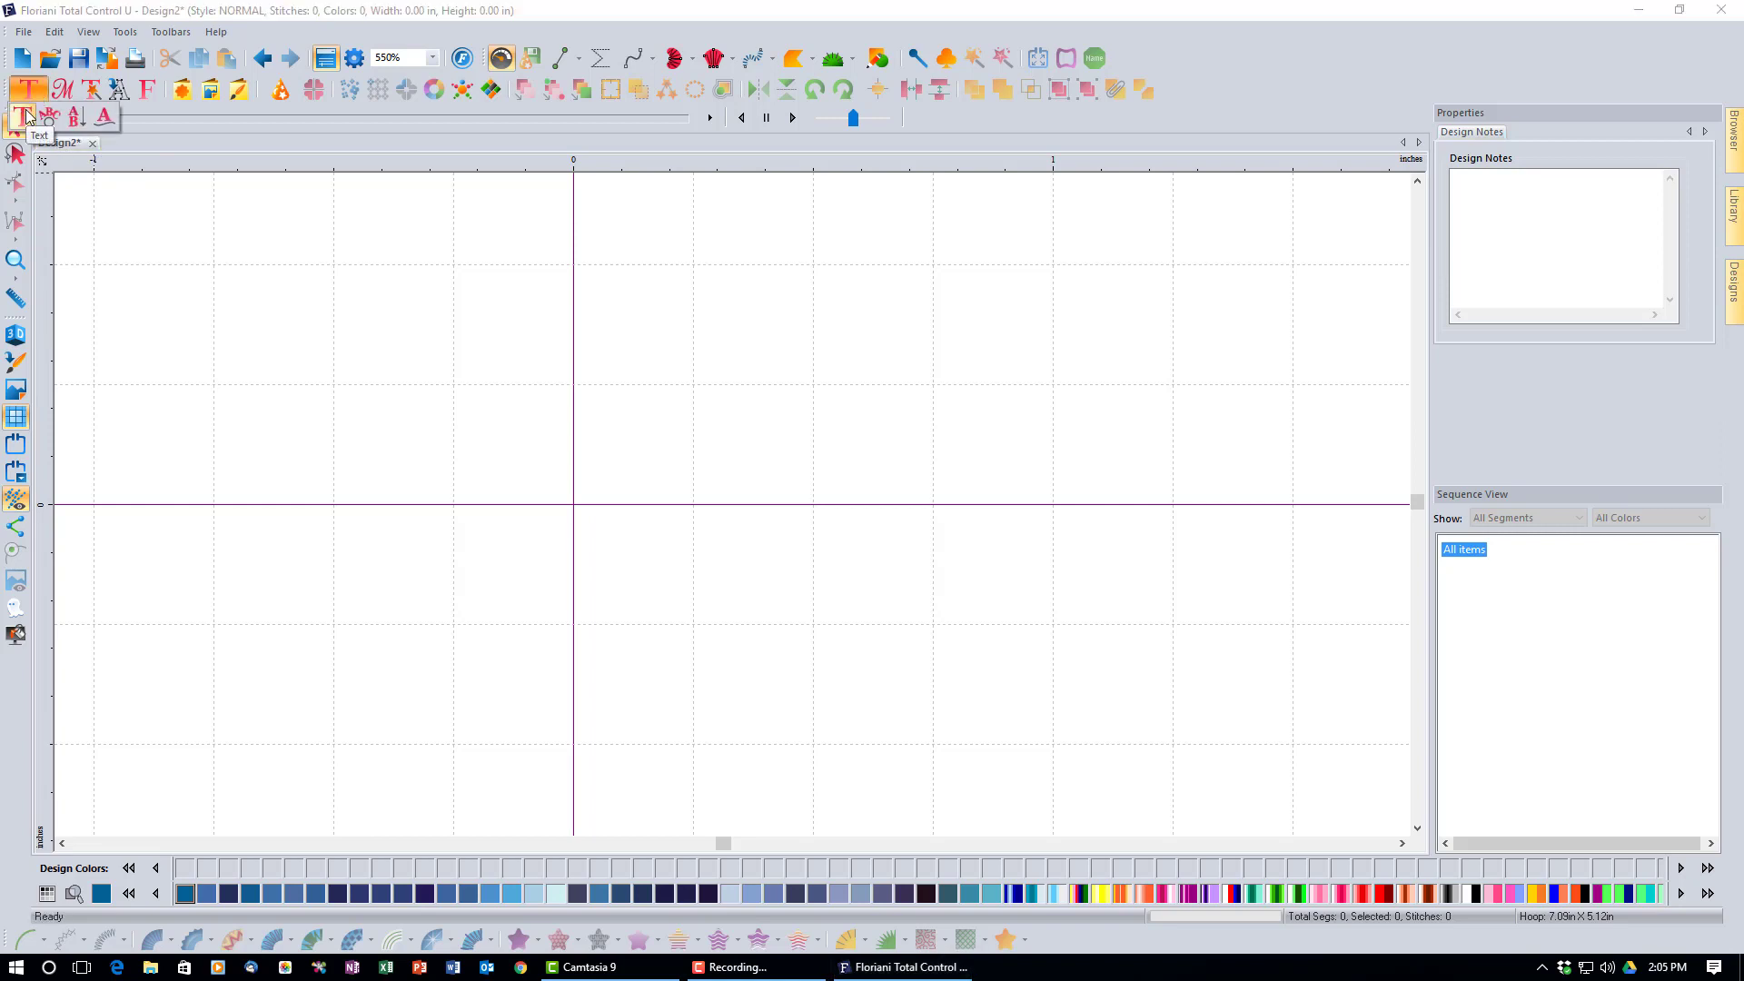
left_click(25, 116)
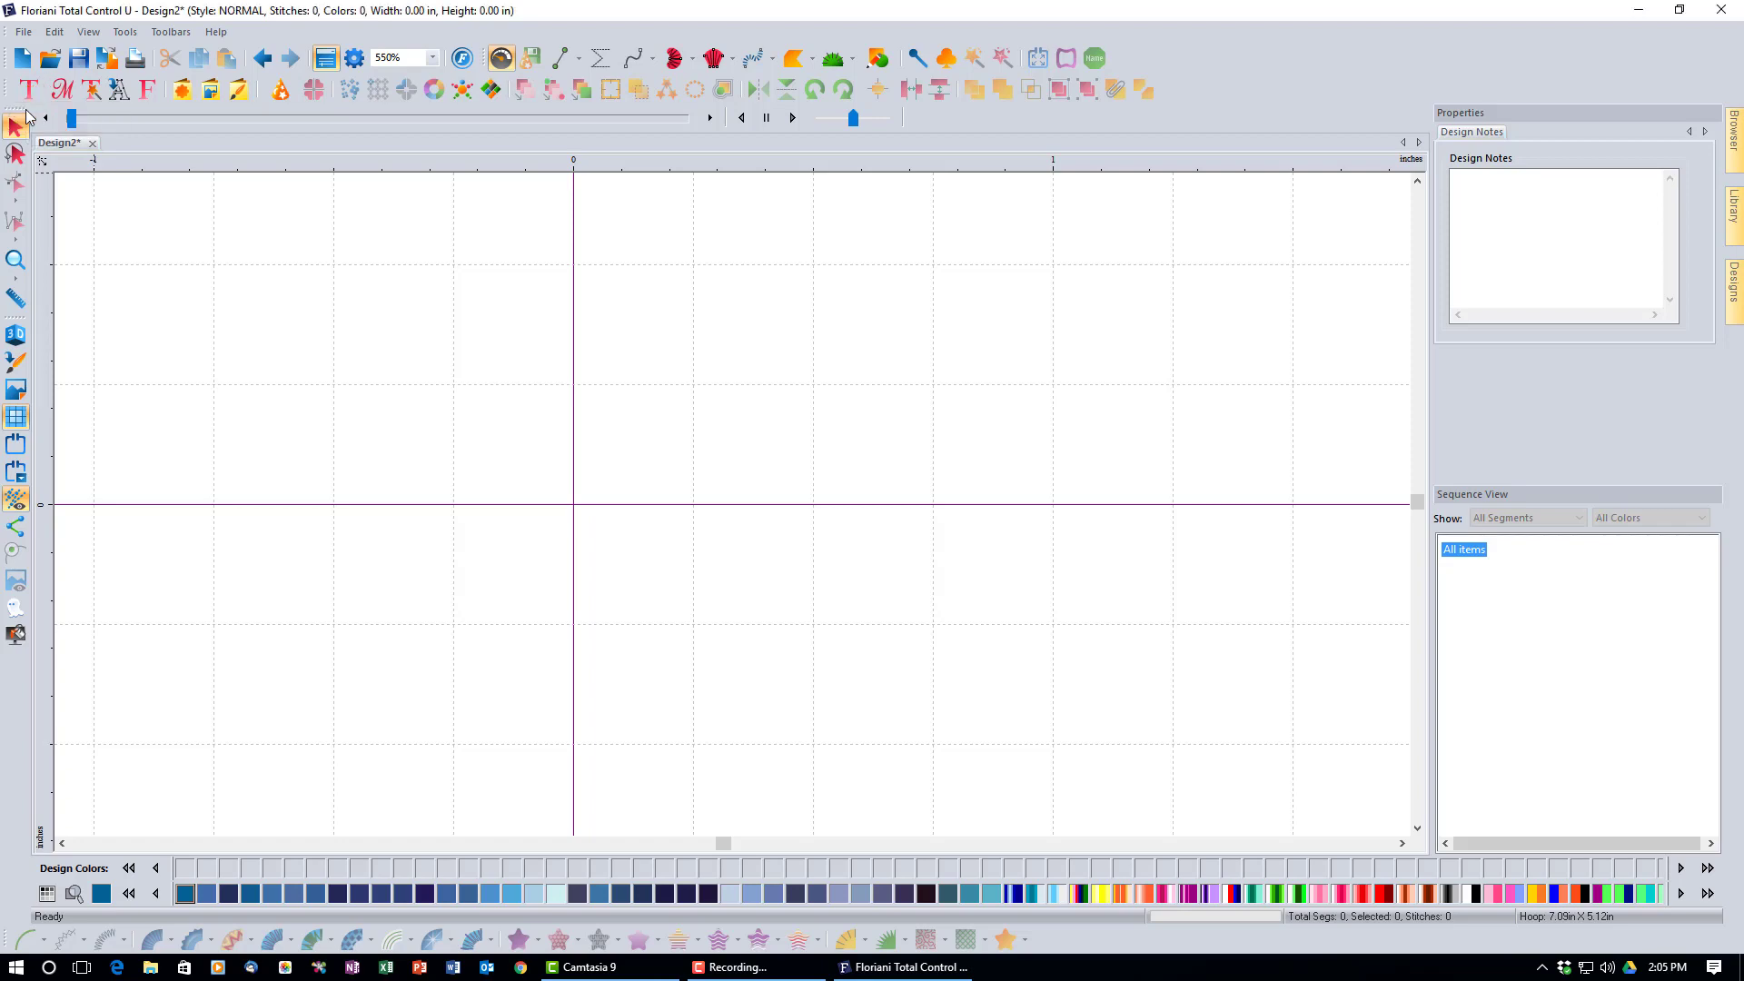
Place a MY TEXT lettering object on the canvas and choose Connie as its font.
left_click(497, 415)
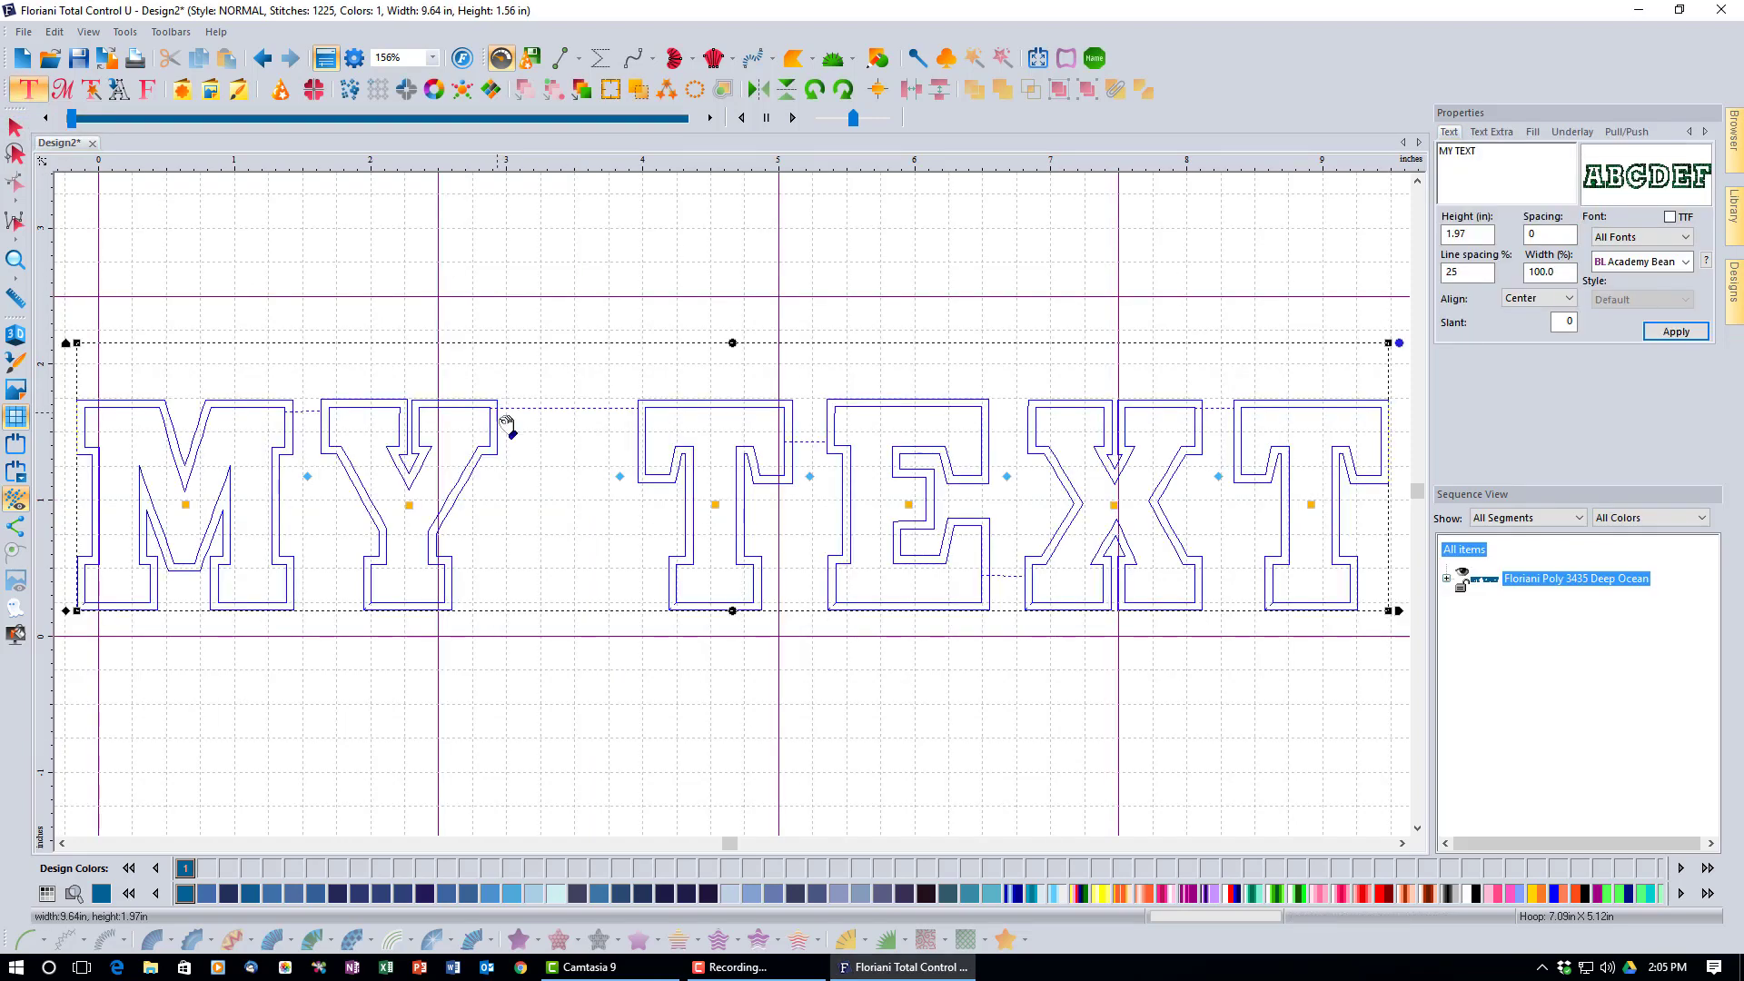
left_click(1686, 264)
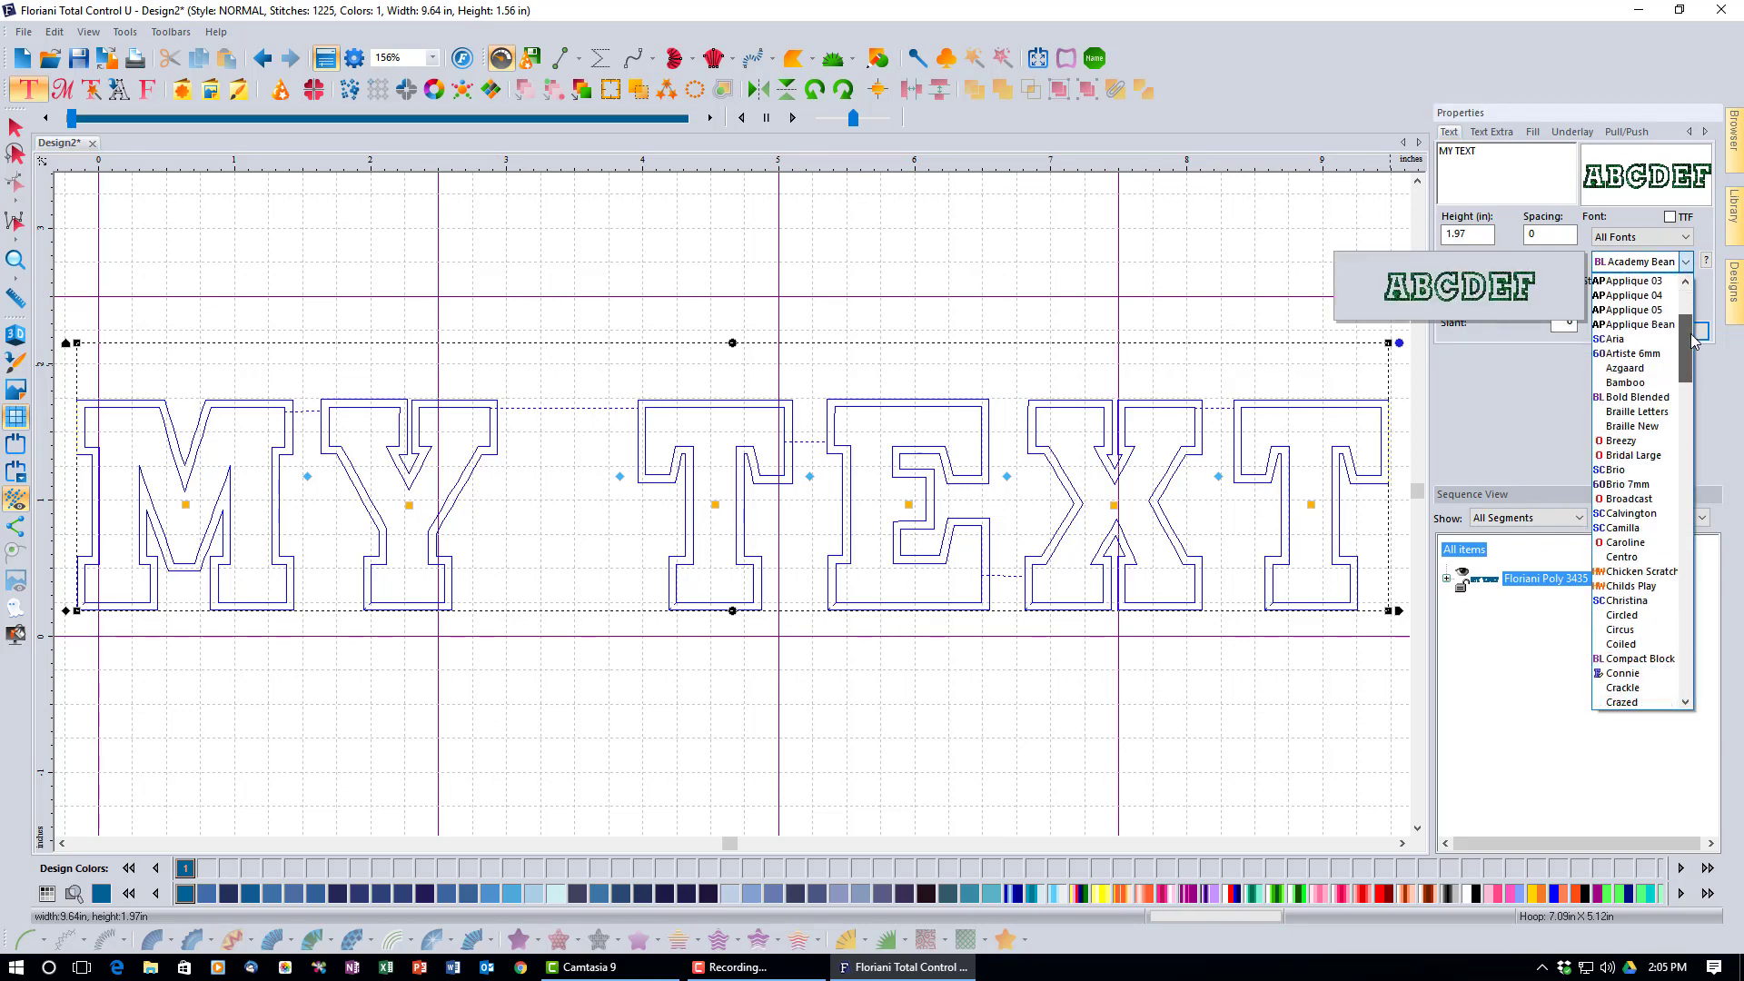
left_click_drag(1692, 341, 1696, 372)
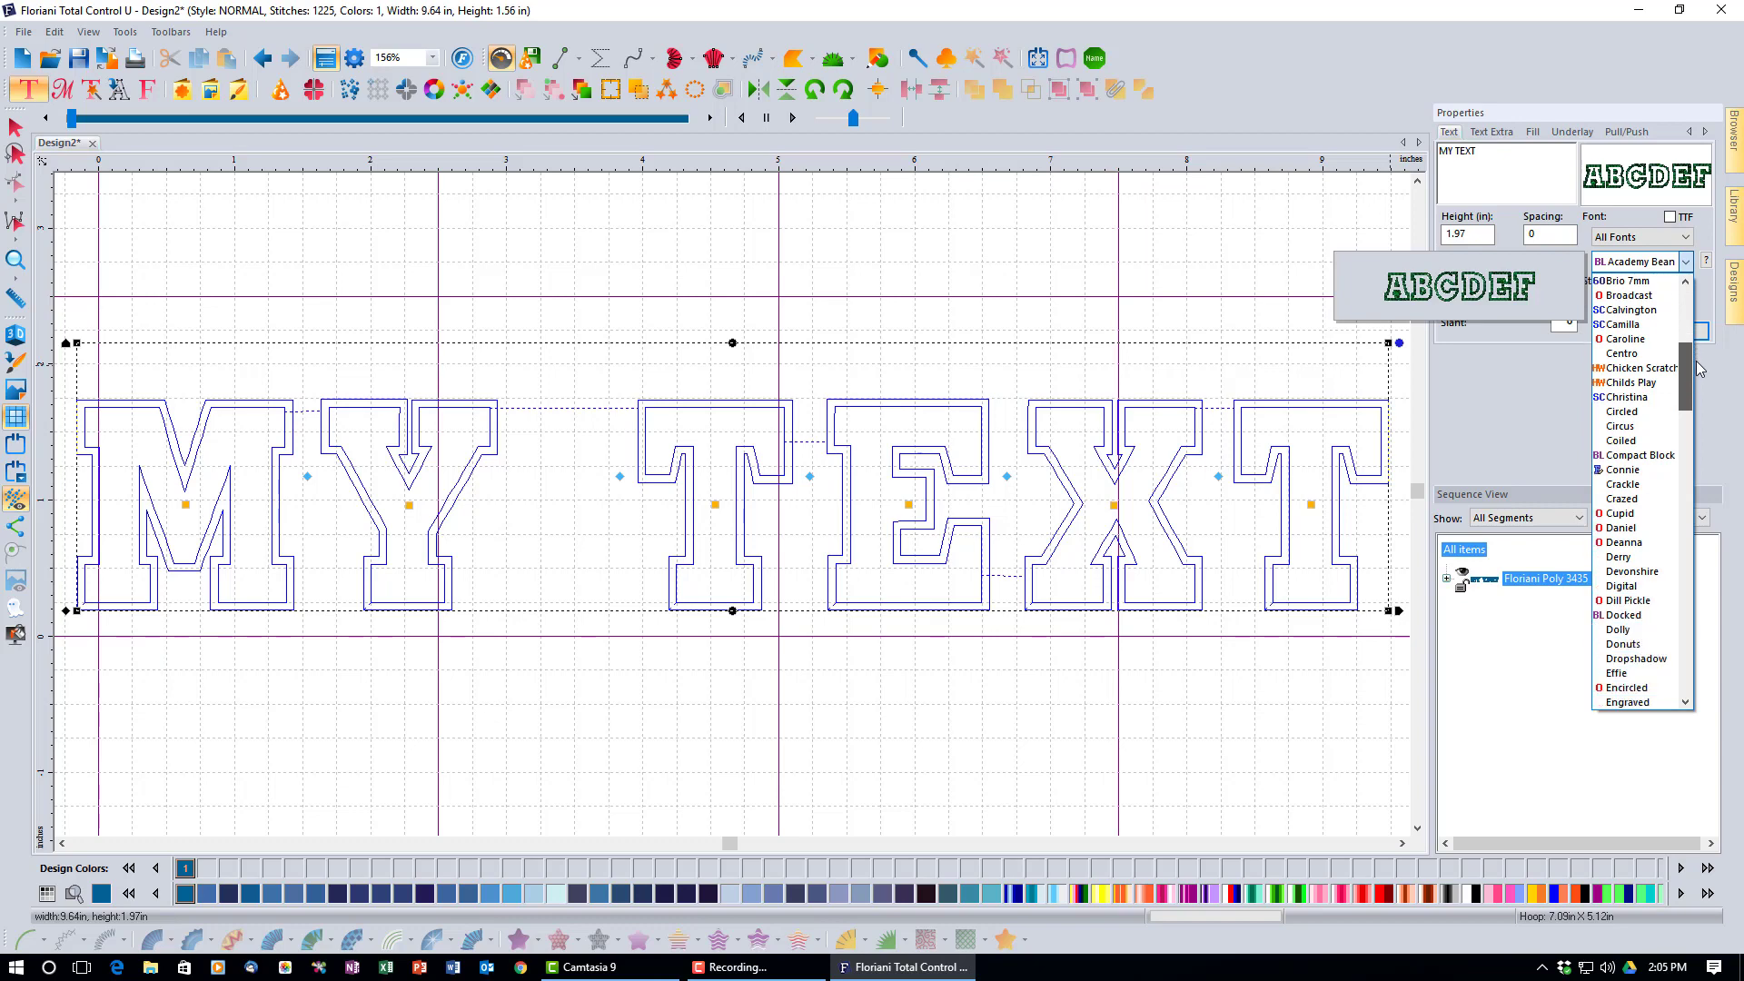
left_click(1639, 469)
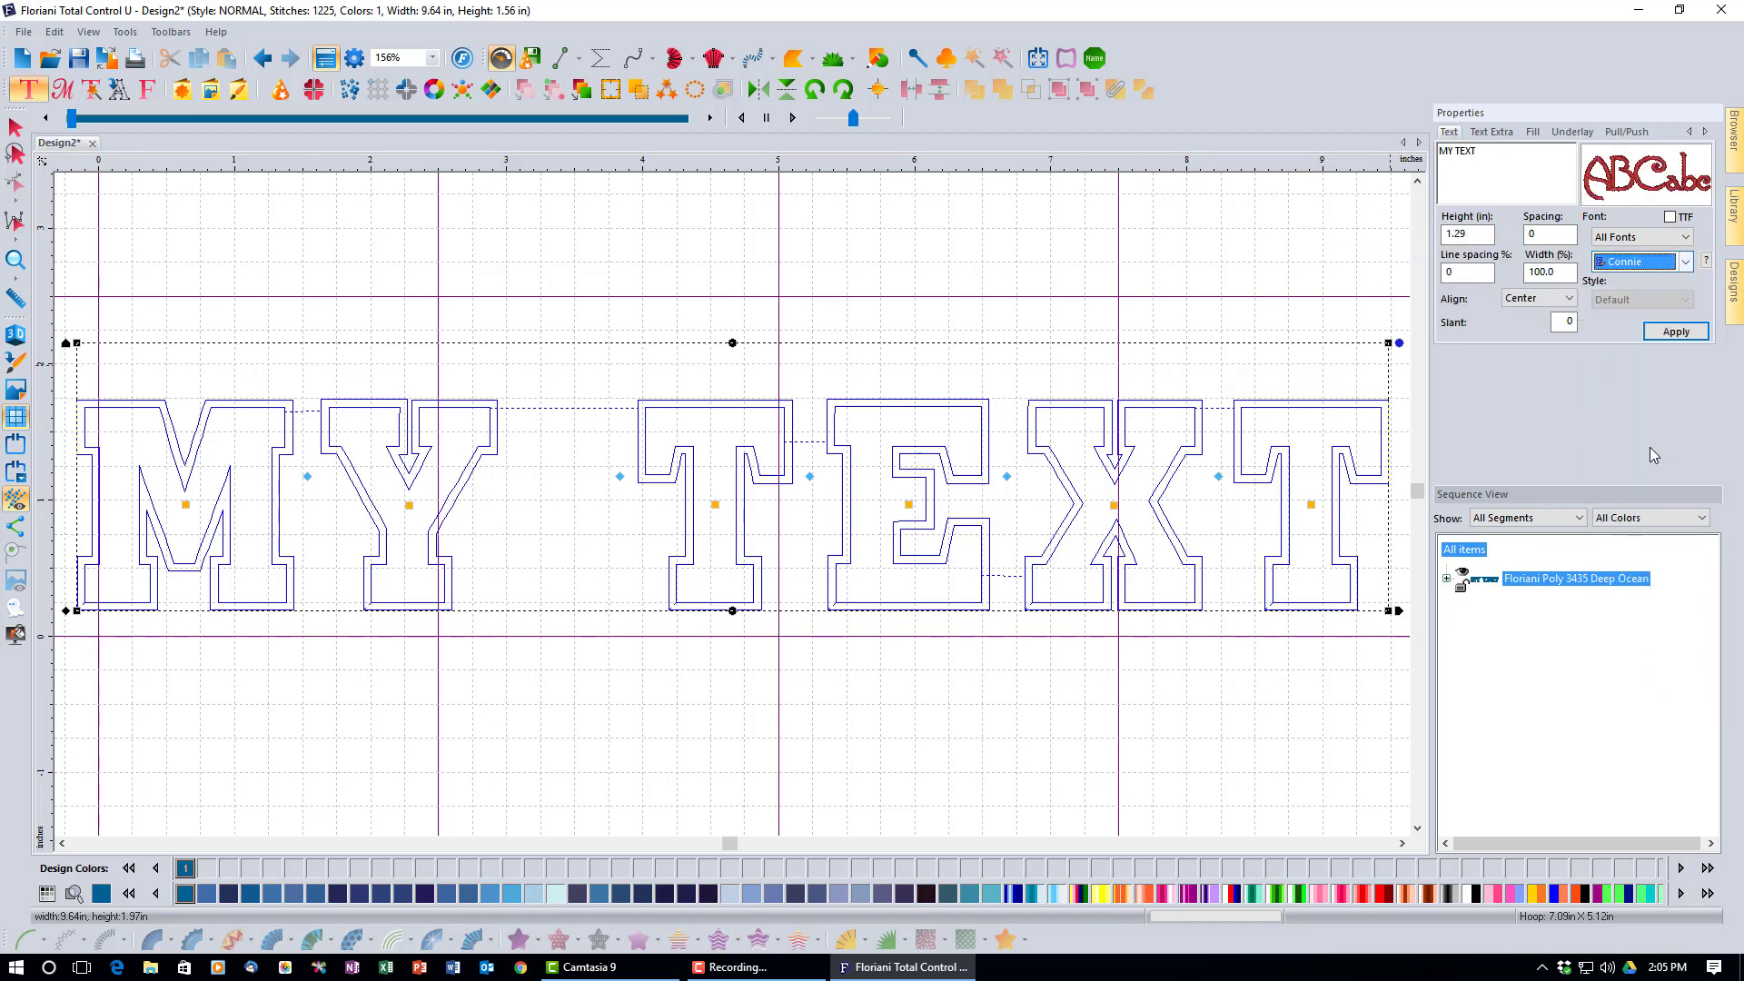
Apply Connie to the lettering and replace MY TEXT with the person's full name.
left_click(1677, 332)
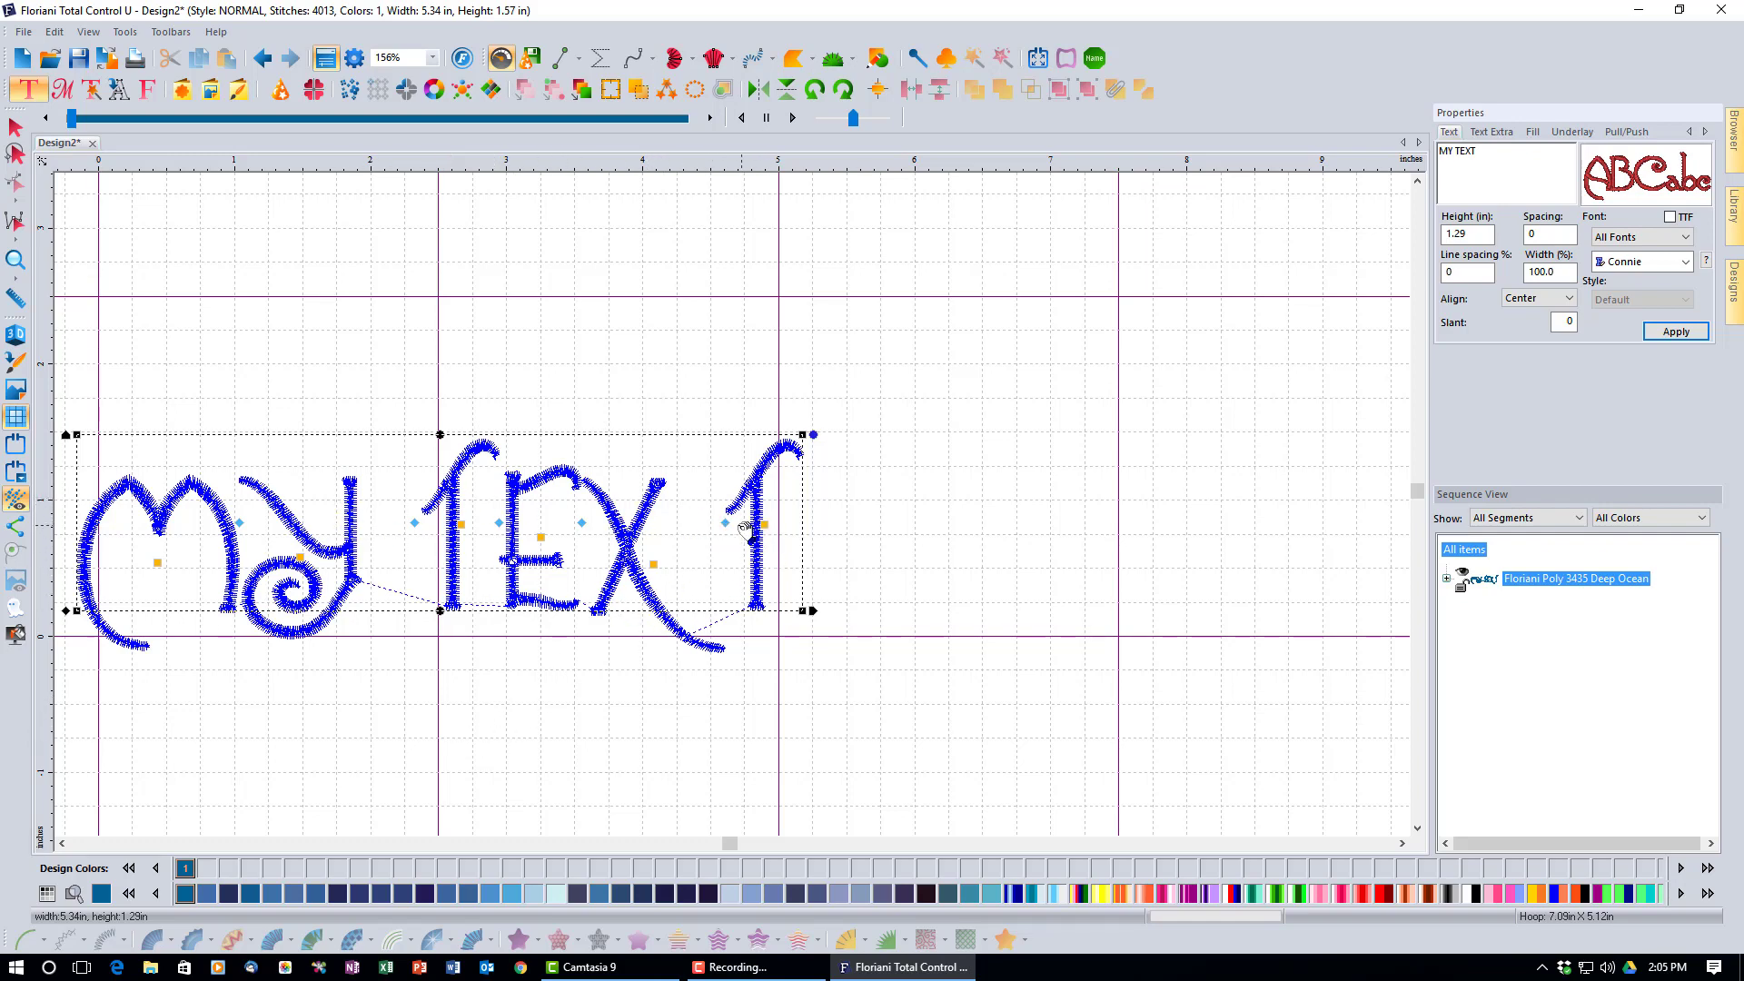
left_click_drag(729, 527, 677, 535)
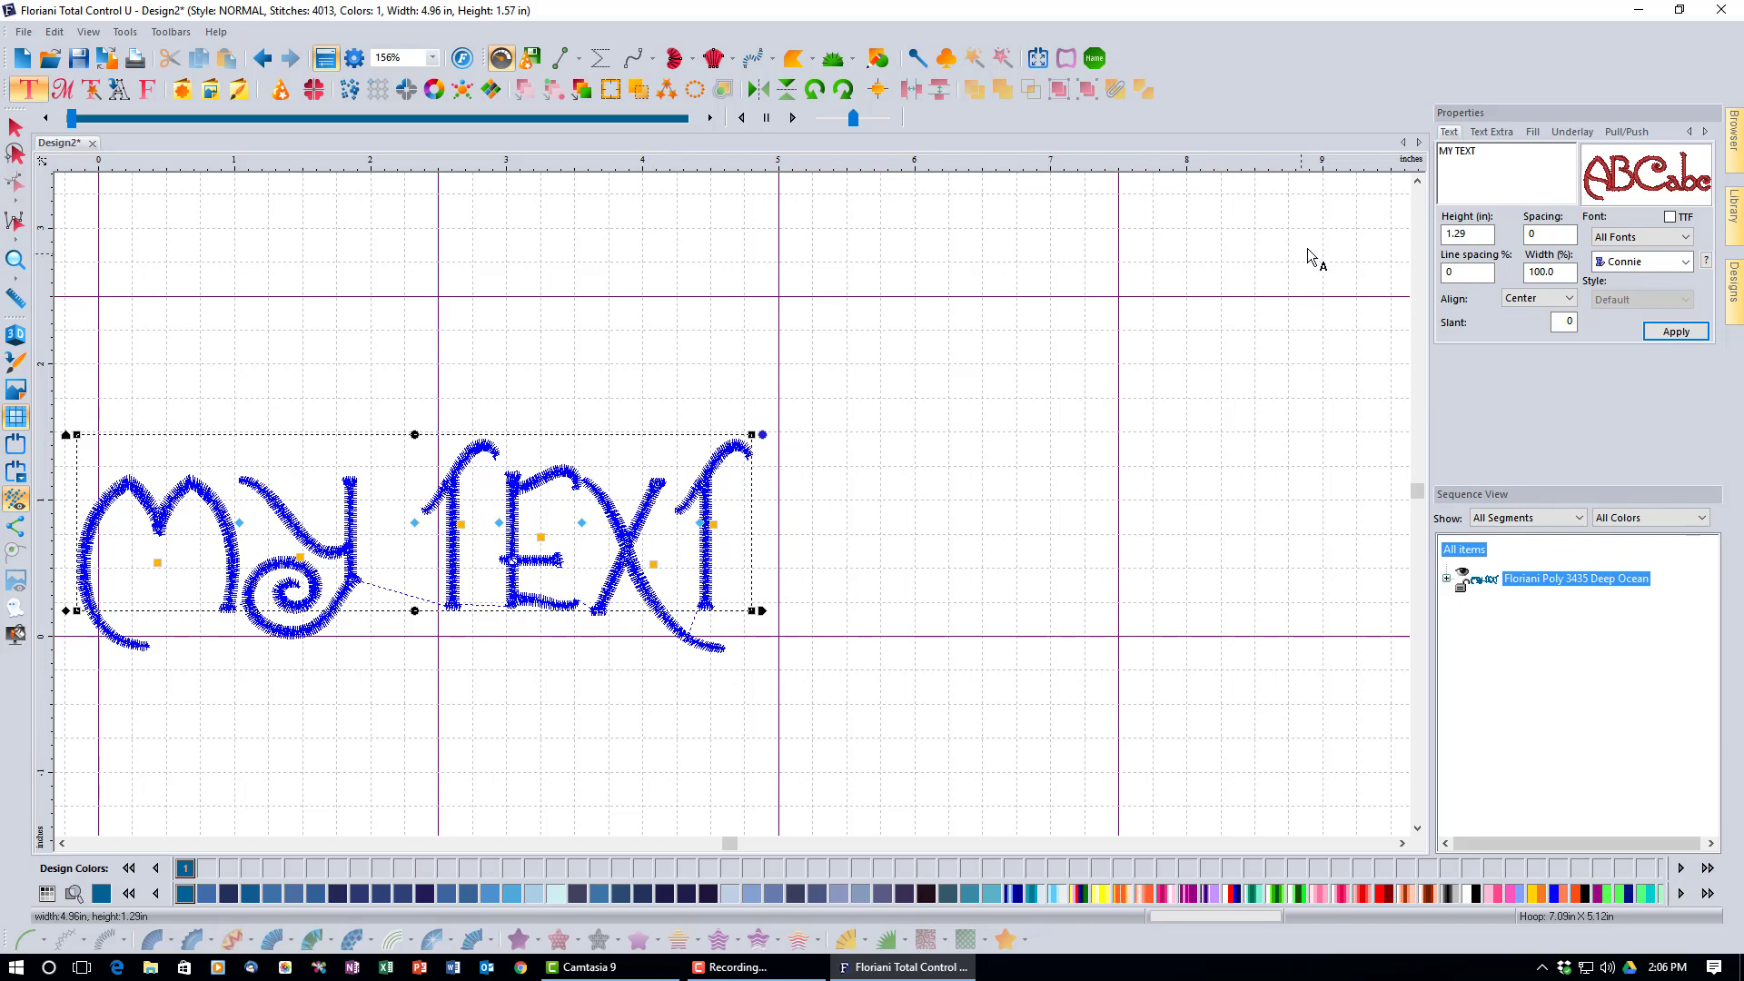
left_click_drag(1483, 155, 1383, 181)
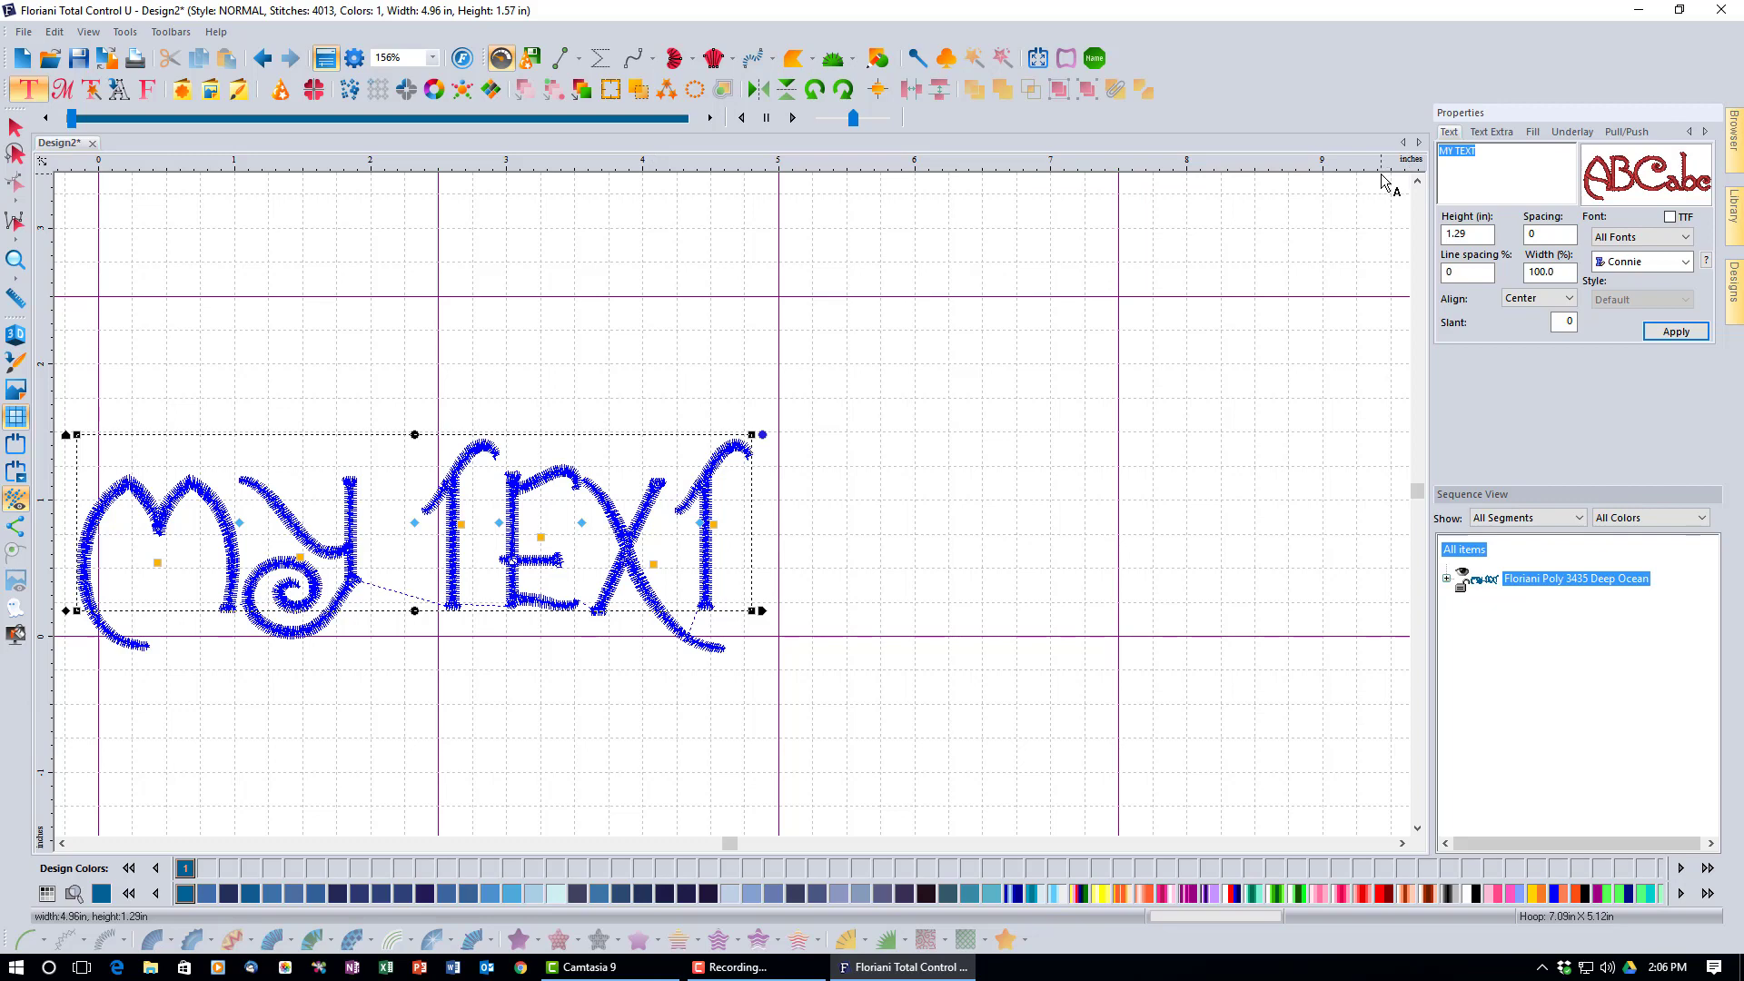
left_click(1694, 336)
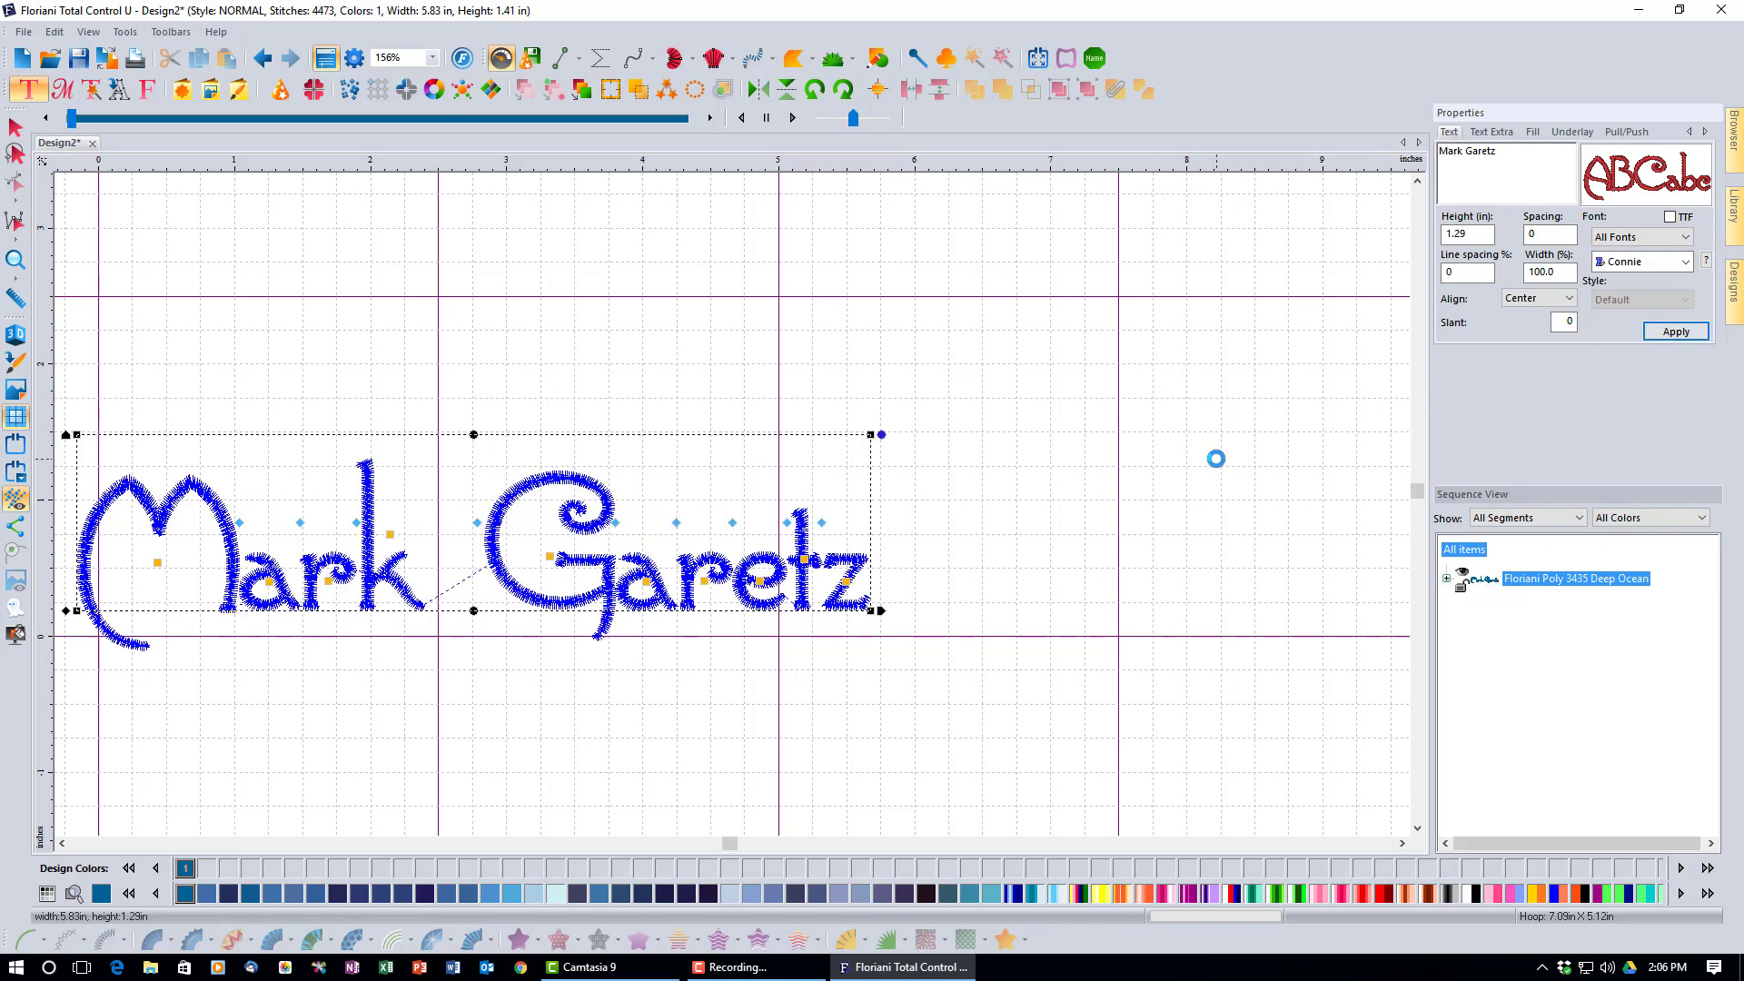
Widen the spacing after the G slightly, then deselect the lettering.
left_click(12, 257)
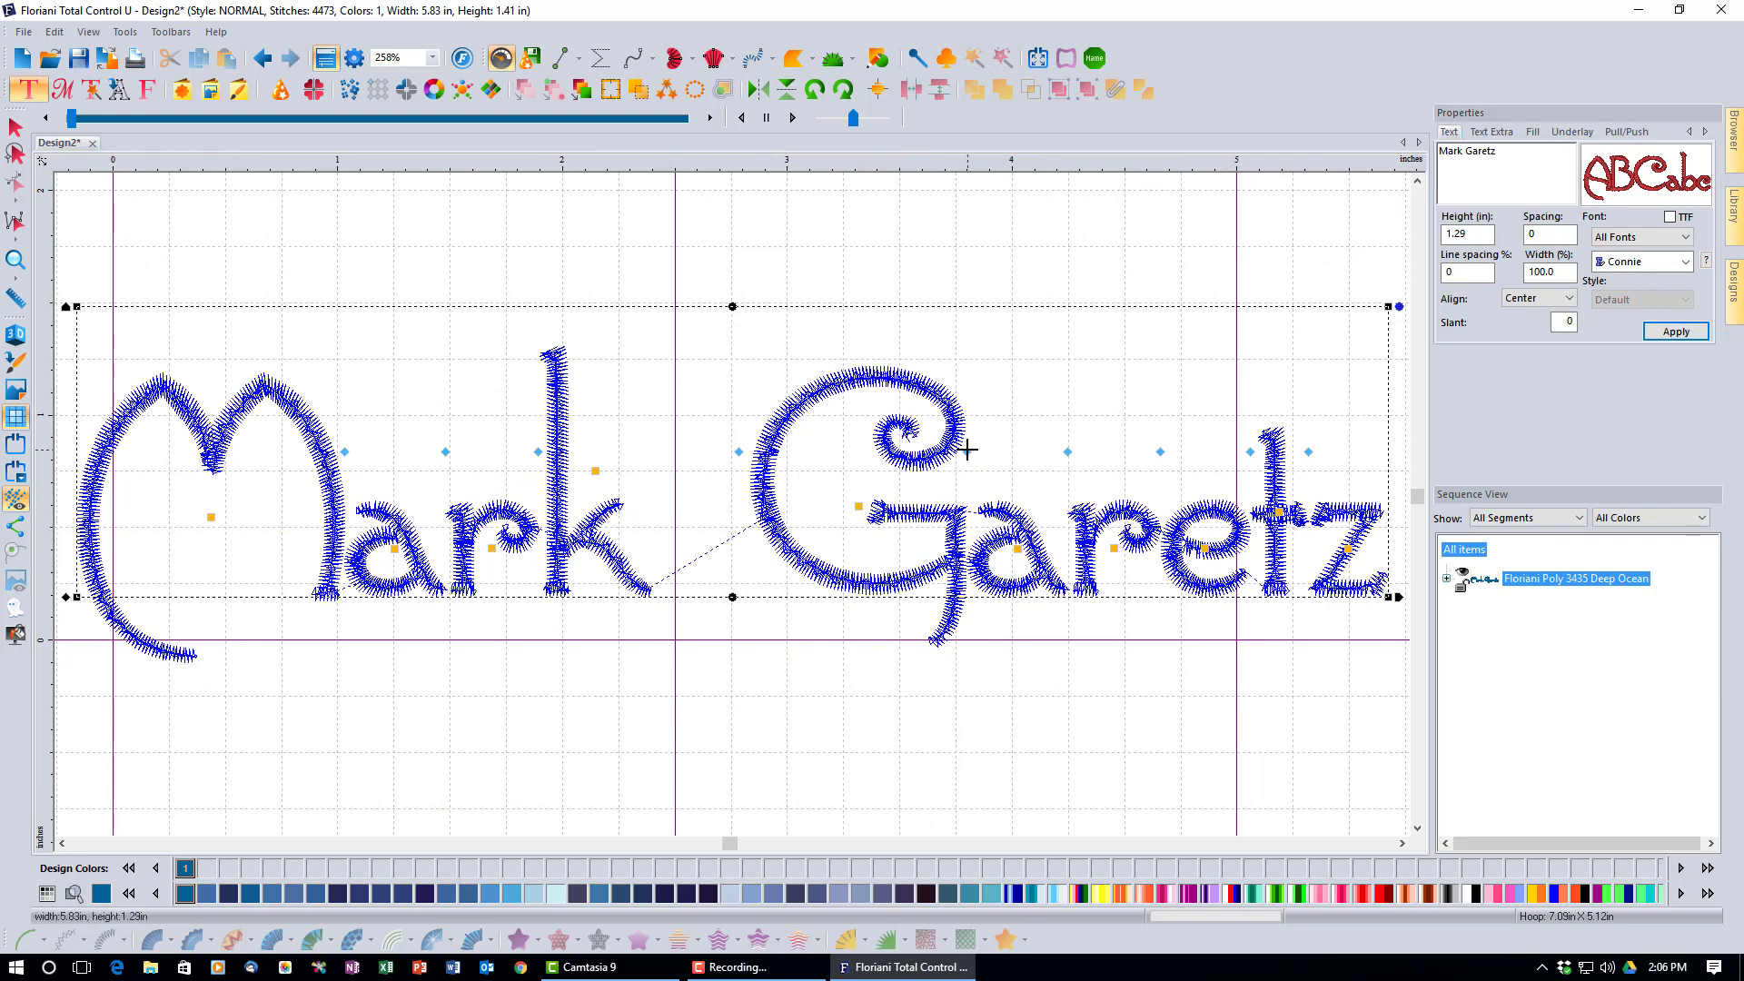
left_click_drag(967, 448, 974, 448)
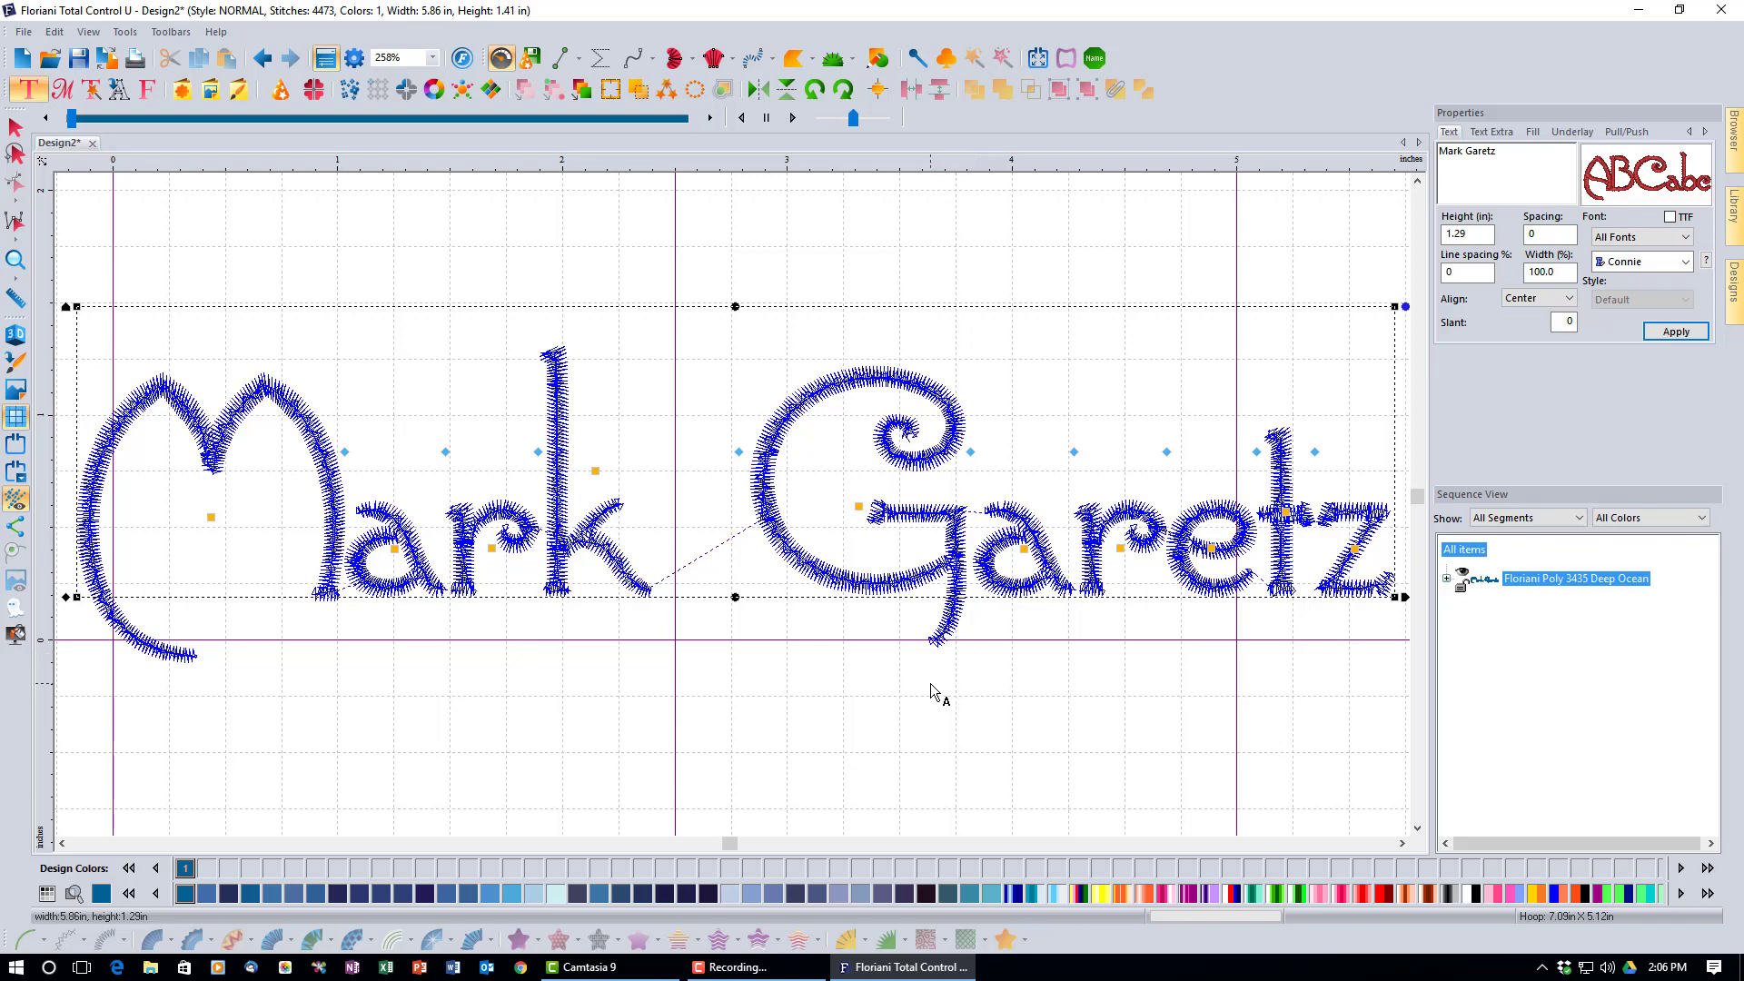
left_click(198, 264)
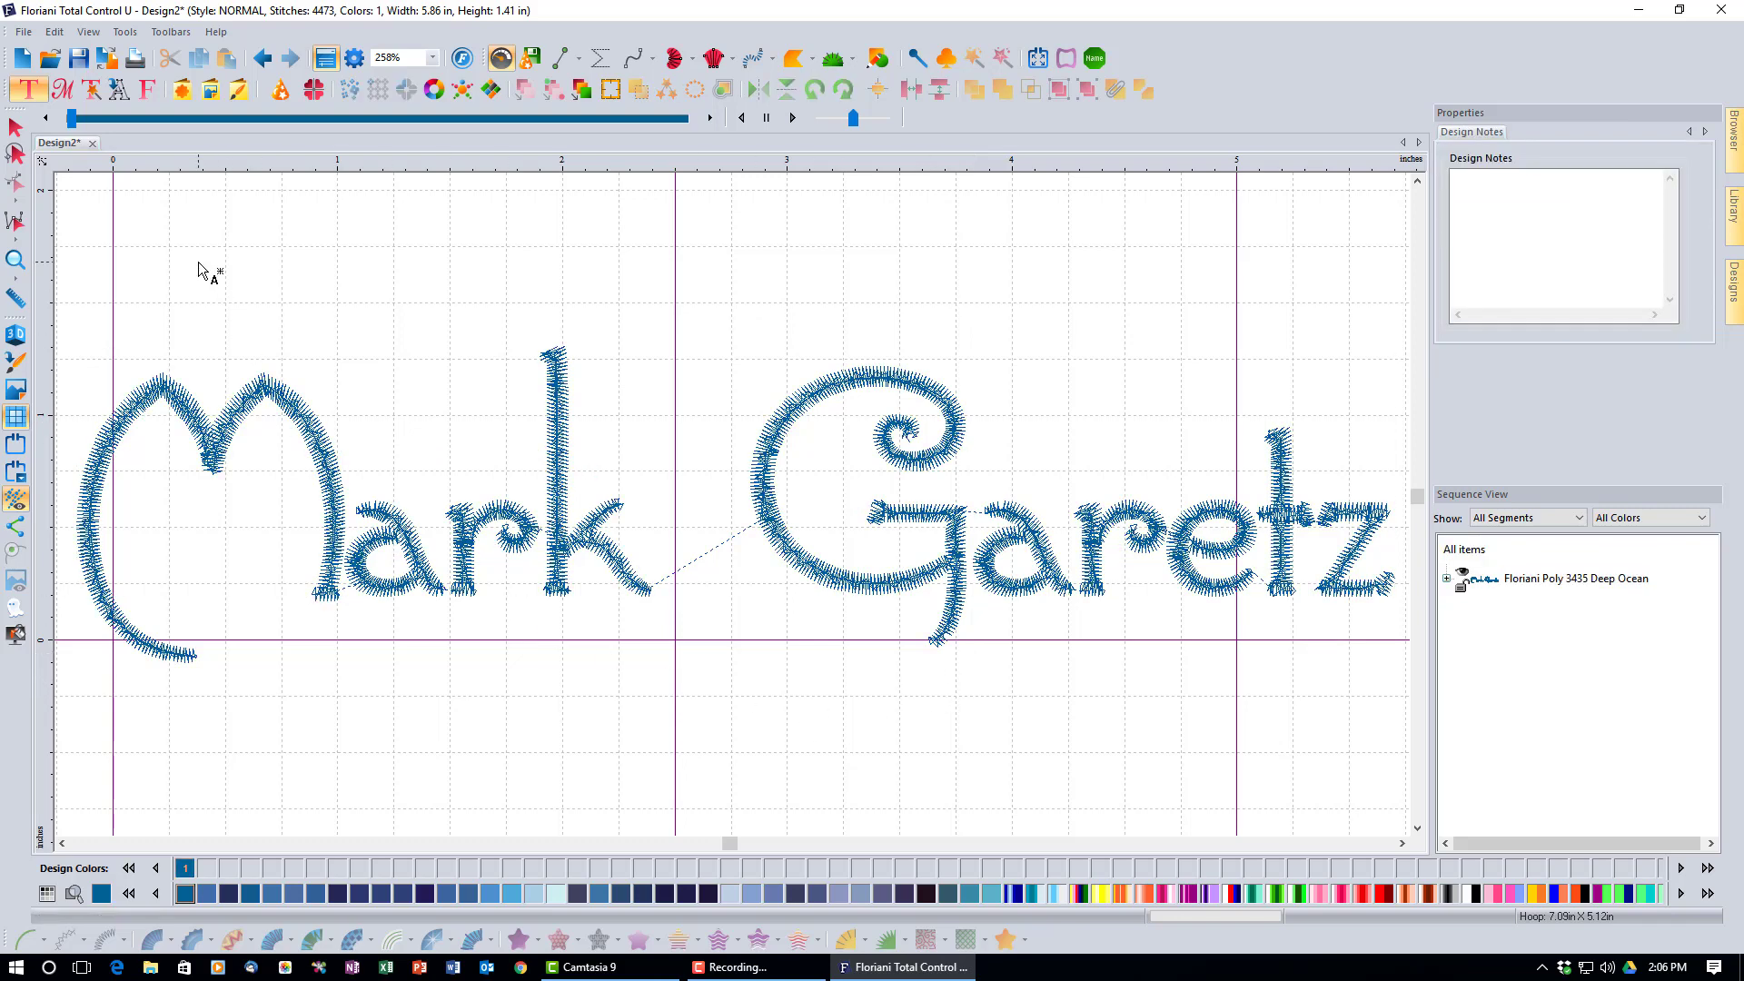
Show the lettering in 3D stitch view, then reopen the Font Importer.
left_click(26, 336)
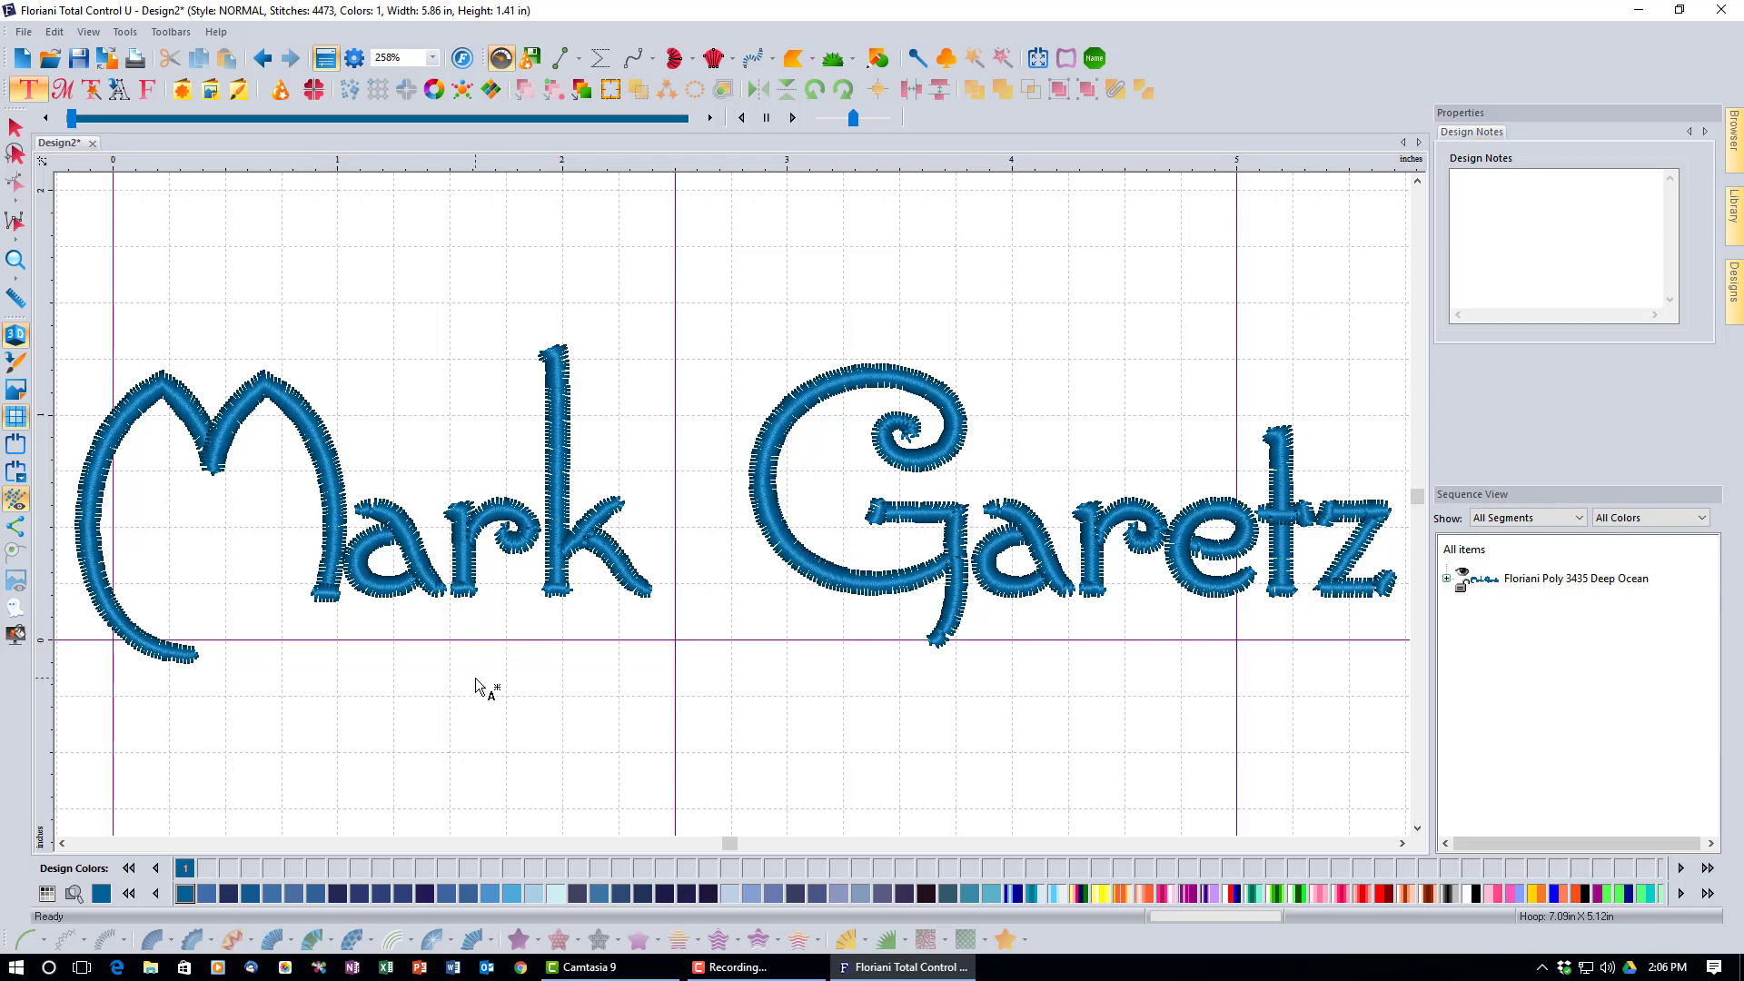
left_click(88, 98)
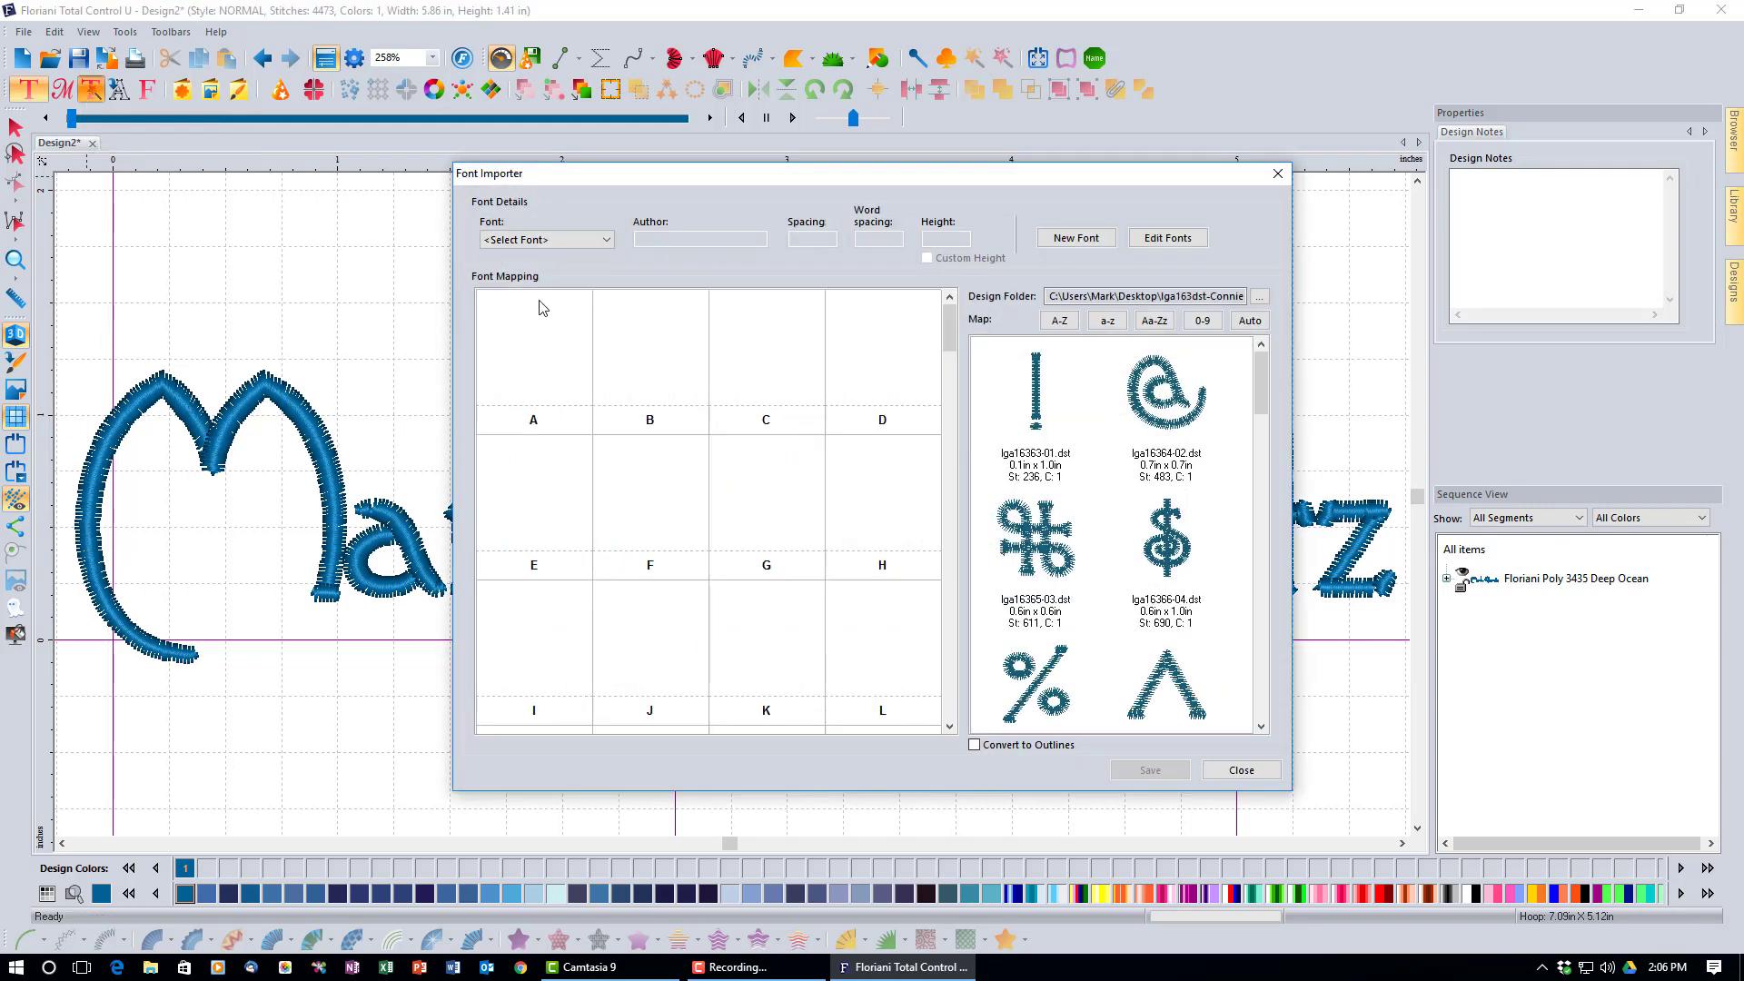
Load the Connie font and review the Edit Fonts list of saved custom fonts.
left_click(606, 242)
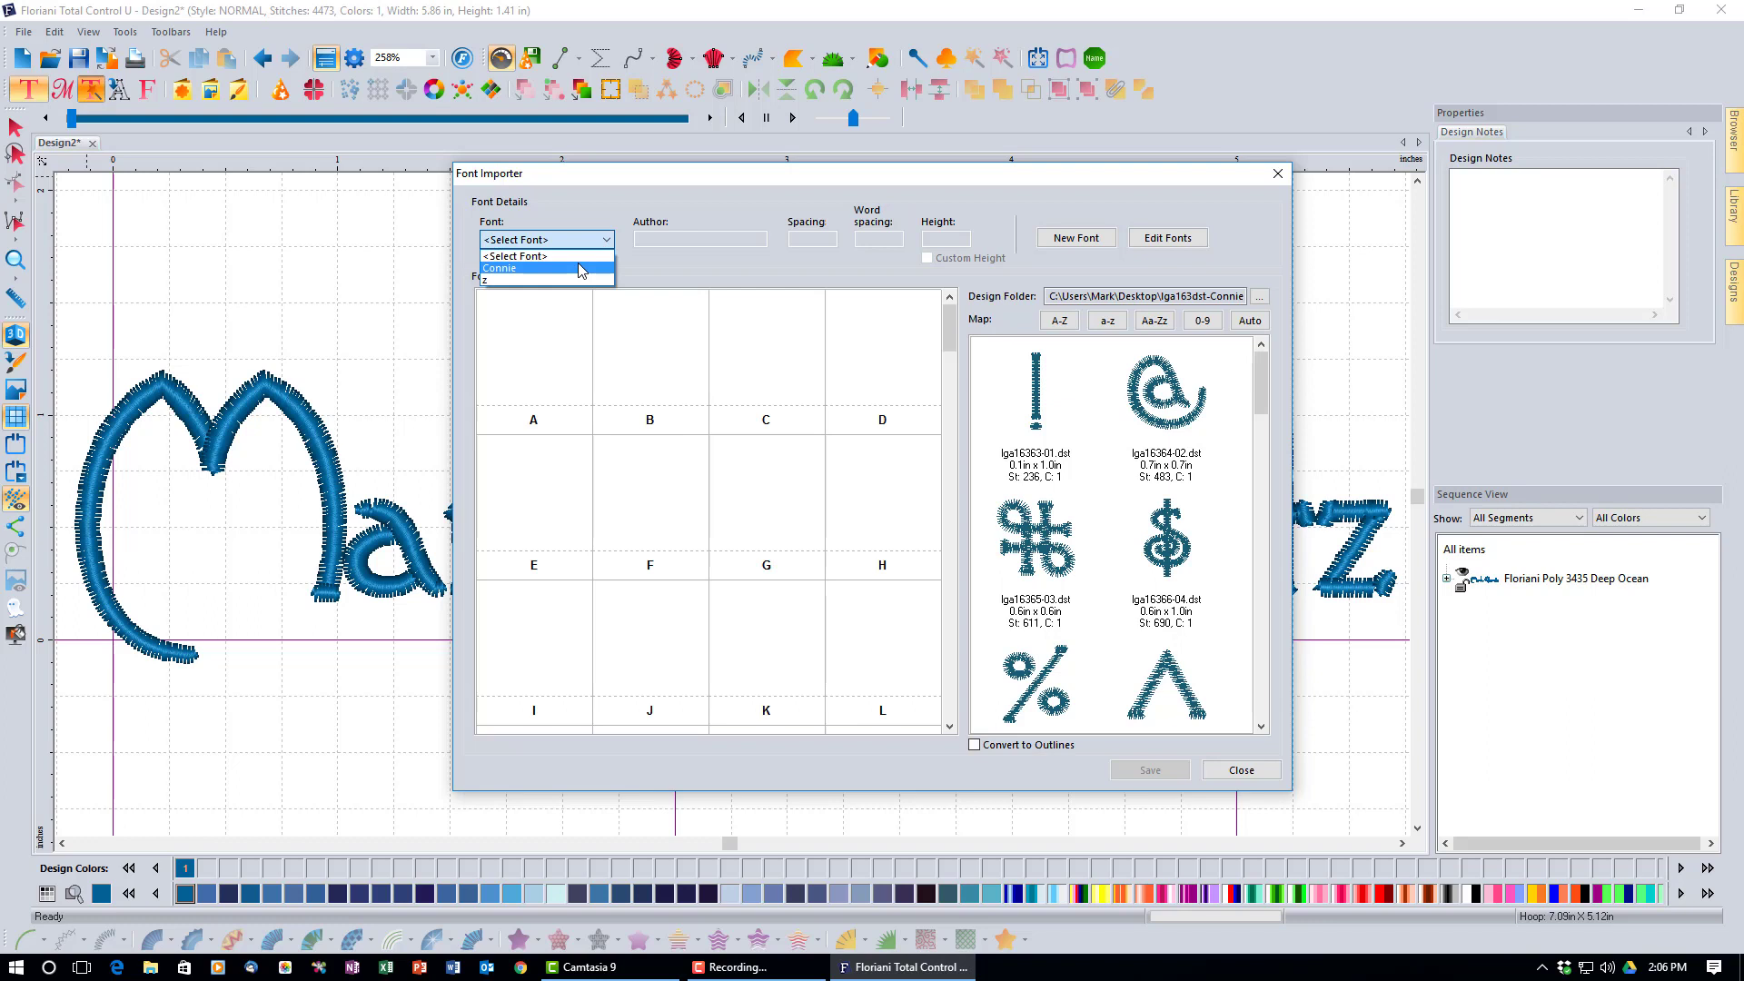
left_click(578, 268)
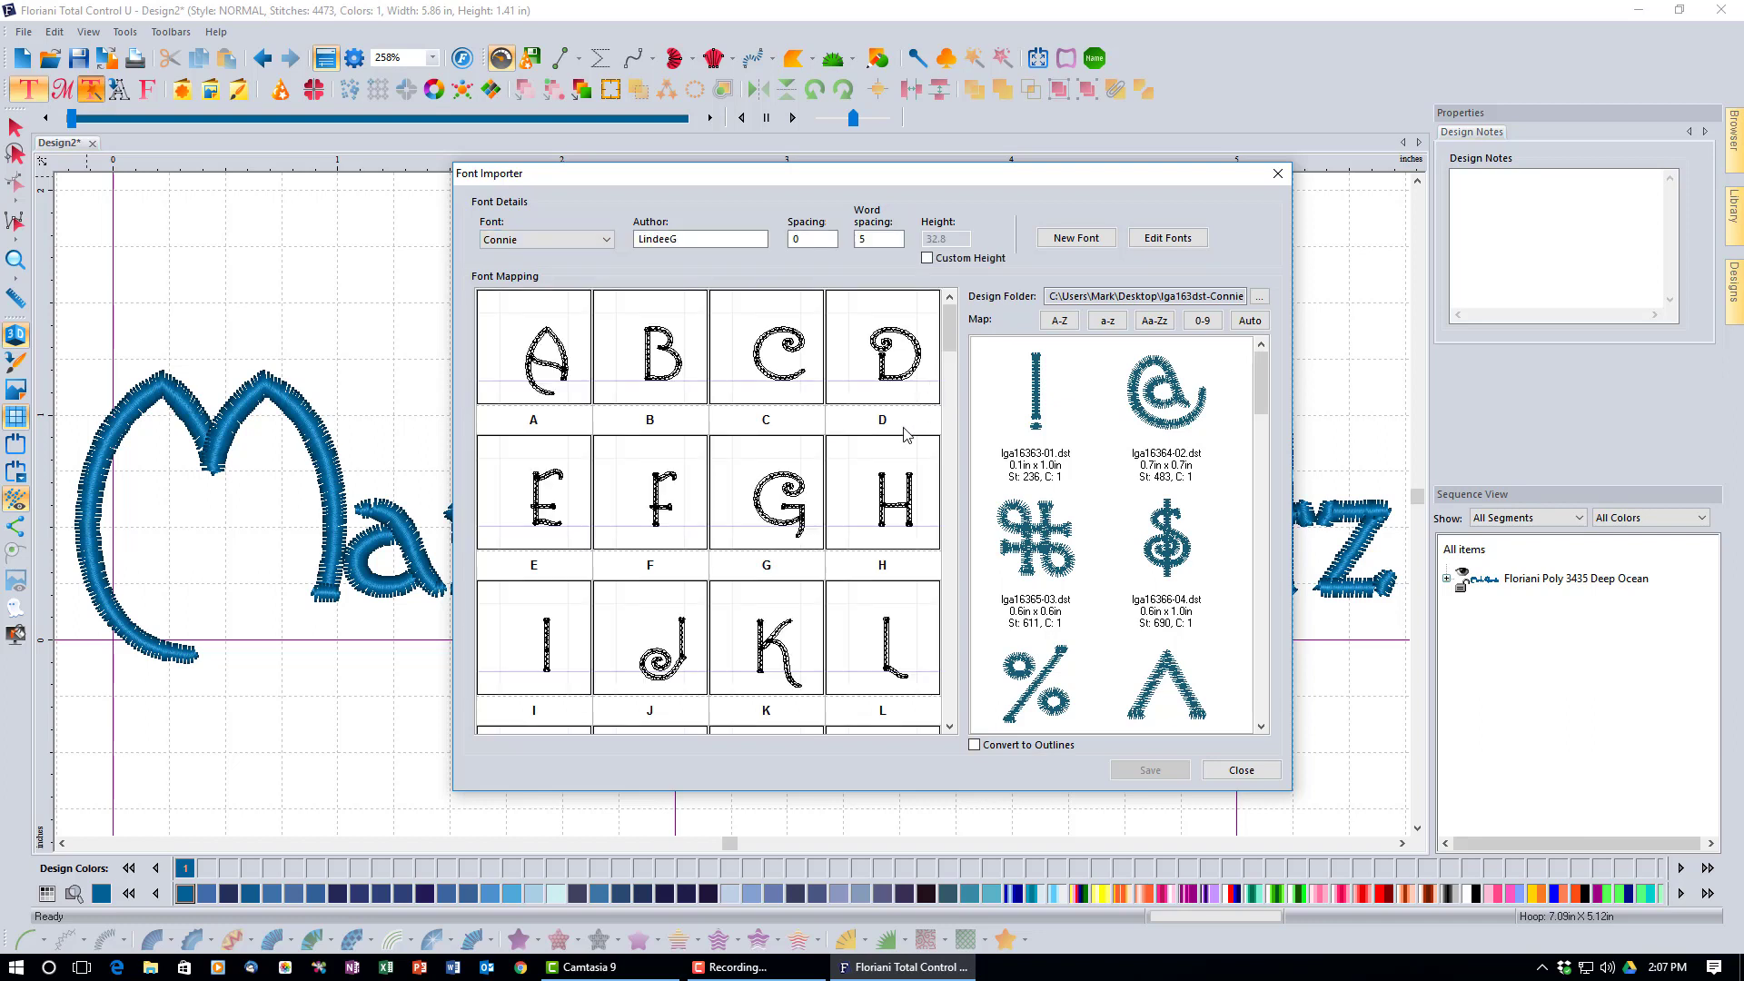
left_click(1159, 247)
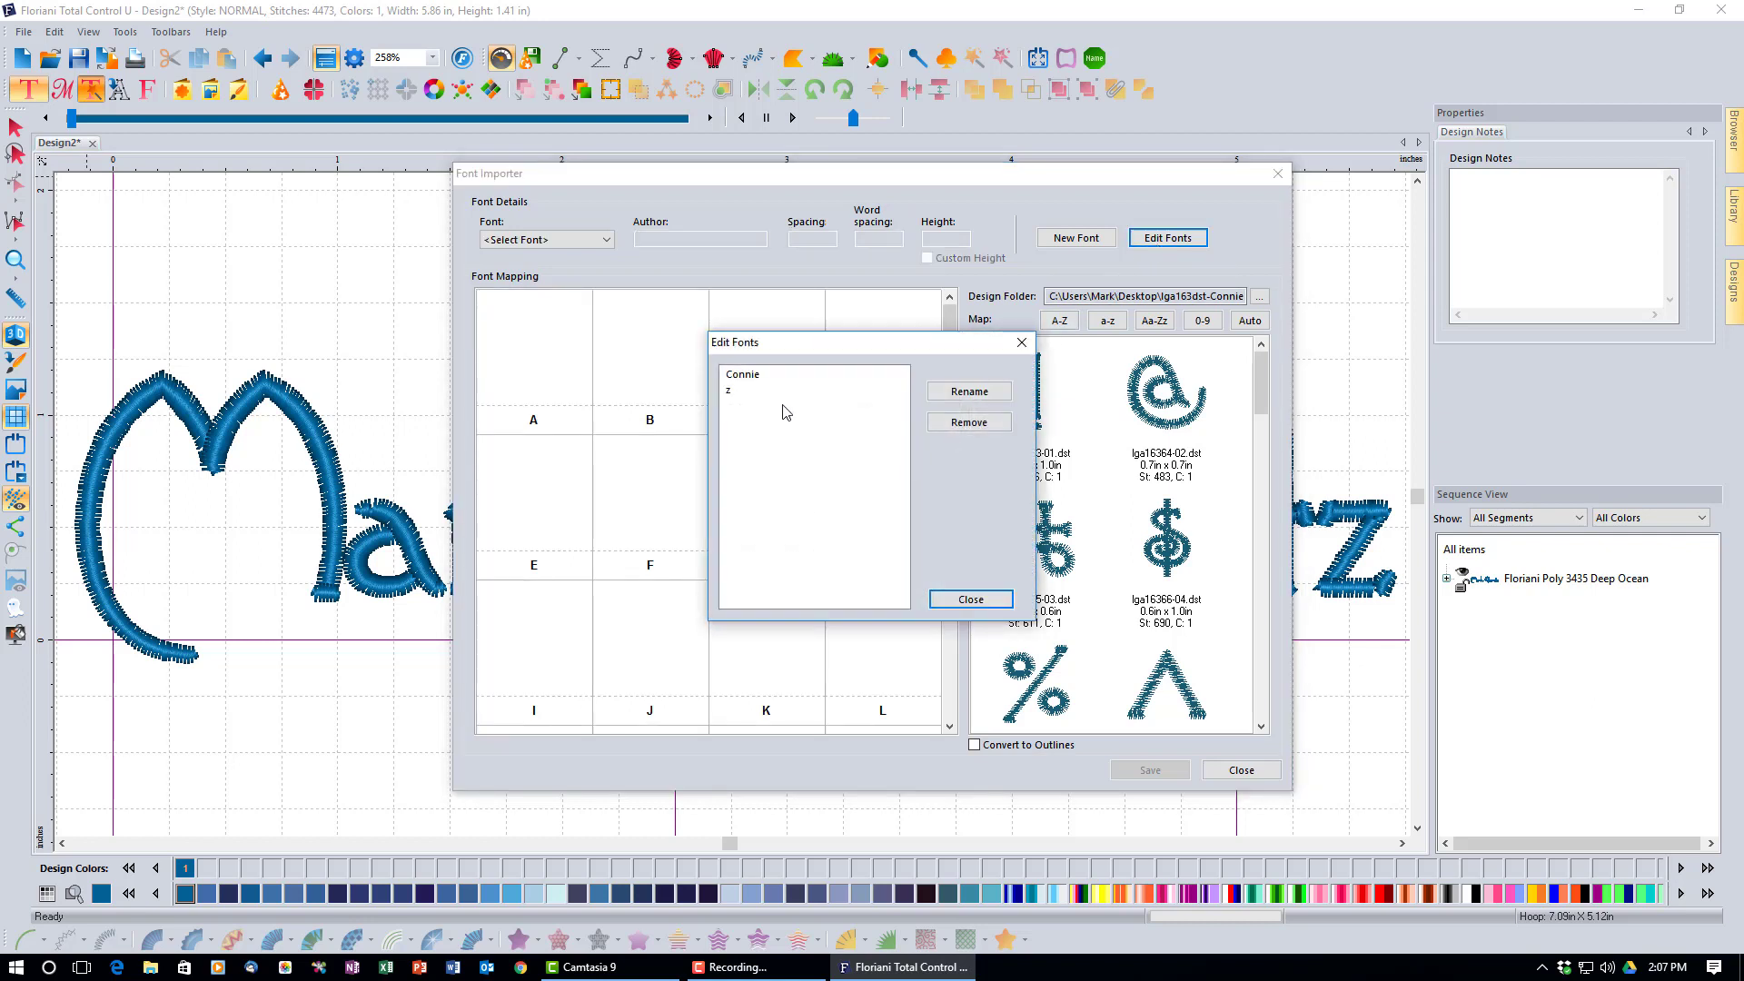
left_click(971, 601)
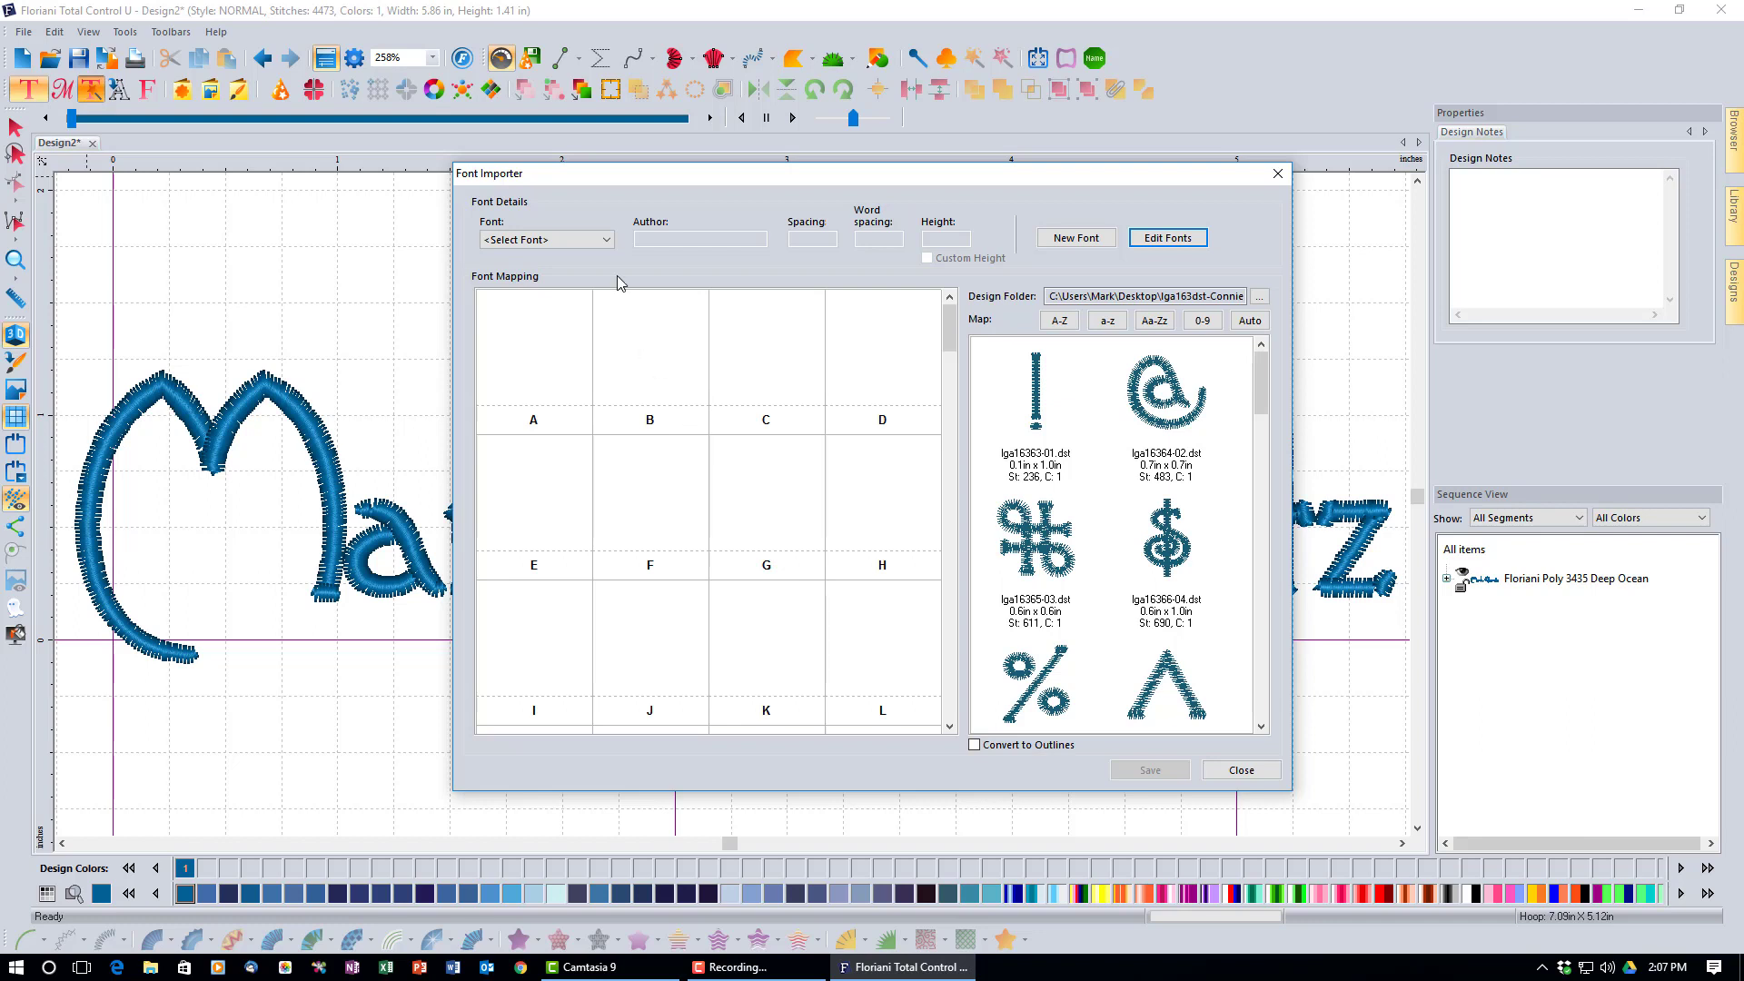
left_click(607, 240)
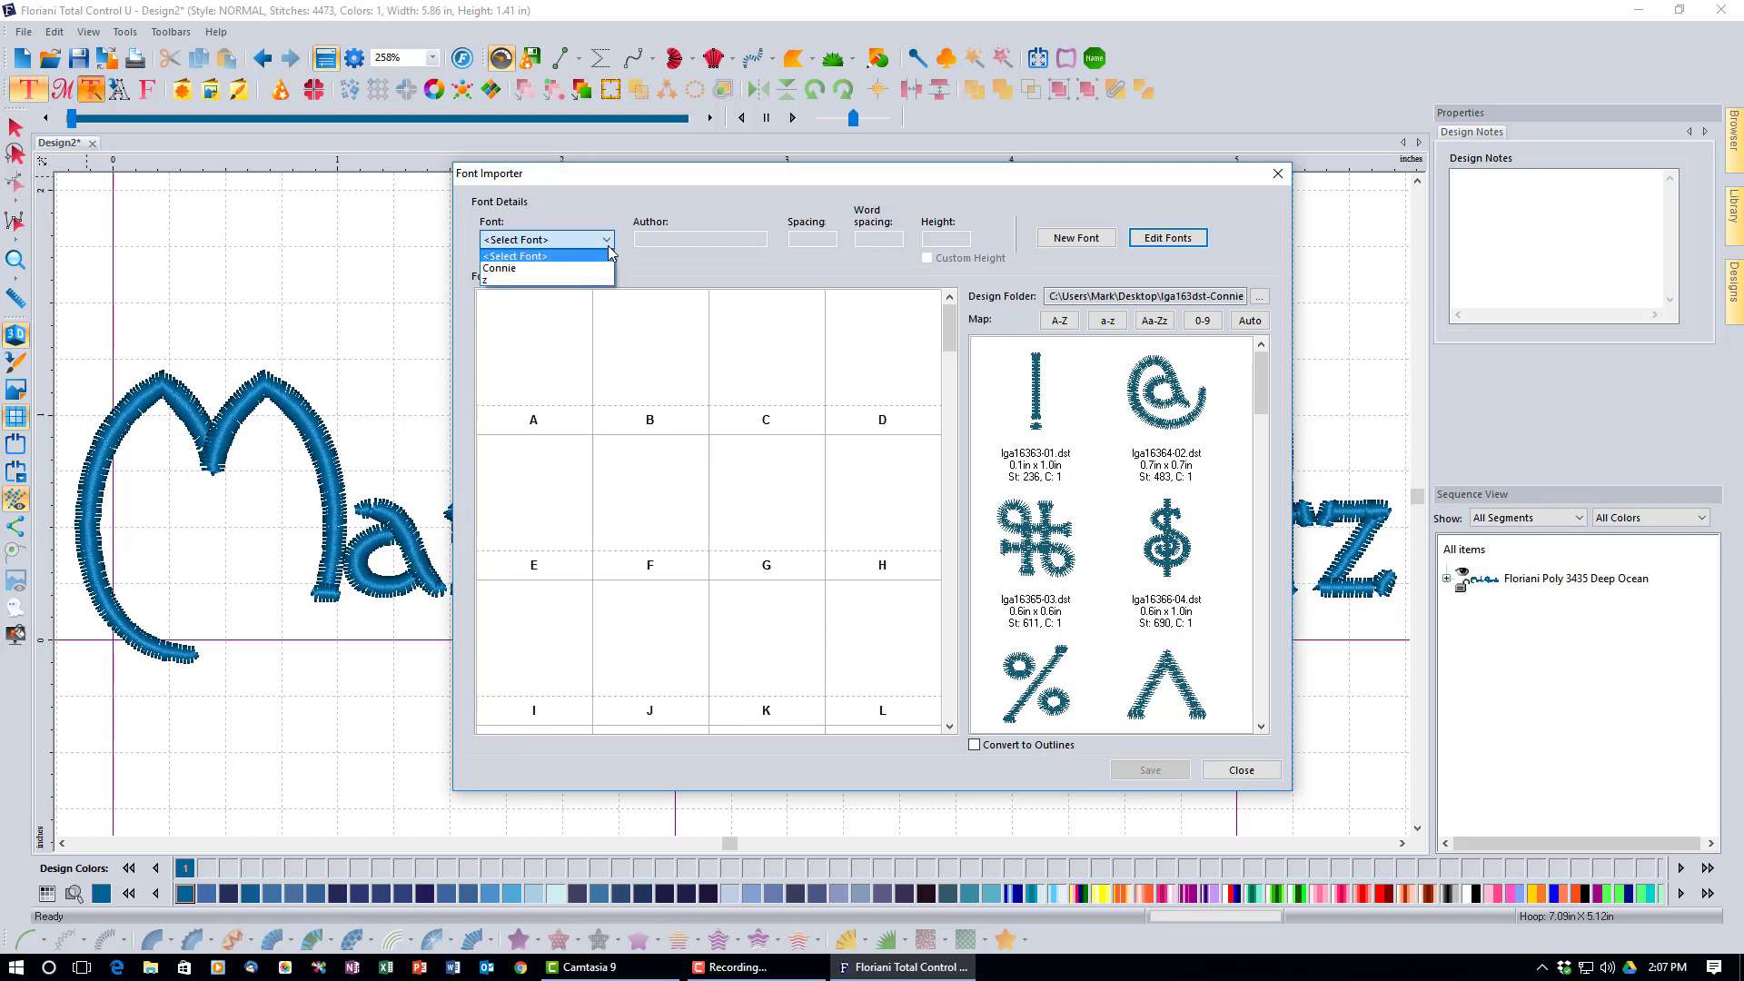
Reload Connie, select the ! design lga16363-01.dst, and try Auto mapping, which finds no matches.
left_click(574, 266)
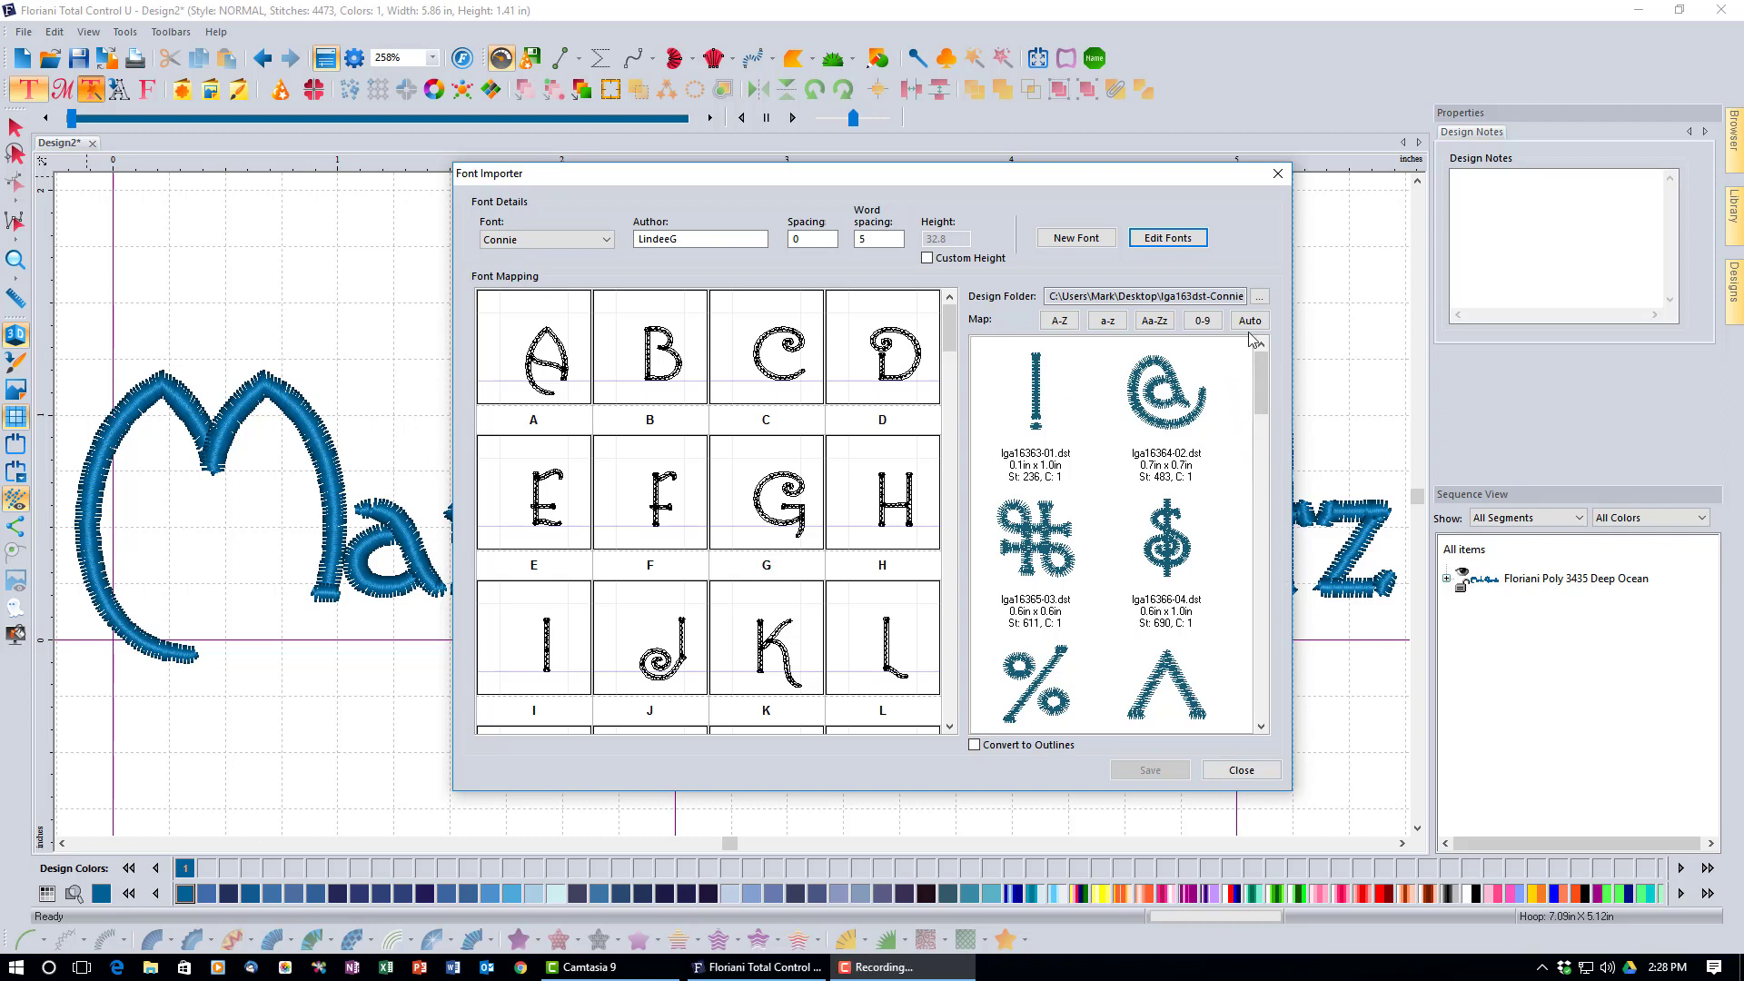
left_click(1044, 425)
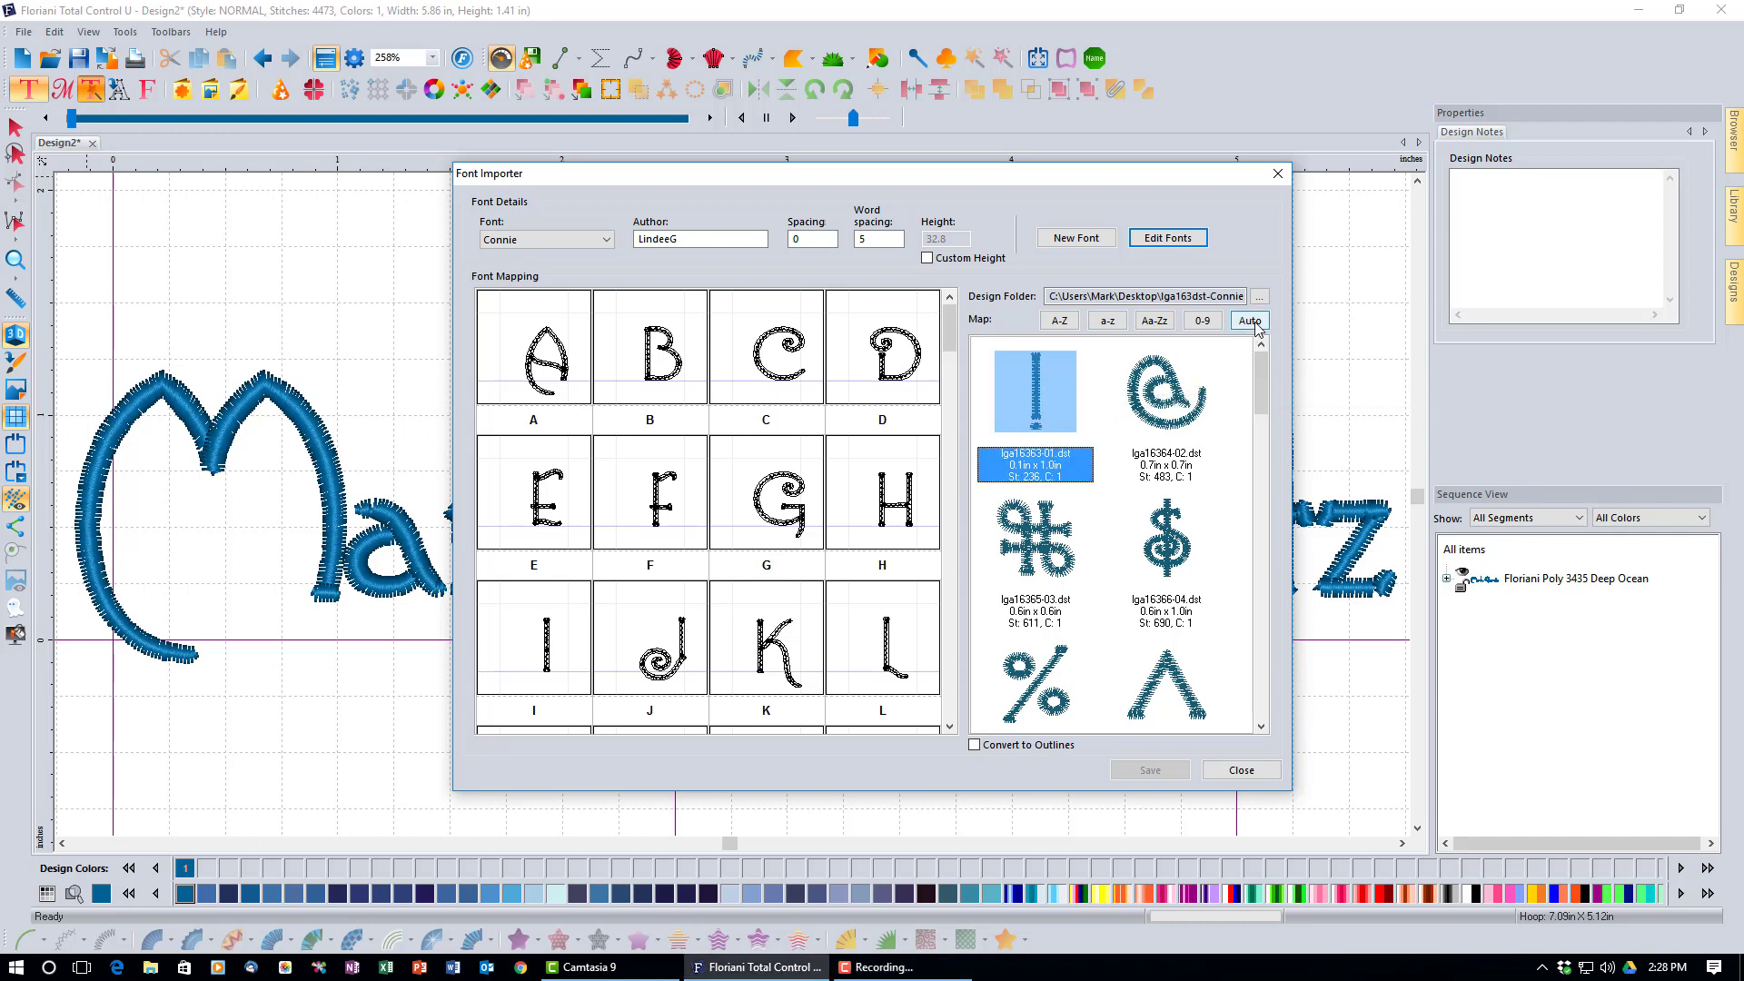
left_click(1254, 323)
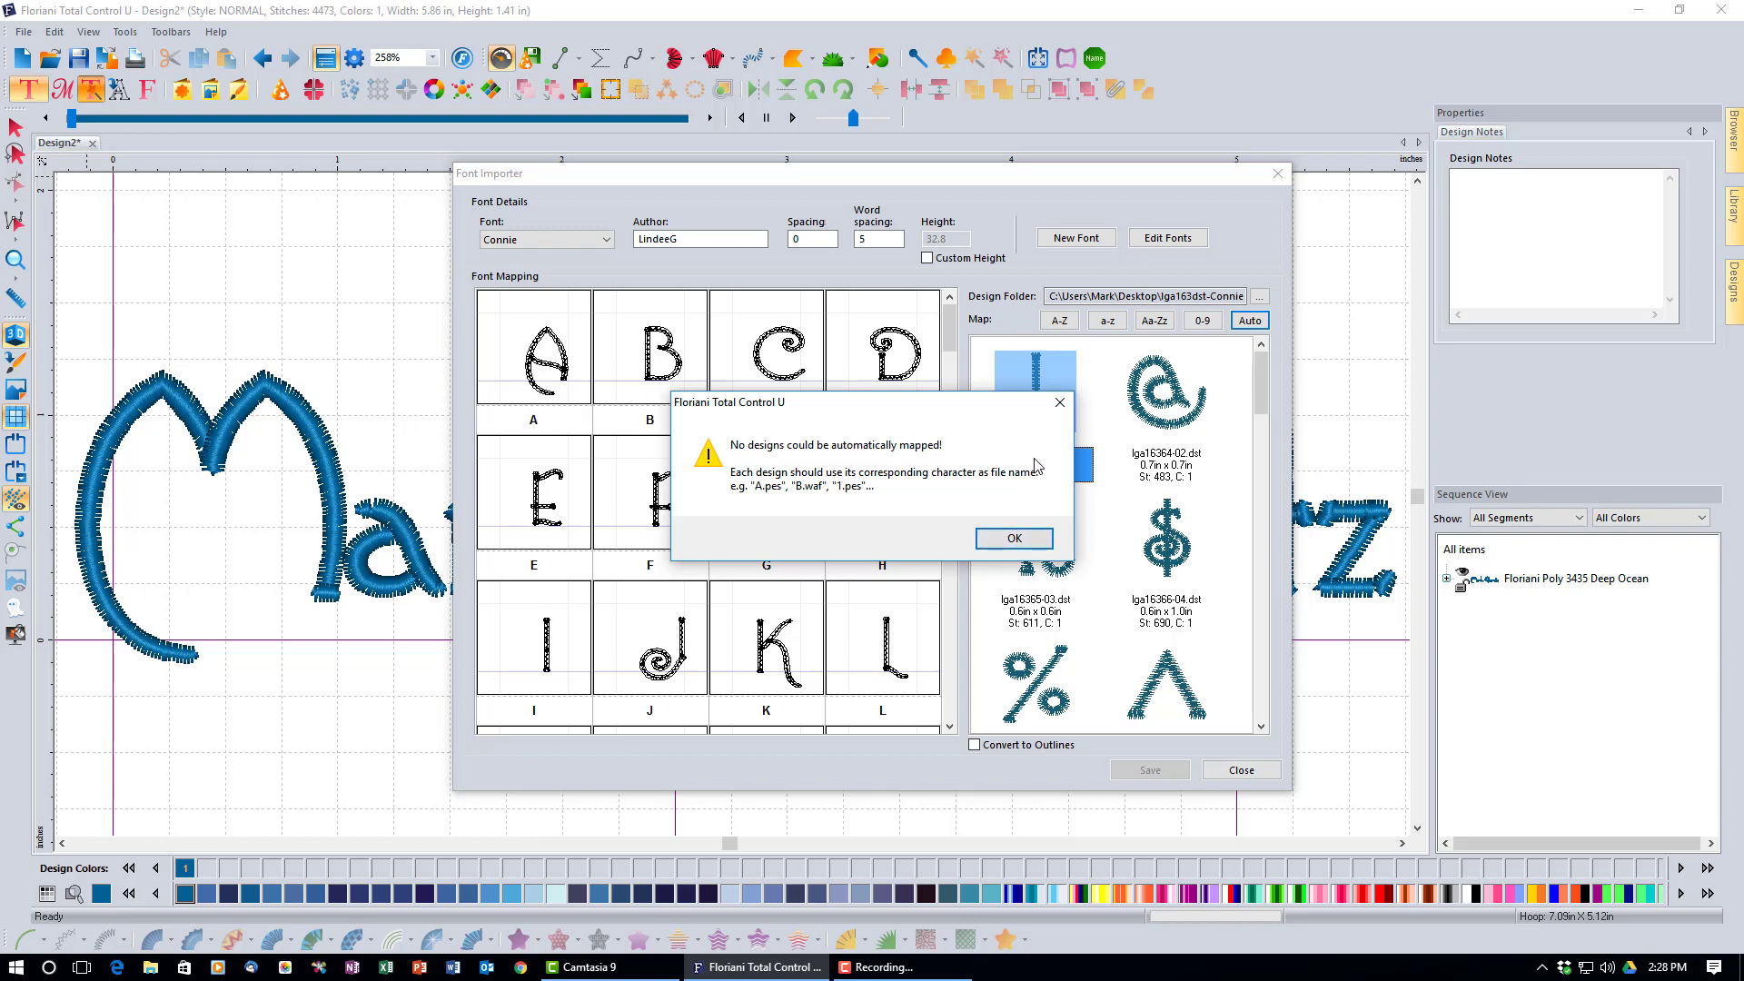
left_click(1058, 402)
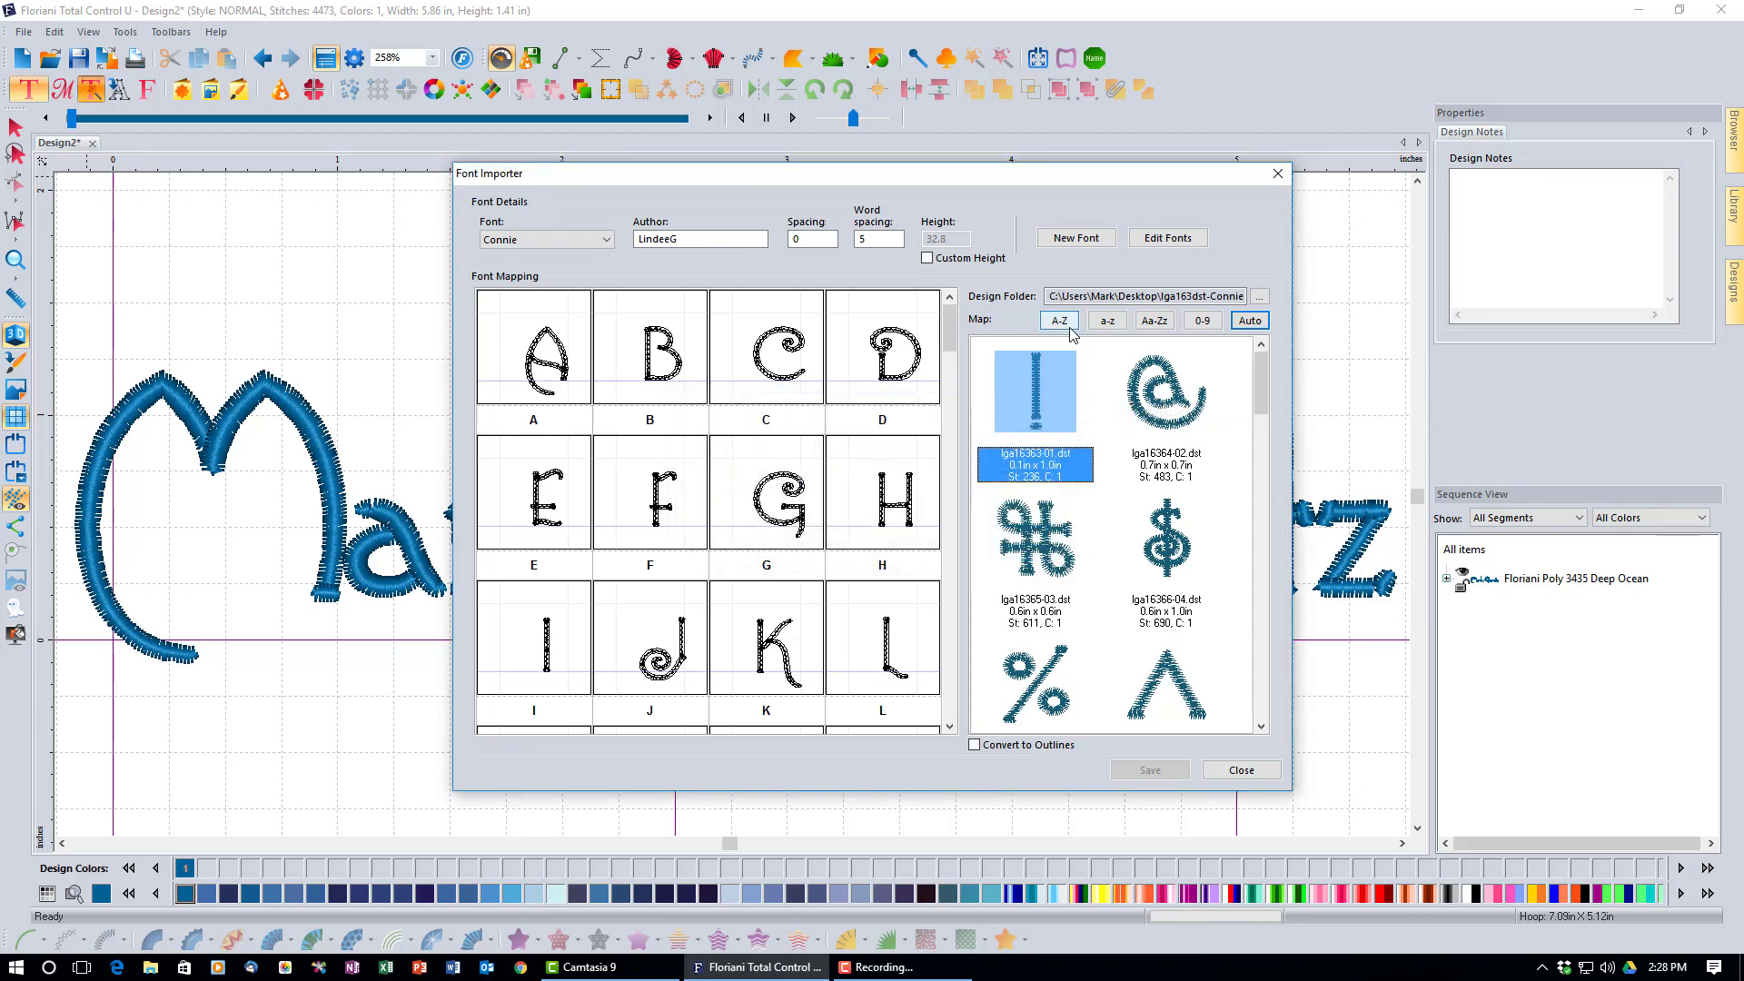